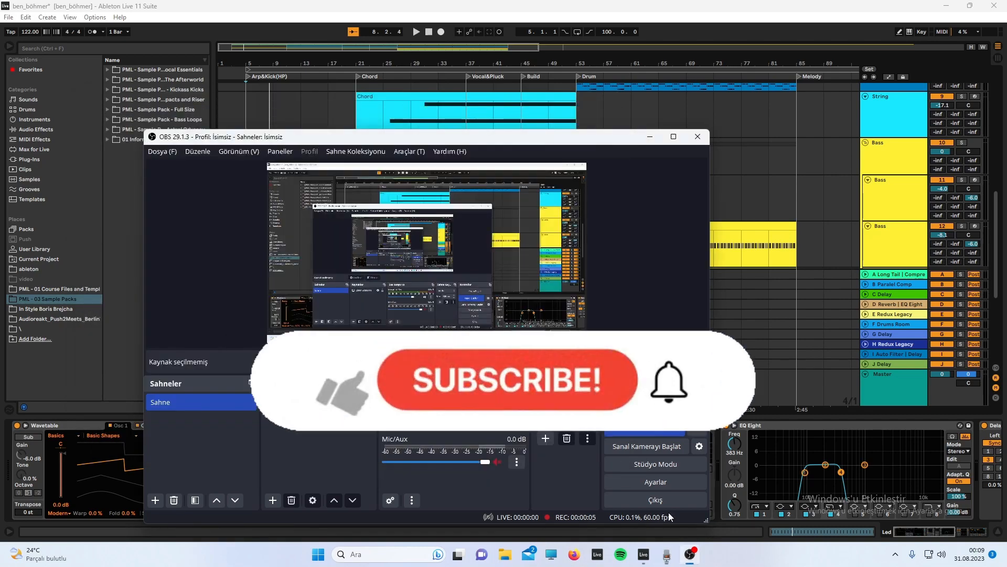
Minimize the OBS recording window and hide the device detail view below the arrangement
{"action": "left_click", "coordinate": [648, 138]}
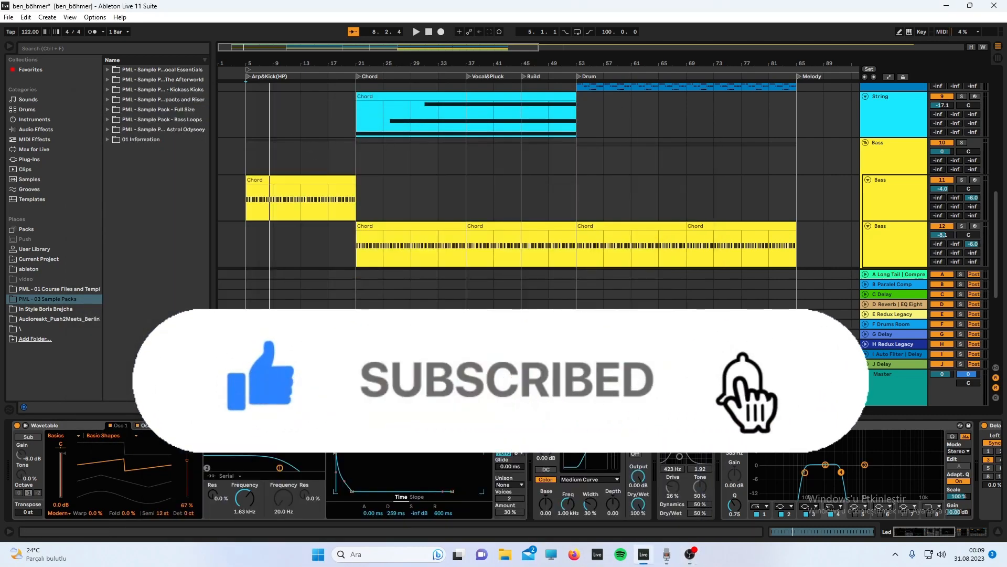
{"action": "key", "text": "ctrl+alt+l"}
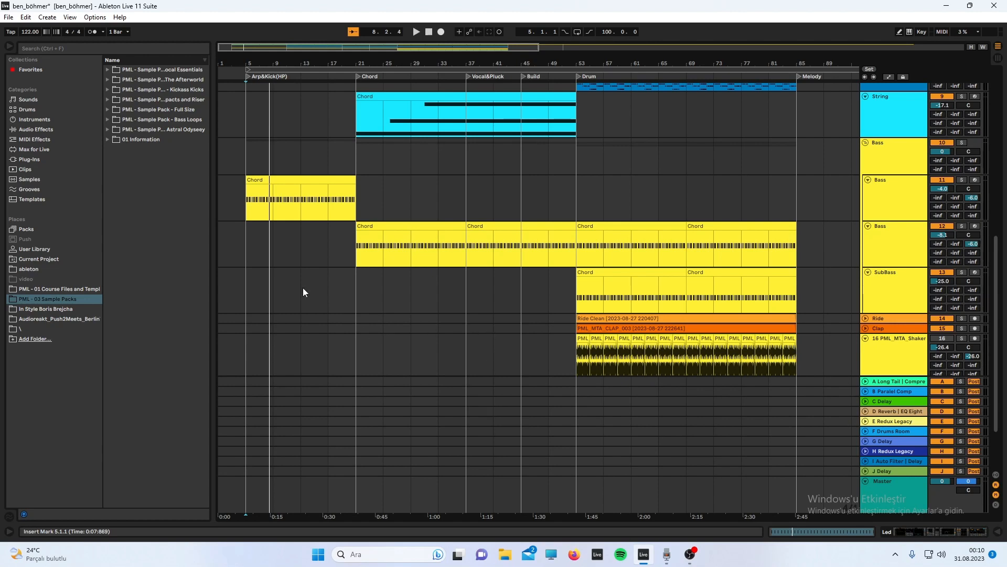
Review the arrangement's tracks and highlight the reference clip from bar 5 to bar 53, where the Drum section starts
{"action": "scroll", "coordinate": [234, 145], "scroll_direction": "up", "scroll_amount": 10}
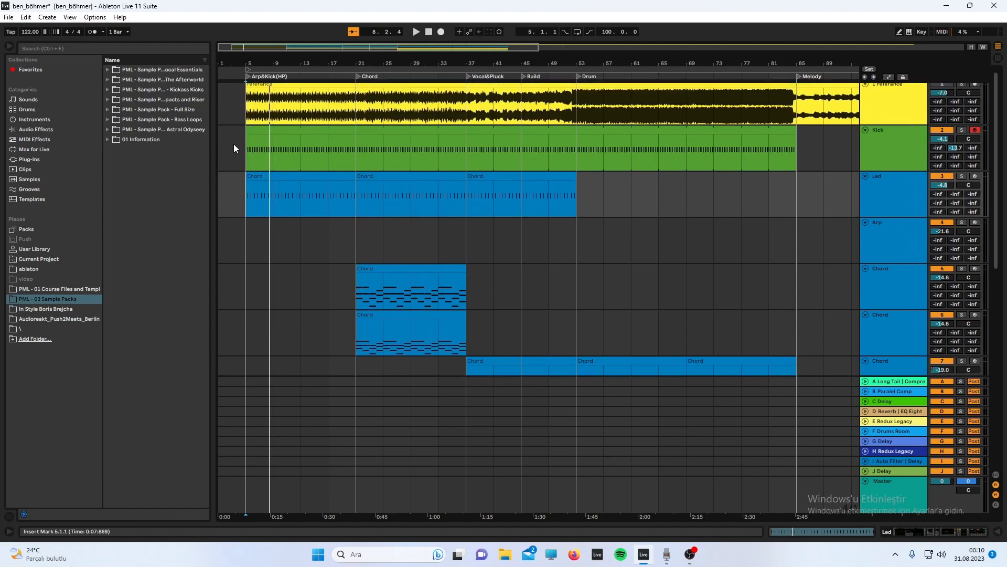
{"action": "scroll", "coordinate": [234, 144], "scroll_direction": "down", "scroll_amount": 10}
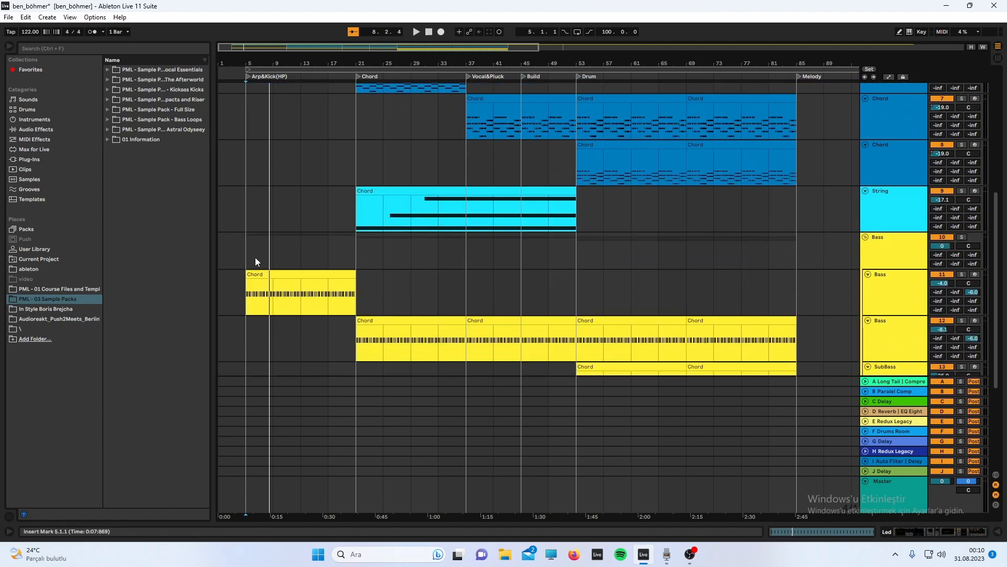
{"action": "left_click", "coordinate": [235, 295]}
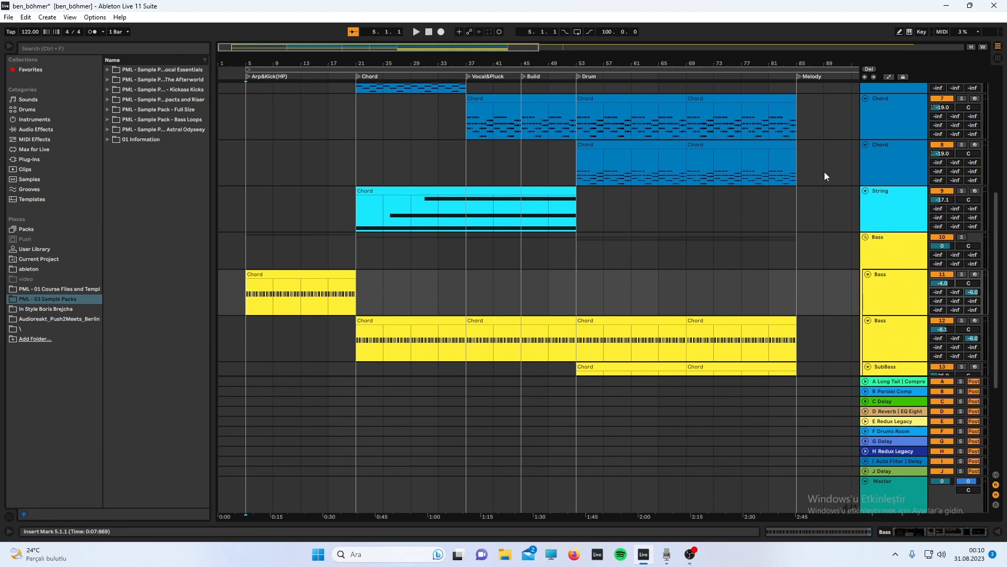
{"action": "scroll", "coordinate": [338, 226], "scroll_direction": "up", "scroll_amount": 10}
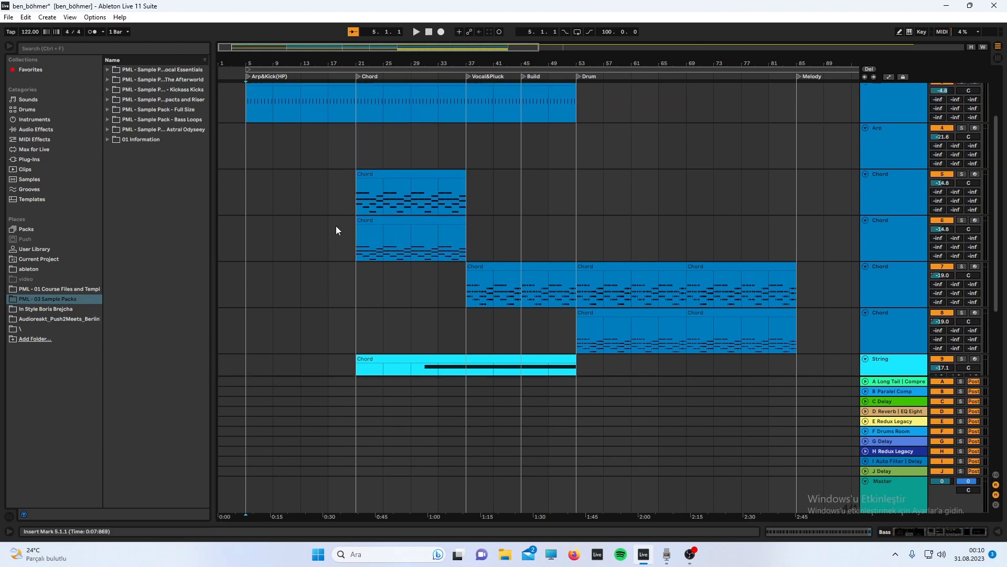
{"action": "left_click_drag", "start_coordinate": [247, 108], "coordinate": [437, 107]}
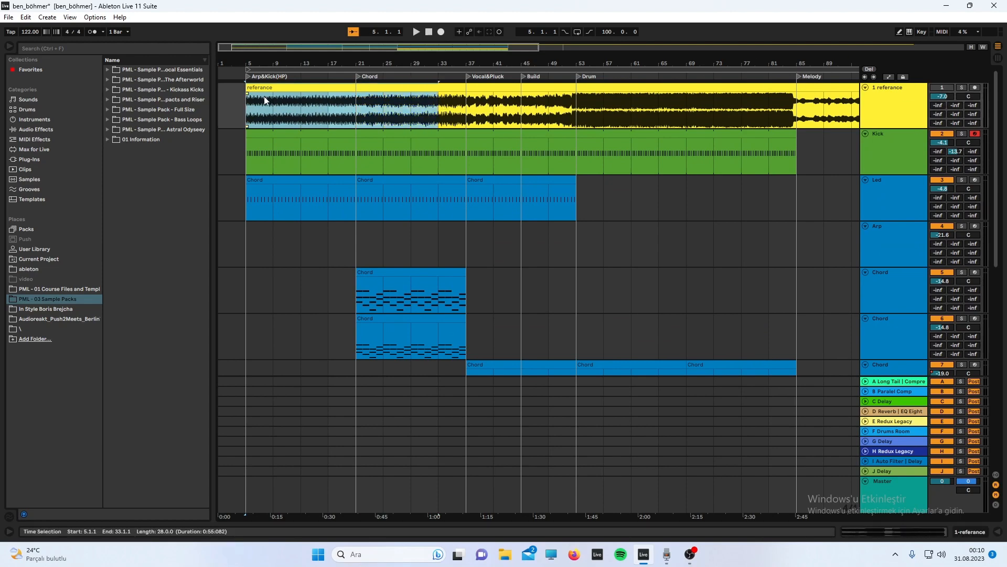
{"action": "left_click_drag", "start_coordinate": [257, 111], "coordinate": [572, 117]}
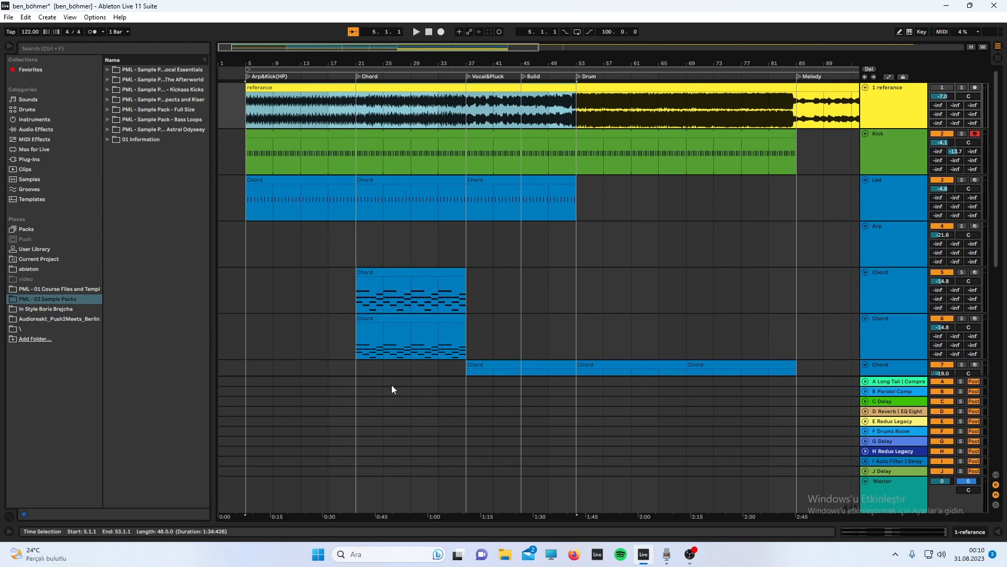
Compare the reference clip's sections and highlight its Arp&Kick(HP) part from bar 5 to bar 21
{"action": "scroll", "coordinate": [392, 385], "scroll_direction": "down", "scroll_amount": 3}
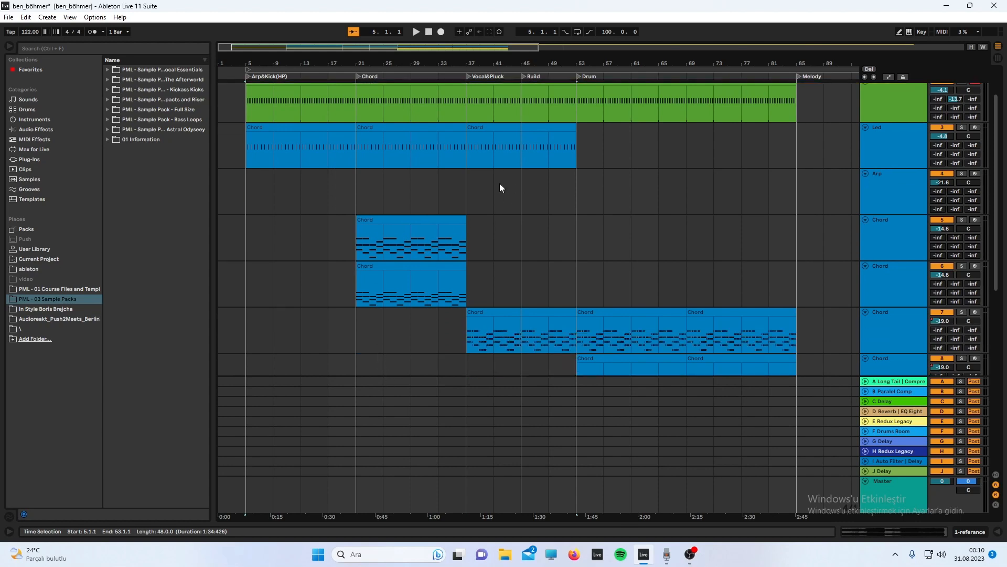
{"action": "scroll", "coordinate": [457, 197], "scroll_direction": "up", "scroll_amount": 3}
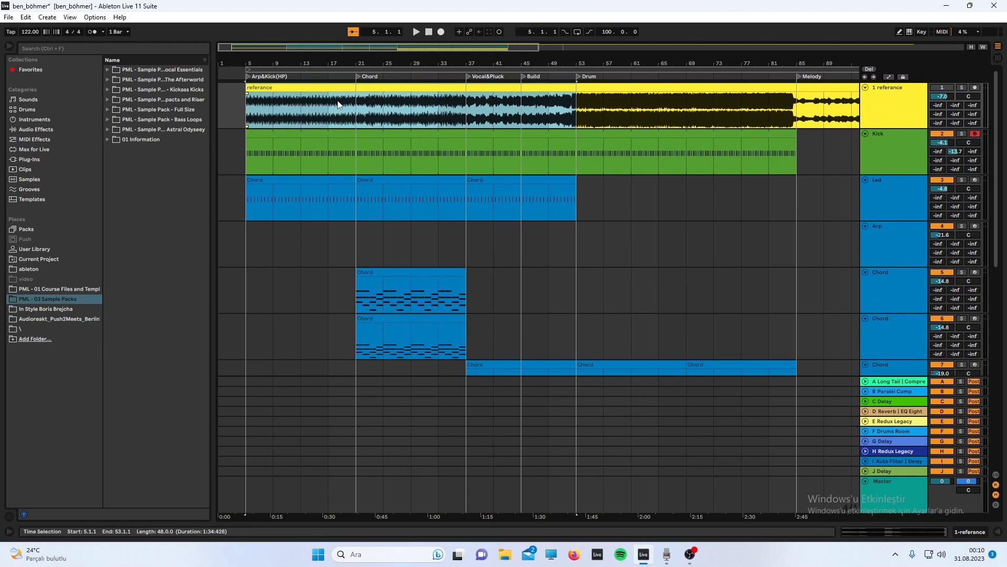
{"action": "scroll", "coordinate": [417, 122], "scroll_direction": "down", "scroll_amount": 4}
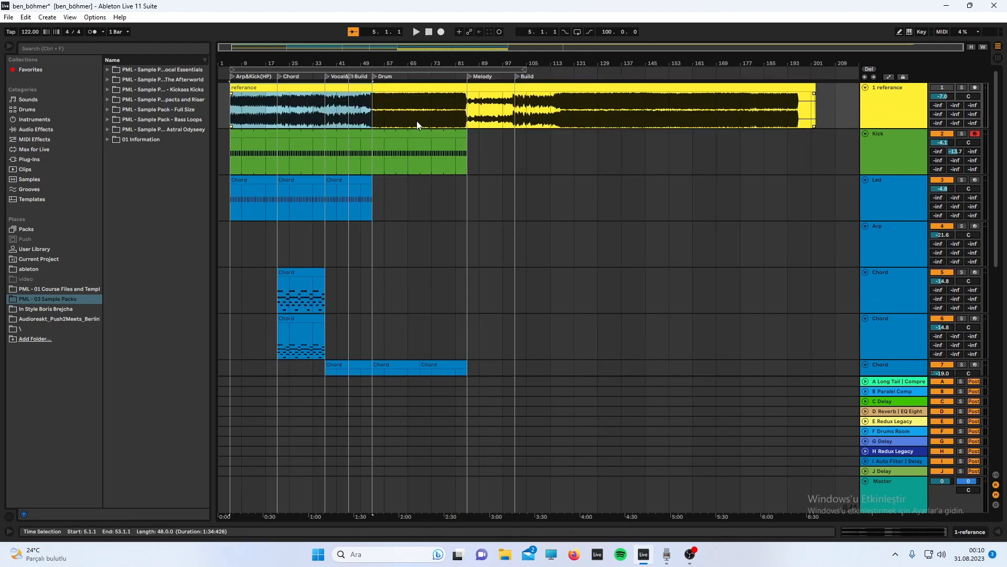
{"action": "scroll", "coordinate": [291, 122], "scroll_direction": "up", "scroll_amount": 4}
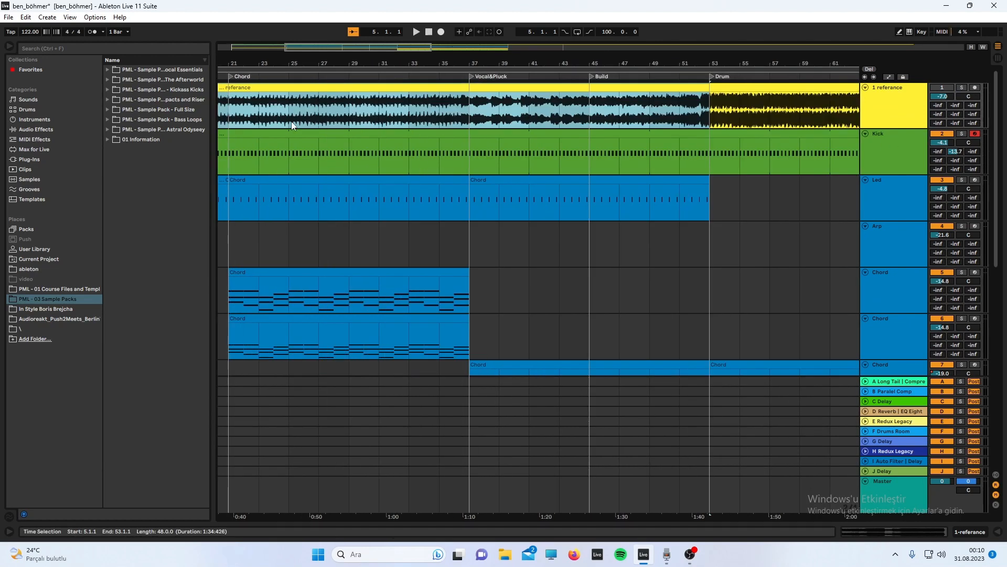
{"action": "scroll", "coordinate": [291, 121], "scroll_direction": "down", "scroll_amount": 4}
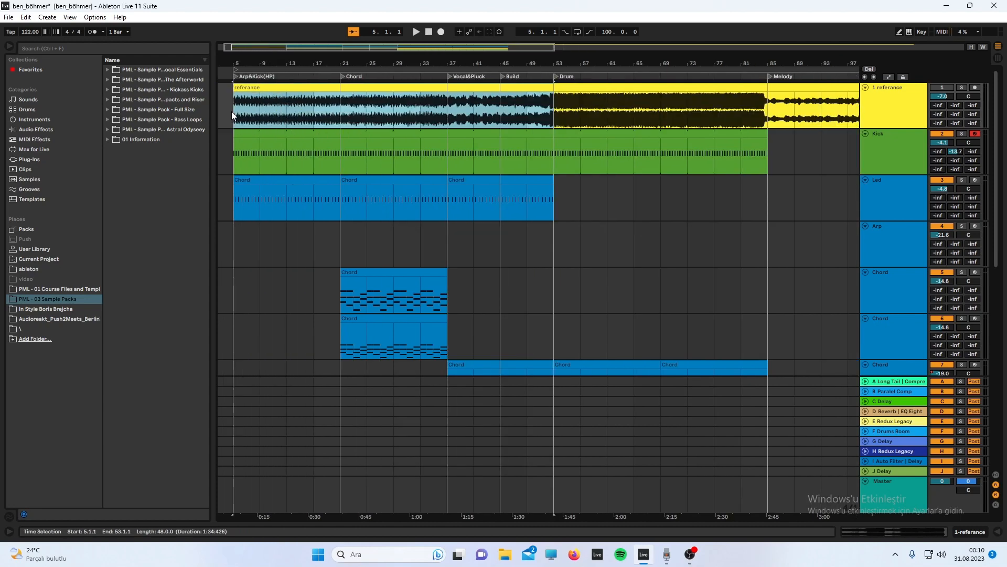
{"action": "left_click_drag", "start_coordinate": [232, 112], "coordinate": [345, 117]}
Examine which tracks contain clips in the Arp&Kick(HP) section, from the Kick down to the Bass tracks
{"action": "scroll", "coordinate": [311, 166], "scroll_direction": "down", "scroll_amount": 1}
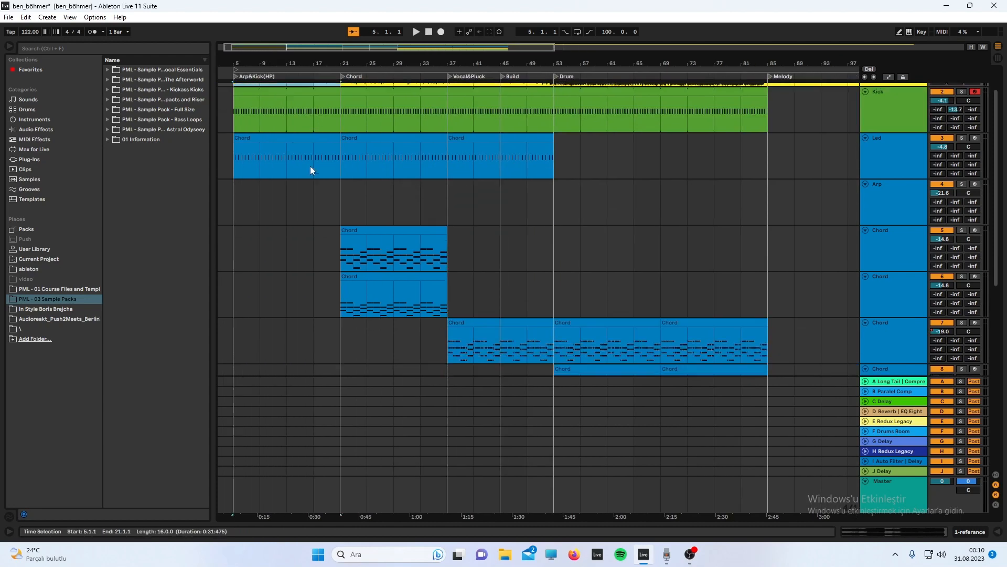
{"action": "scroll", "coordinate": [307, 192], "scroll_direction": "down", "scroll_amount": 3}
{"action": "scroll", "coordinate": [304, 193], "scroll_direction": "up", "scroll_amount": 4}
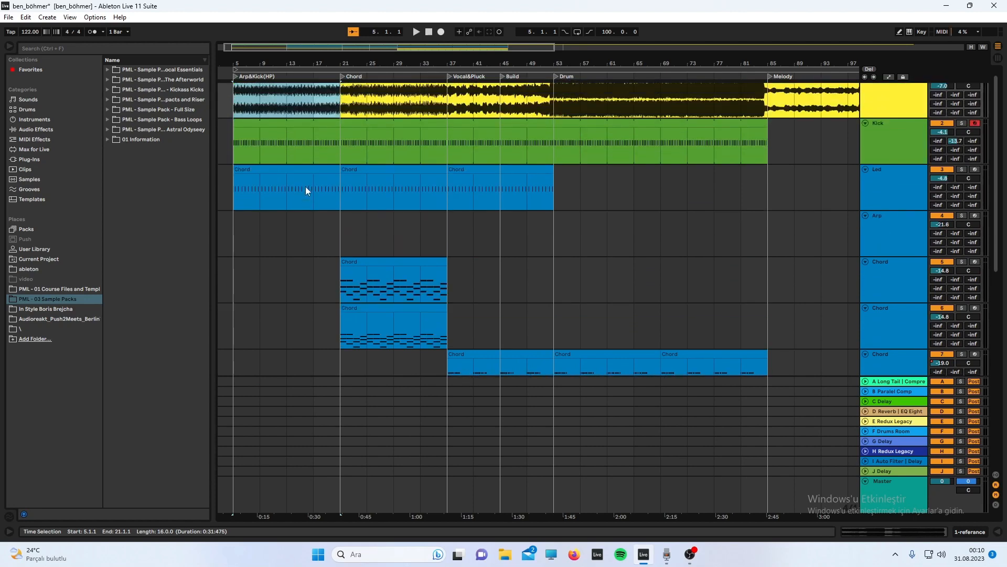
{"action": "scroll", "coordinate": [306, 191], "scroll_direction": "up", "scroll_amount": 1}
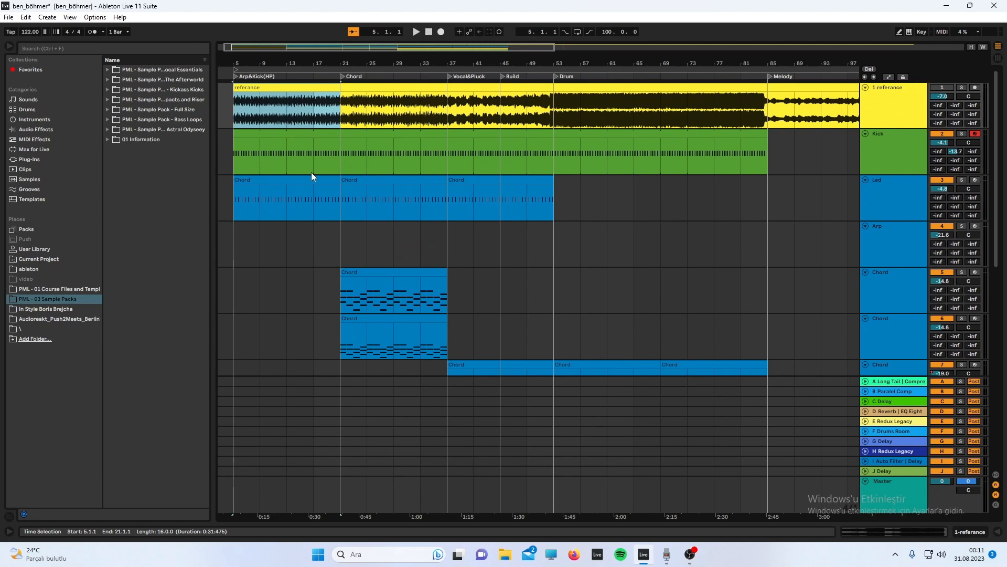
{"action": "scroll", "coordinate": [287, 171], "scroll_direction": "down", "scroll_amount": 2}
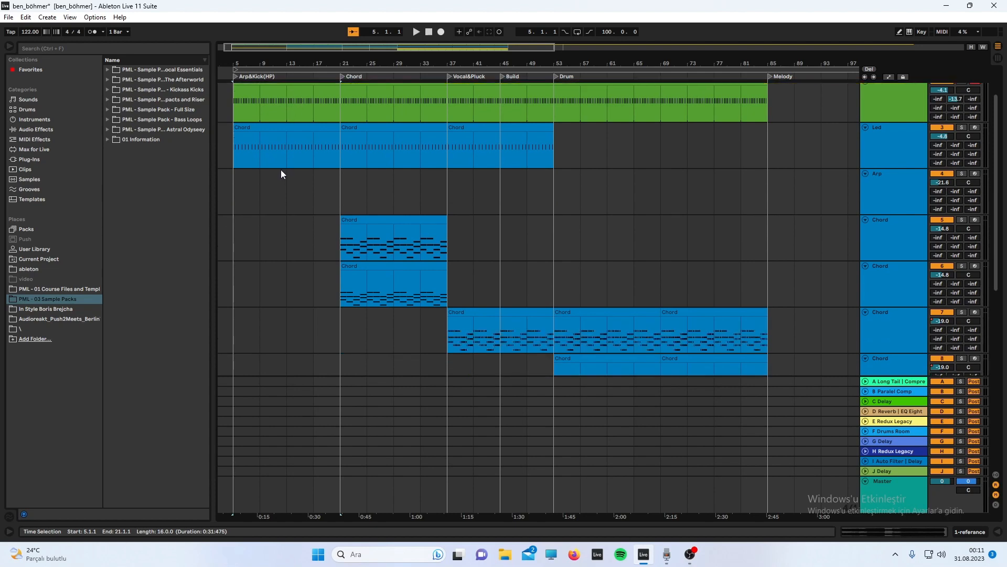
{"action": "scroll", "coordinate": [249, 199], "scroll_direction": "down", "scroll_amount": 8}
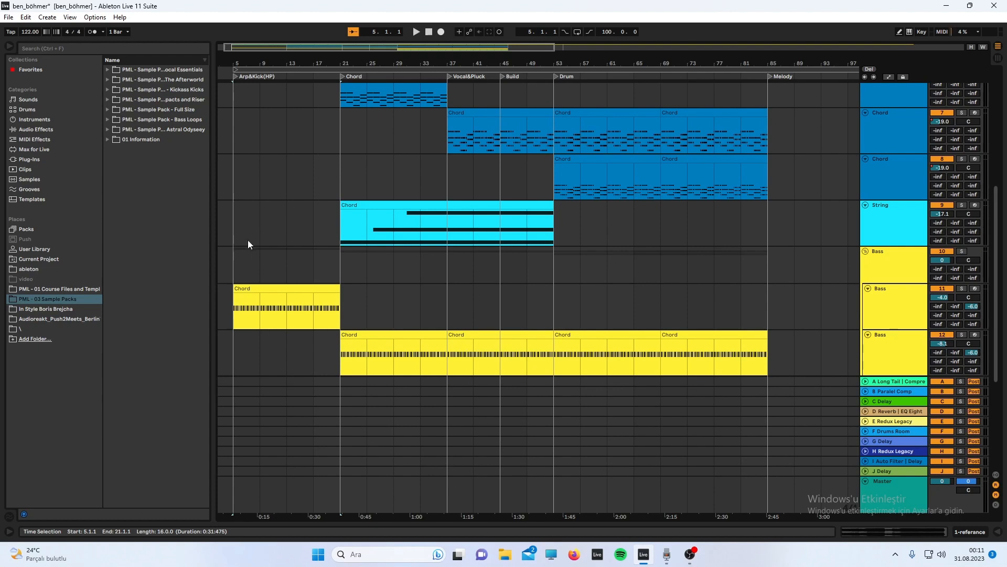
{"action": "scroll", "coordinate": [247, 240], "scroll_direction": "up", "scroll_amount": 10}
Solo the Led track and play it from bar 5
{"action": "left_click", "coordinate": [228, 169]}
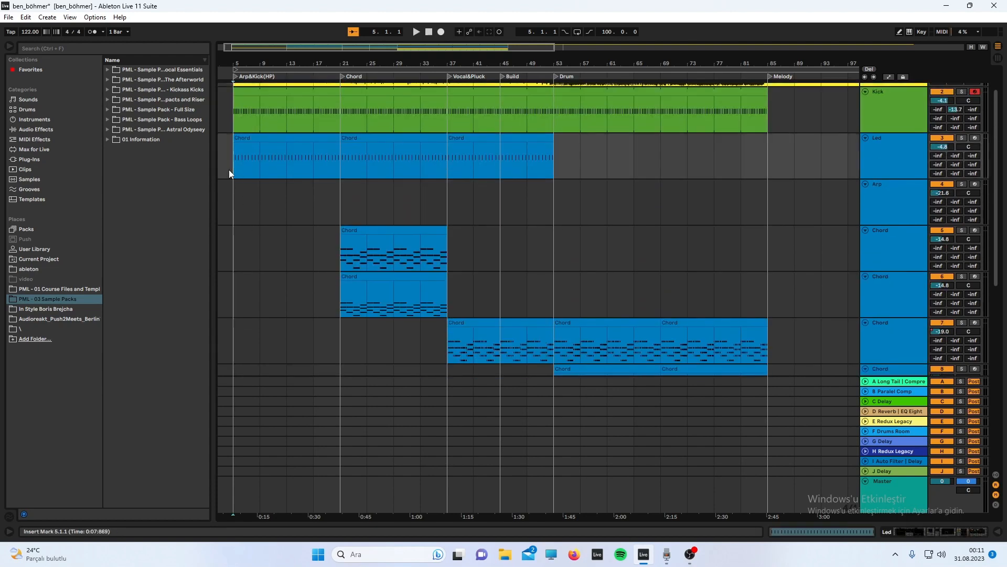
{"action": "scroll", "coordinate": [229, 169], "scroll_direction": "down", "scroll_amount": 2}
{"action": "scroll", "coordinate": [563, 272], "scroll_direction": "up", "scroll_amount": 3}
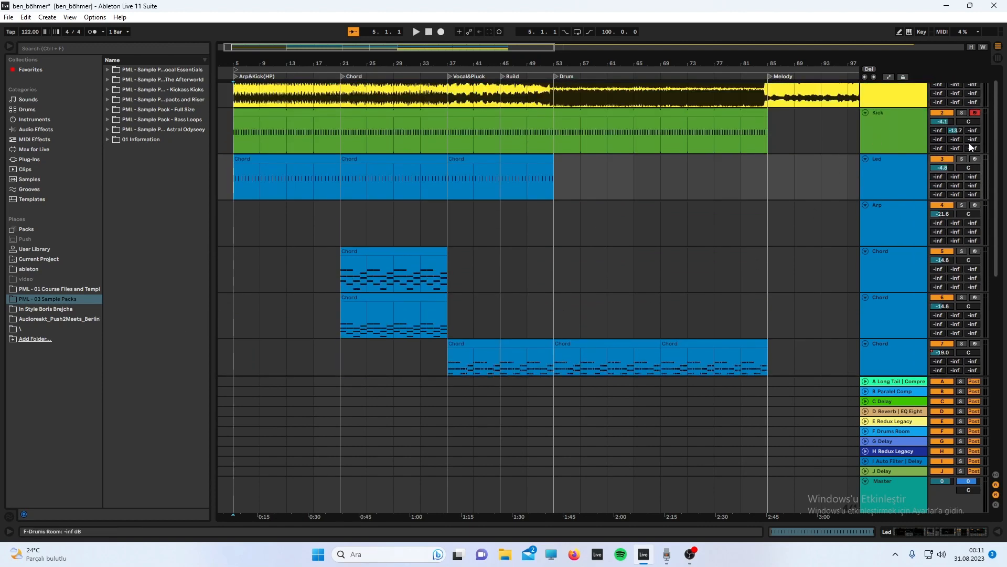
{"action": "left_click", "coordinate": [962, 159]}
{"action": "key", "text": "space"}
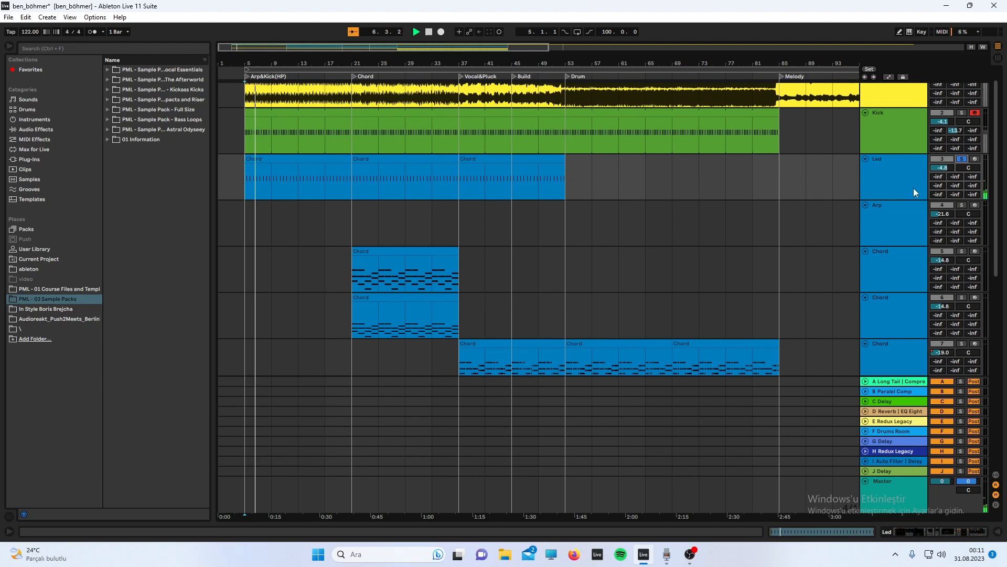
Listen to the Kick soloed together with the Led track from beat 5.2, and clear the solos
{"action": "scroll", "coordinate": [322, 179], "scroll_direction": "up", "scroll_amount": 5}
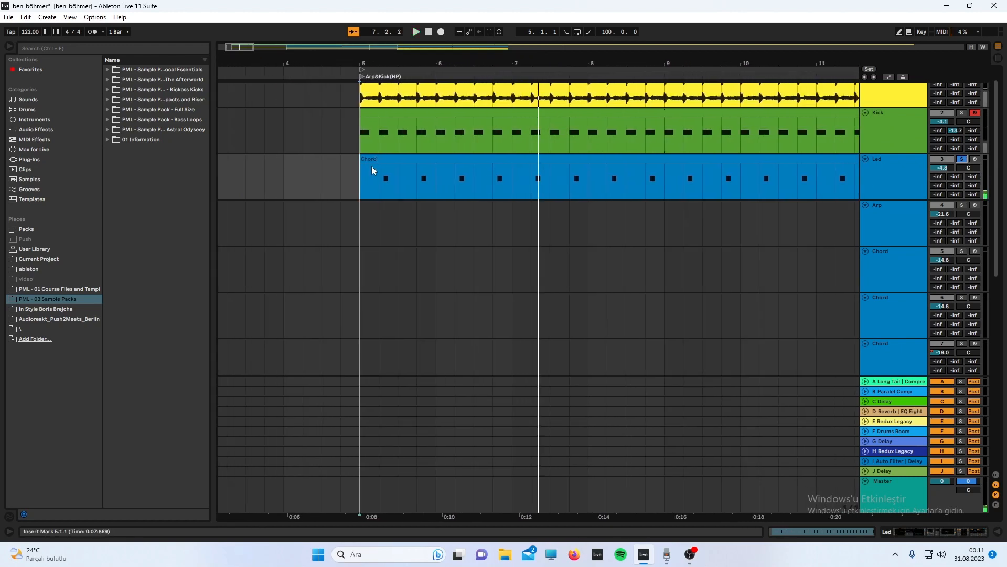
{"action": "scroll", "coordinate": [372, 137], "scroll_direction": "up", "scroll_amount": 3}
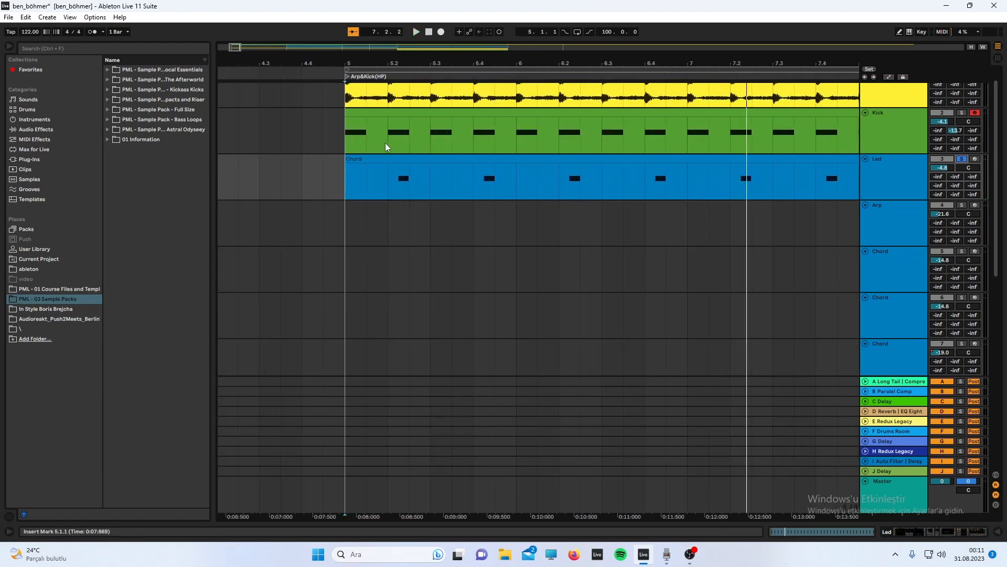
{"action": "left_click", "coordinate": [395, 146]}
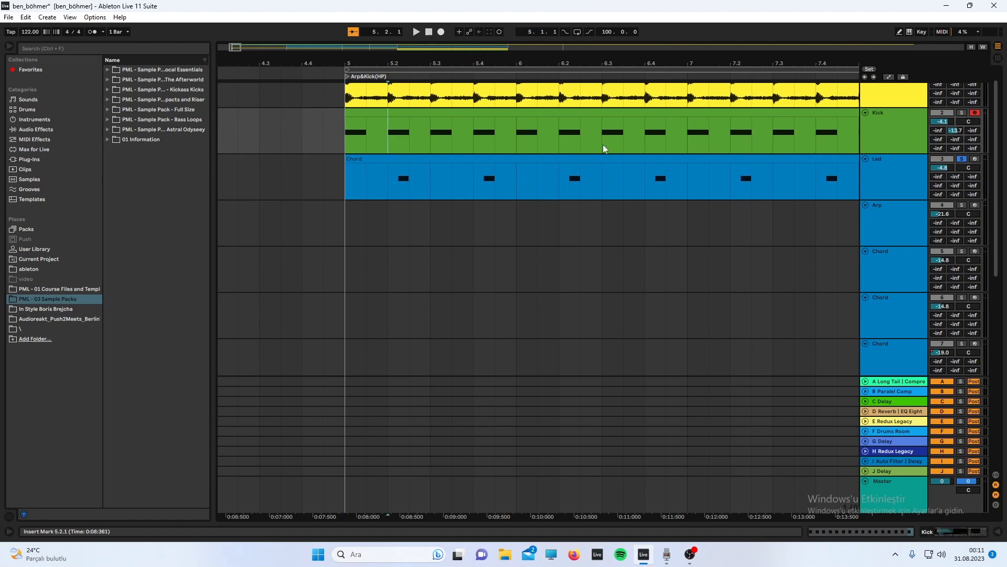
{"action": "left_click", "coordinate": [962, 112]}
{"action": "key", "text": "space"}
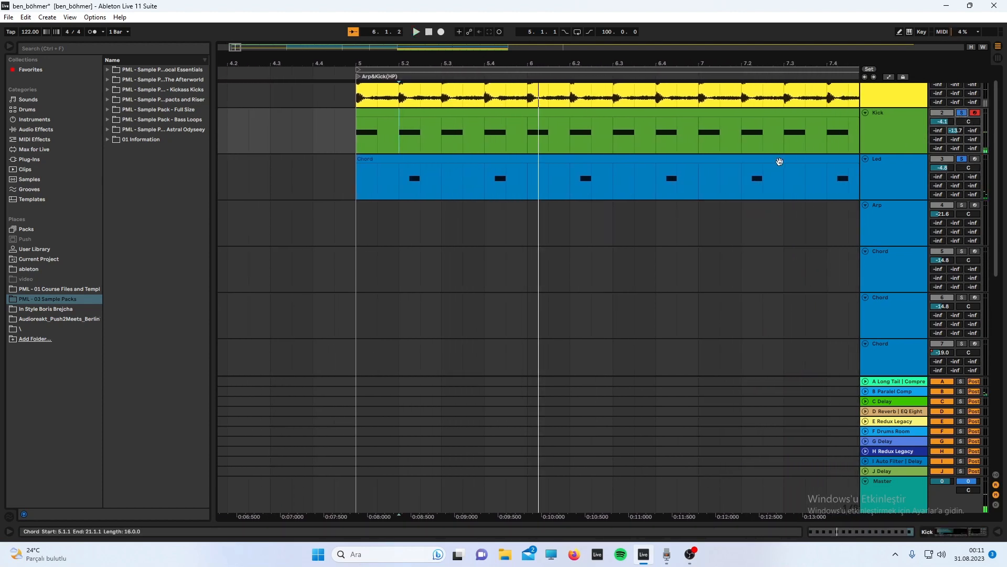
{"action": "left_click", "coordinate": [962, 112]}
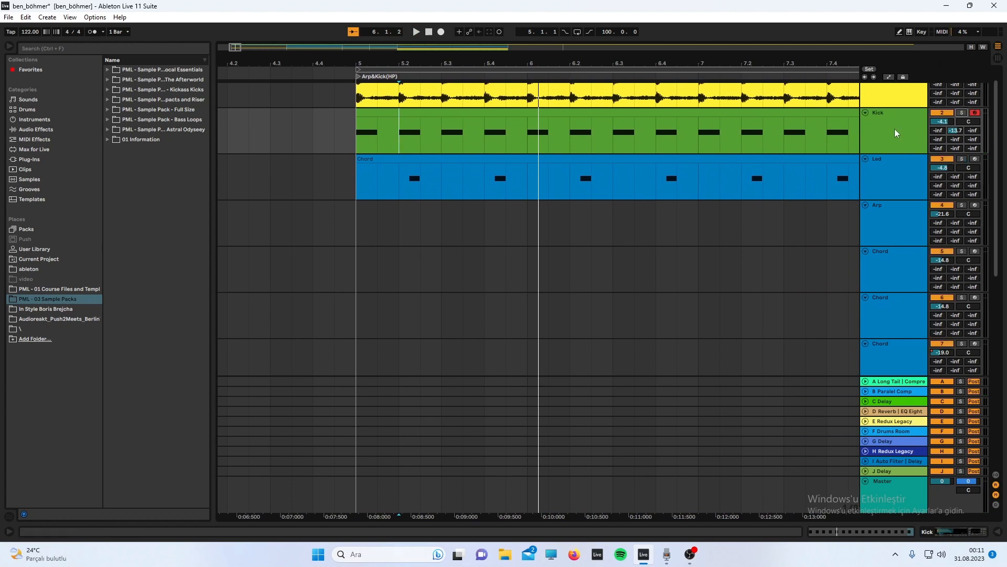
Show the Kick track's devices to examine its PML_MTA_Kick_034 sampler and Auto Filter settings, and hide the device view
{"action": "double_click", "coordinate": [908, 144]}
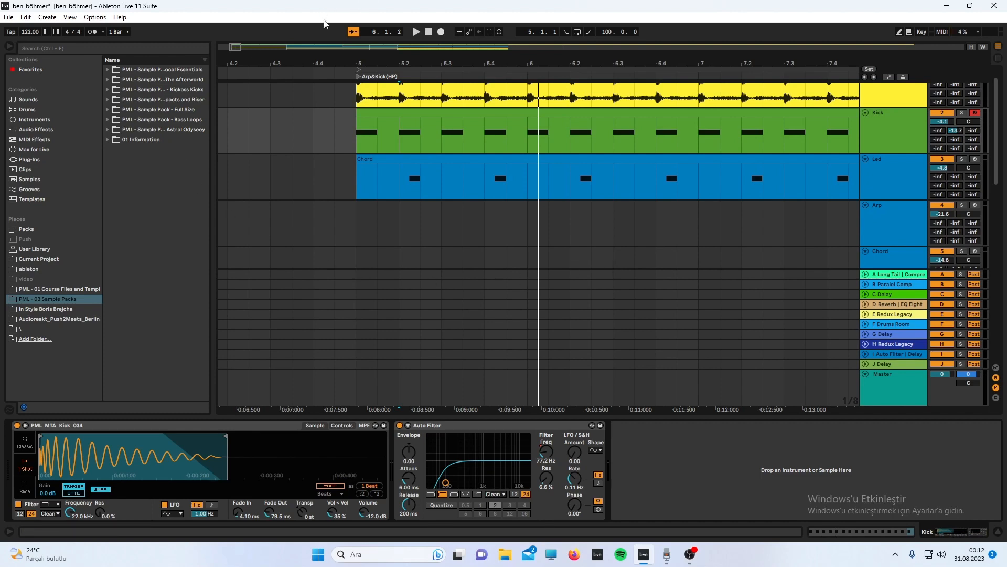
{"action": "scroll", "coordinate": [431, 212], "scroll_direction": "down", "scroll_amount": 5}
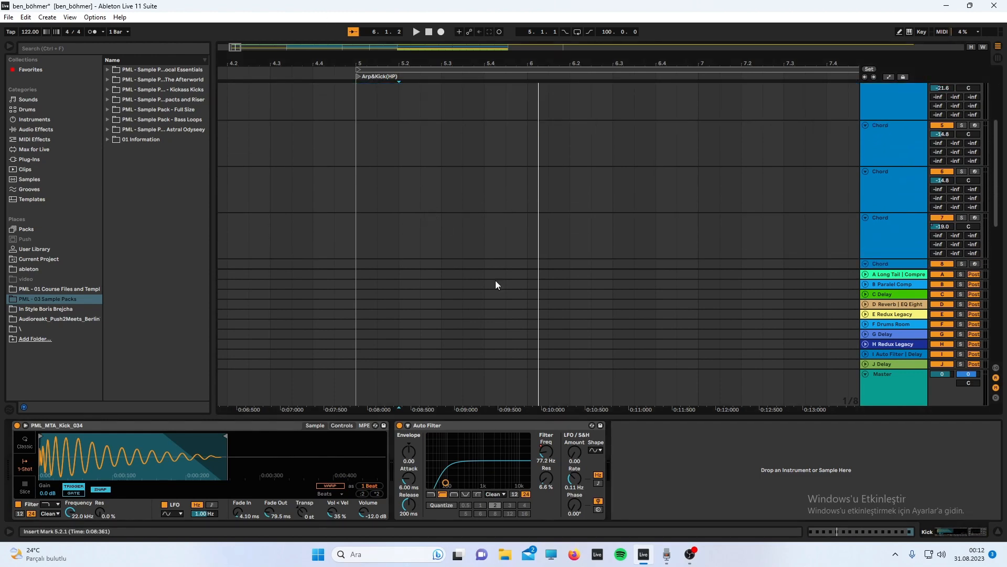
{"action": "left_click", "coordinate": [632, 417]}
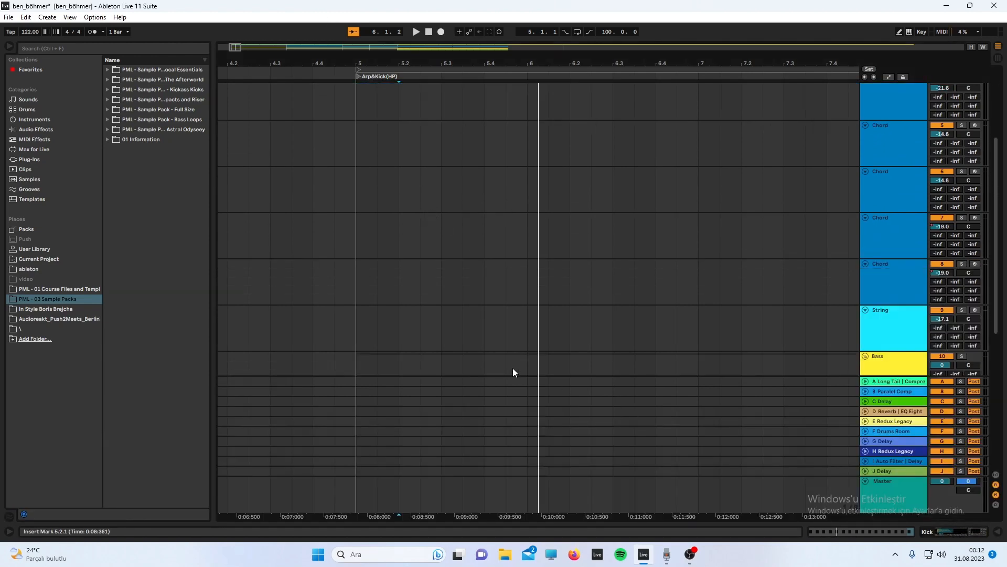
{"action": "scroll", "coordinate": [434, 338], "scroll_direction": "down", "scroll_amount": 1}
{"action": "key", "text": "super"}
{"action": "left_click", "coordinate": [342, 117]}
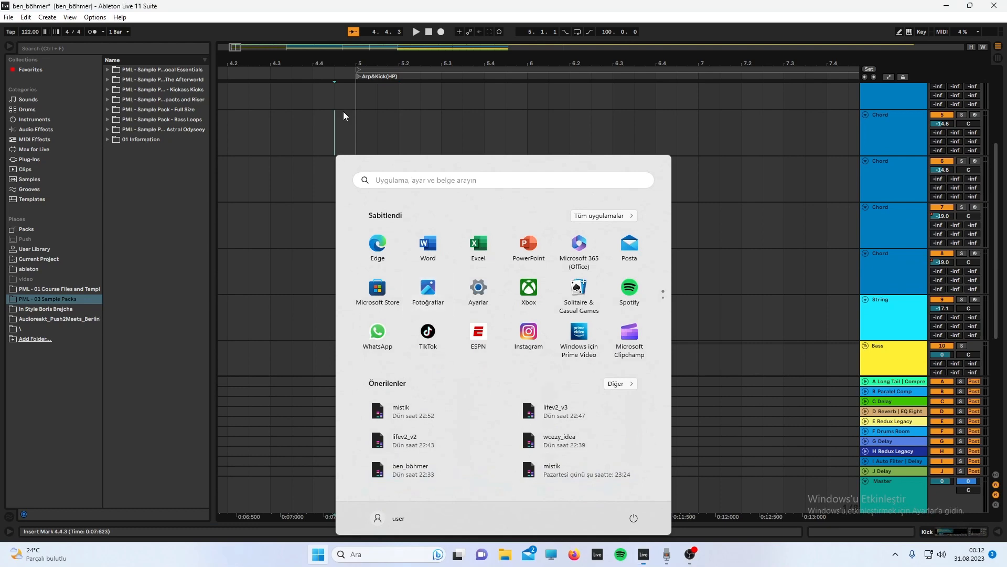
Show the devices of Bass track 11 and view oscillator 2 of its Melodic Bass synth
{"action": "scroll", "coordinate": [381, 197], "scroll_direction": "down", "scroll_amount": 3}
{"action": "scroll", "coordinate": [389, 196], "scroll_direction": "up", "scroll_amount": 5}
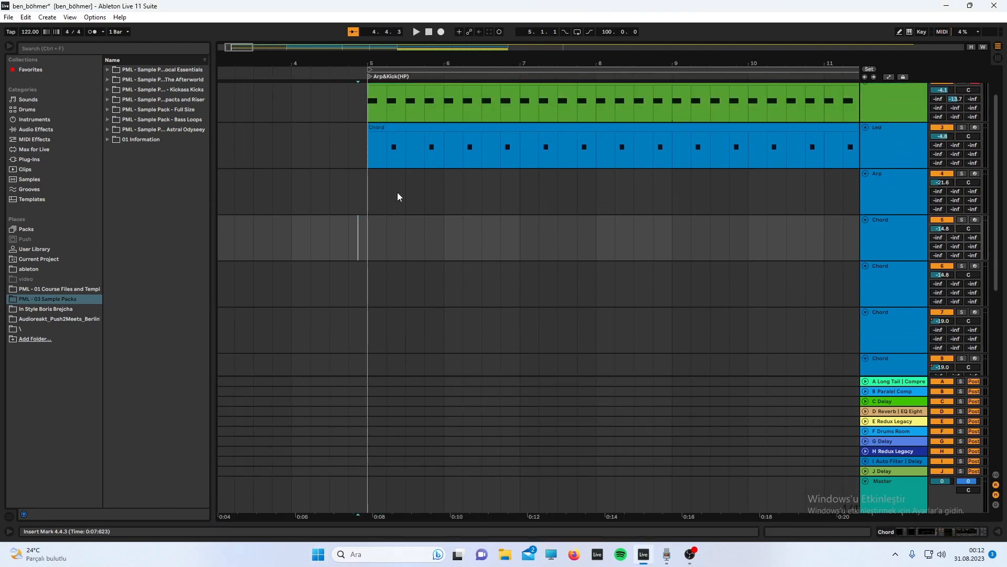
{"action": "scroll", "coordinate": [395, 192], "scroll_direction": "down", "scroll_amount": 5}
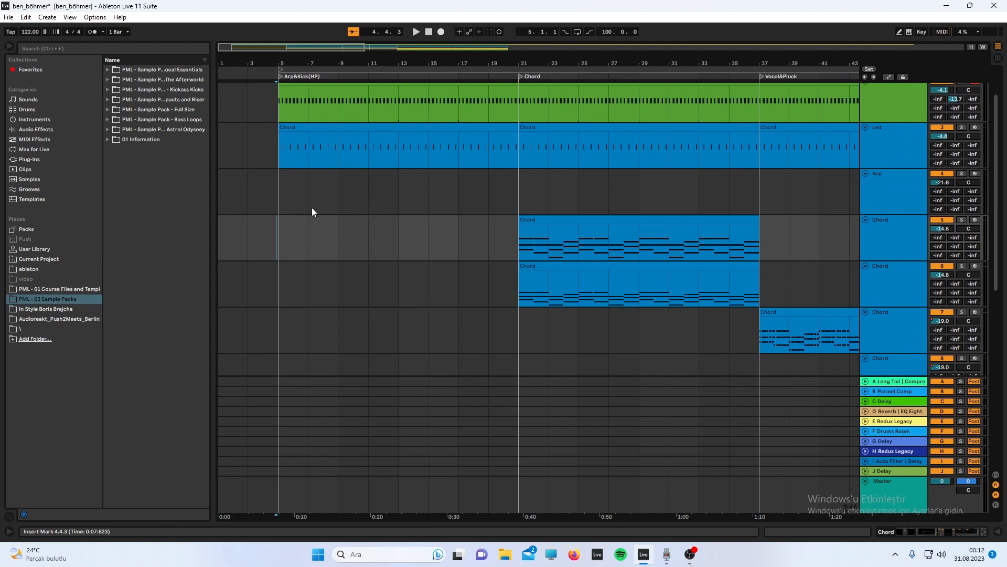
{"action": "scroll", "coordinate": [278, 236], "scroll_direction": "down", "scroll_amount": 8}
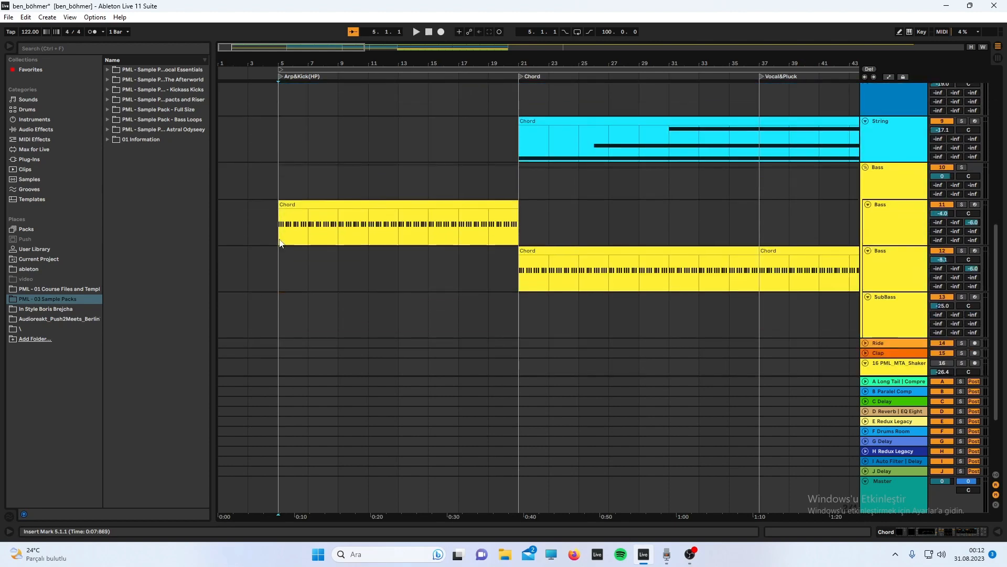
{"action": "double_click", "coordinate": [902, 213]}
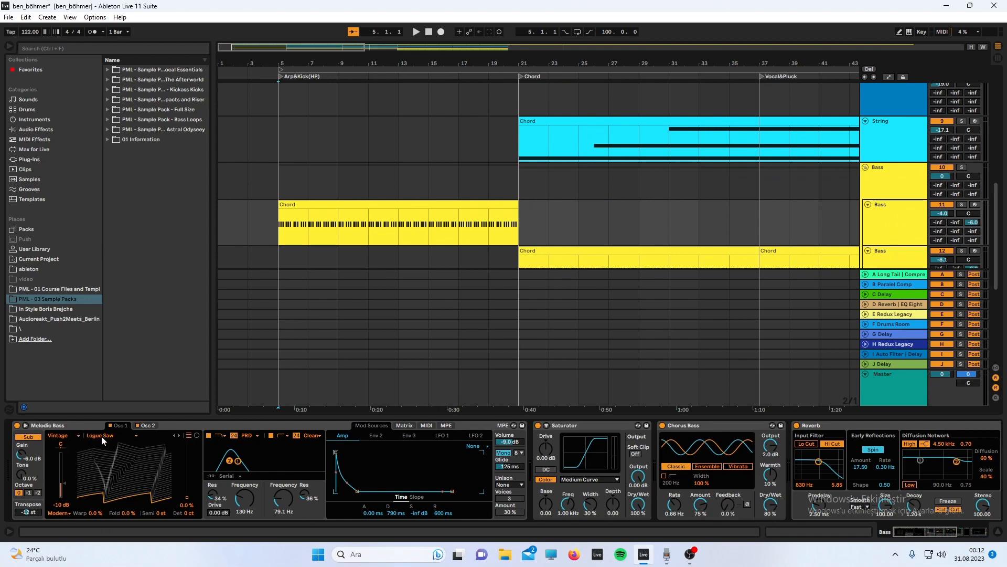
{"action": "left_click", "coordinate": [147, 426]}
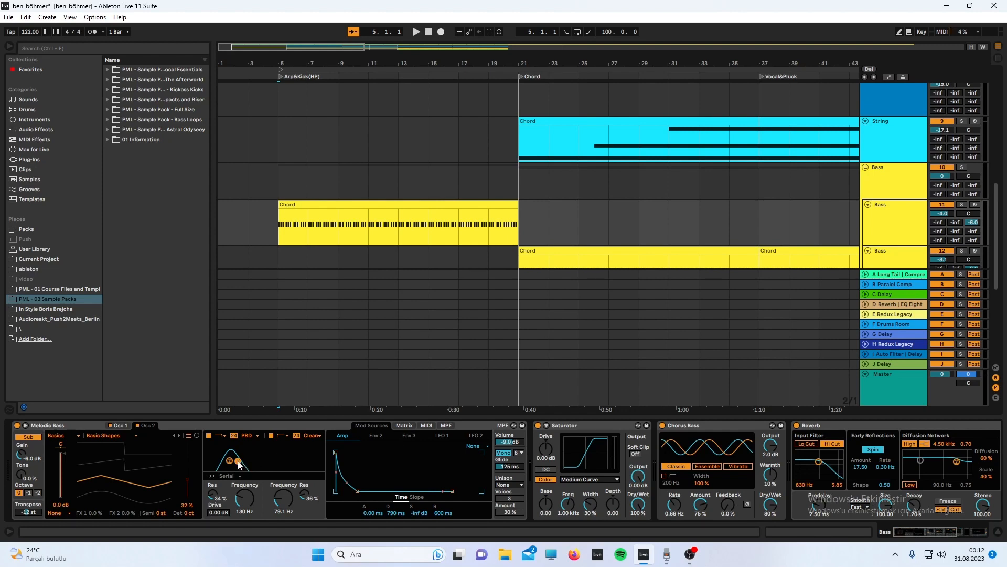
Try a different filter 1 frequency on the Melodic Bass synth, undo it, and view LFO 1 and the modulation matrix
{"action": "mouse_move", "coordinate": [248, 505]}
{"action": "left_mouse_down"}
{"action": "mouse_move", "coordinate": [247, 519]}
{"action": "mouse_move", "coordinate": [246, 498]}
{"action": "left_mouse_up"}
{"action": "key", "text": "ctrl+z"}
{"action": "left_click", "coordinate": [443, 435]}
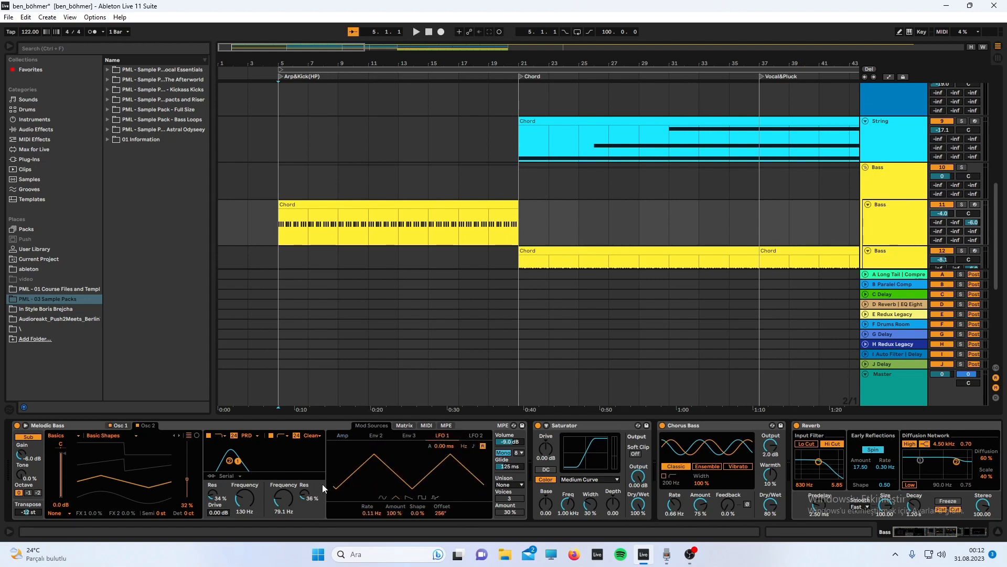
{"action": "left_click", "coordinate": [412, 426]}
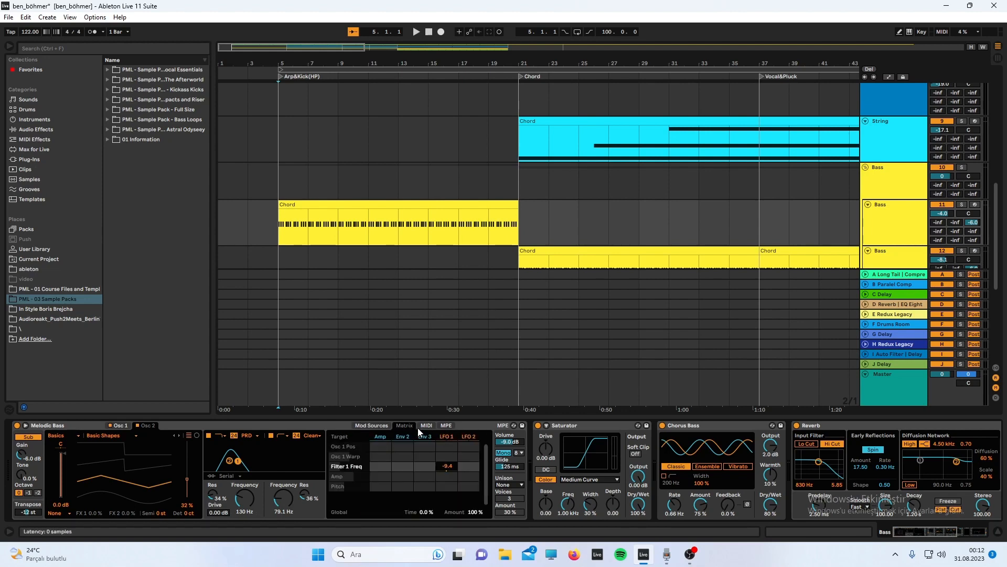
Reset LFO 1's modulation of Filter 1 Freq to 0.0 during playback, and return to the LFO 1 settings
{"action": "key", "text": "space"}
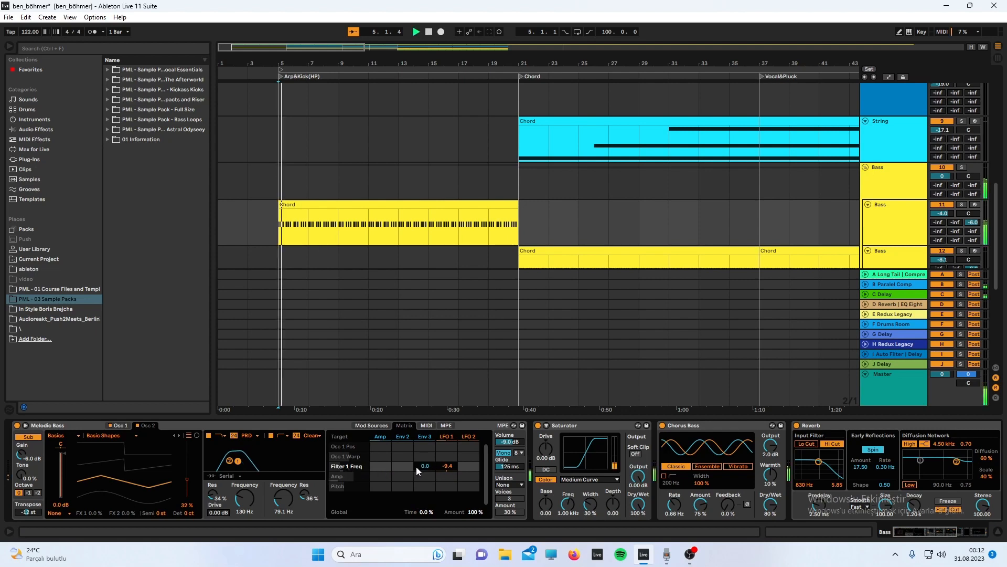
{"action": "double_click", "coordinate": [450, 468]}
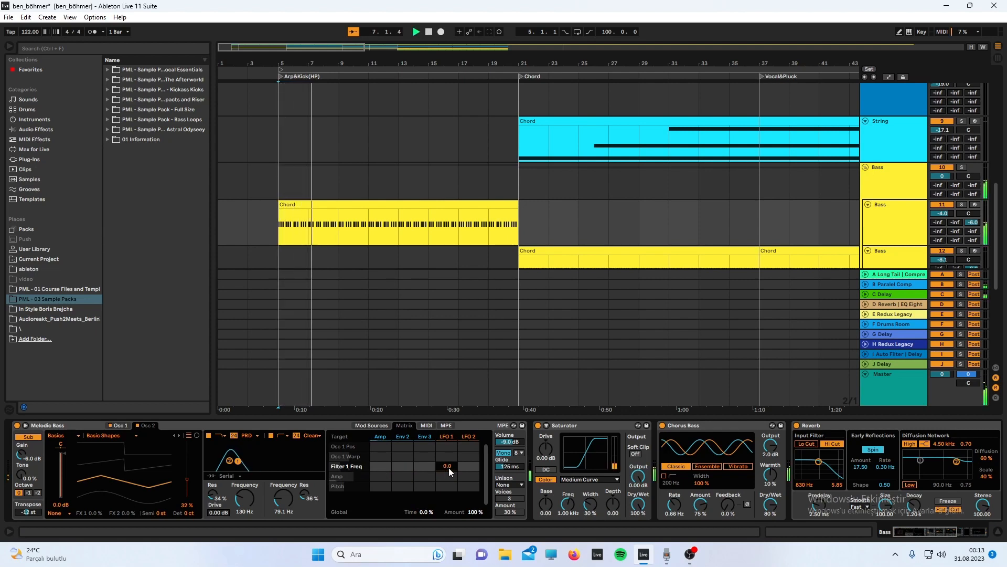
{"action": "left_click", "coordinate": [371, 425]}
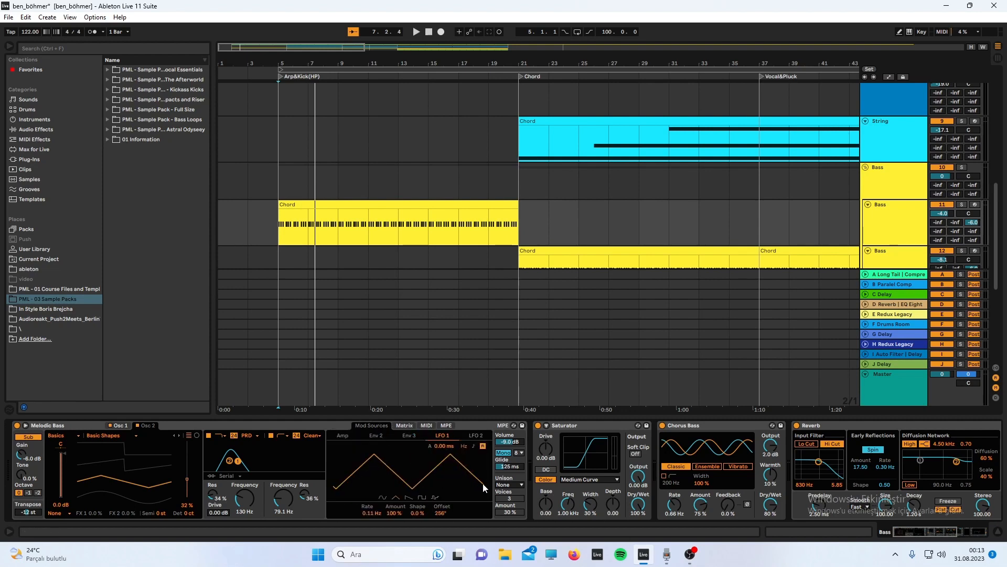
{"action": "key", "text": "space"}
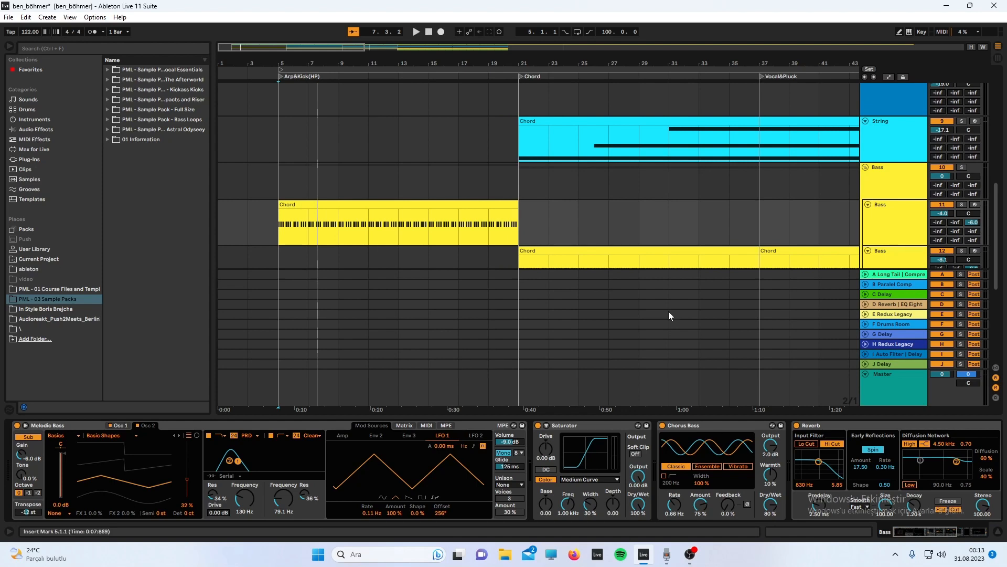
Examine the effects after the Melodic Bass synth on Bass track 11, from Saturator through to EQ Eight's high-cut band
{"action": "scroll", "coordinate": [896, 467], "scroll_direction": "right", "scroll_amount": 8}
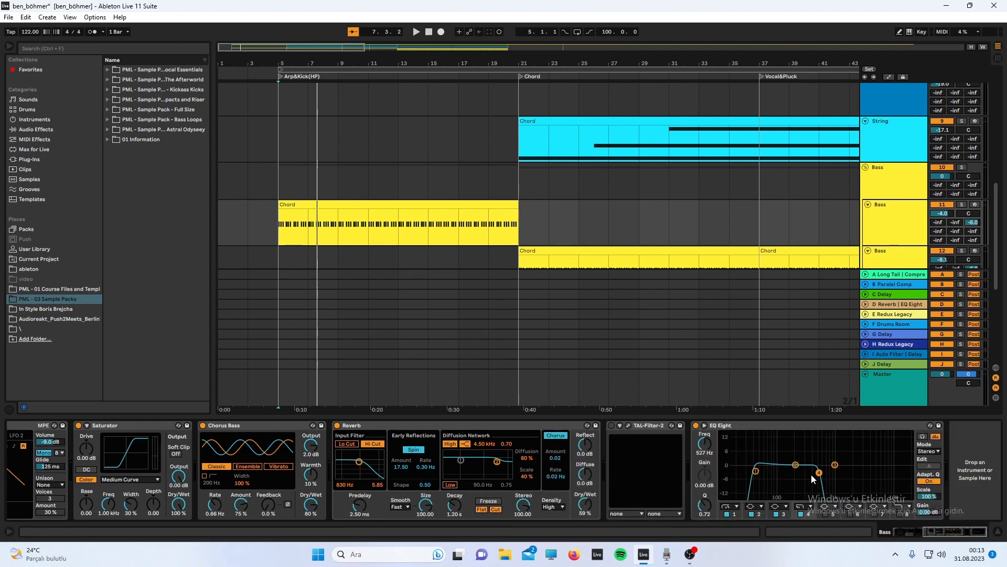
{"action": "left_click_drag", "start_coordinate": [819, 473], "coordinate": [828, 472]}
{"action": "scroll", "coordinate": [454, 335], "scroll_direction": "up", "scroll_amount": 4}
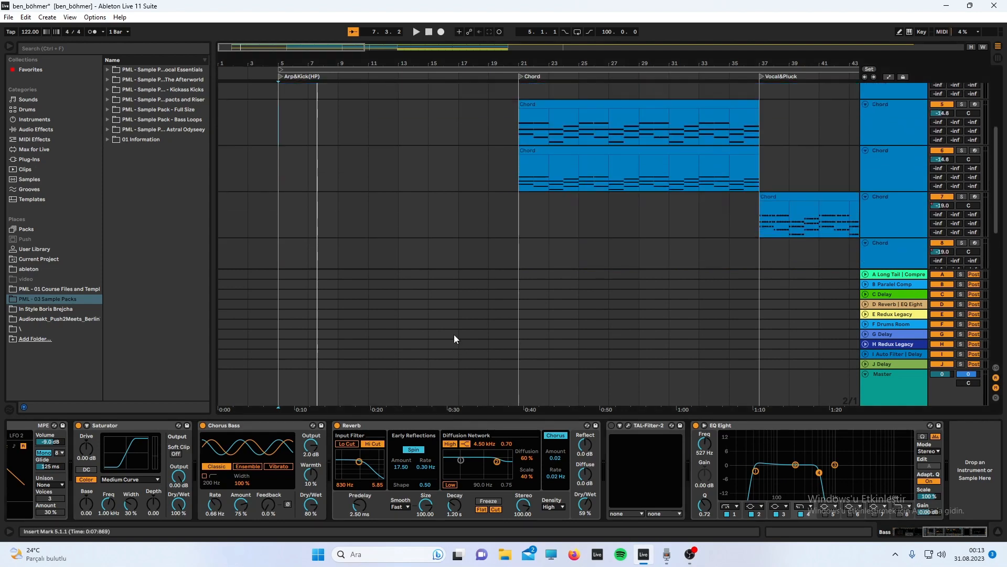
{"action": "scroll", "coordinate": [454, 334], "scroll_direction": "down", "scroll_amount": 6}
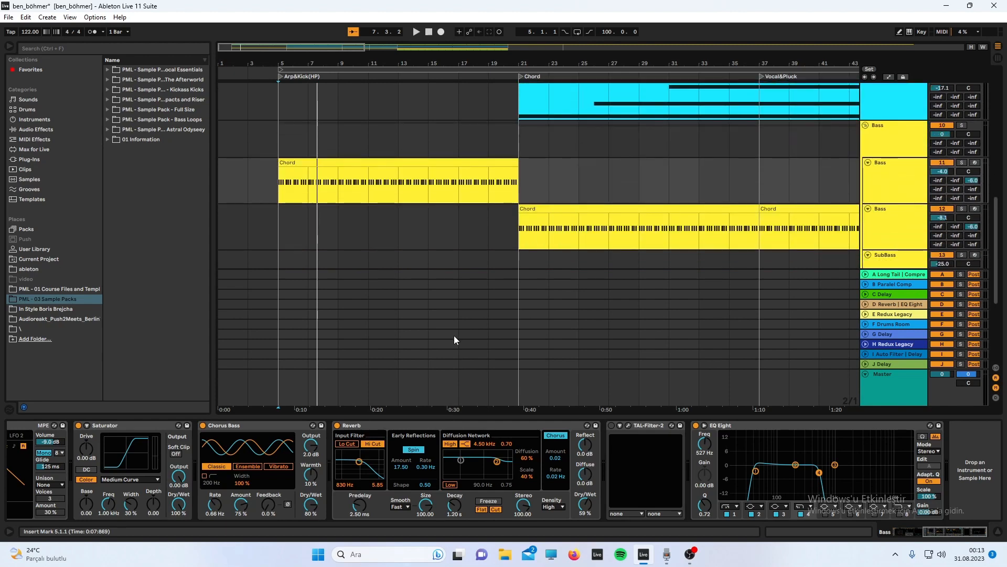
{"action": "scroll", "coordinate": [454, 337], "scroll_direction": "up", "scroll_amount": 3}
Select bars 5 to 7 of the clip on Bass track 11 and play the arrangement from bar 5
{"action": "left_click_drag", "start_coordinate": [286, 249], "coordinate": [318, 248]}
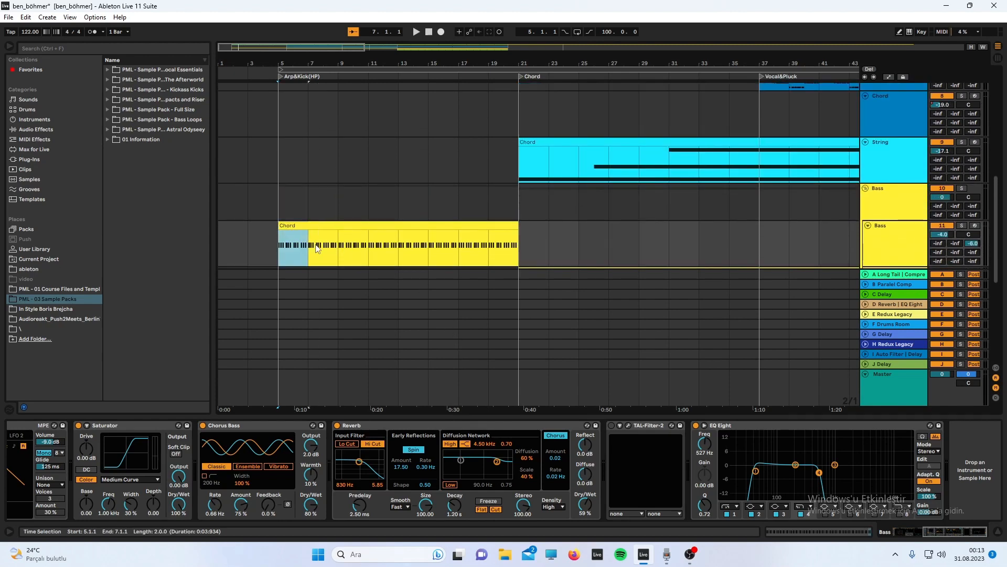
{"action": "scroll", "coordinate": [405, 241], "scroll_direction": "up", "scroll_amount": 10}
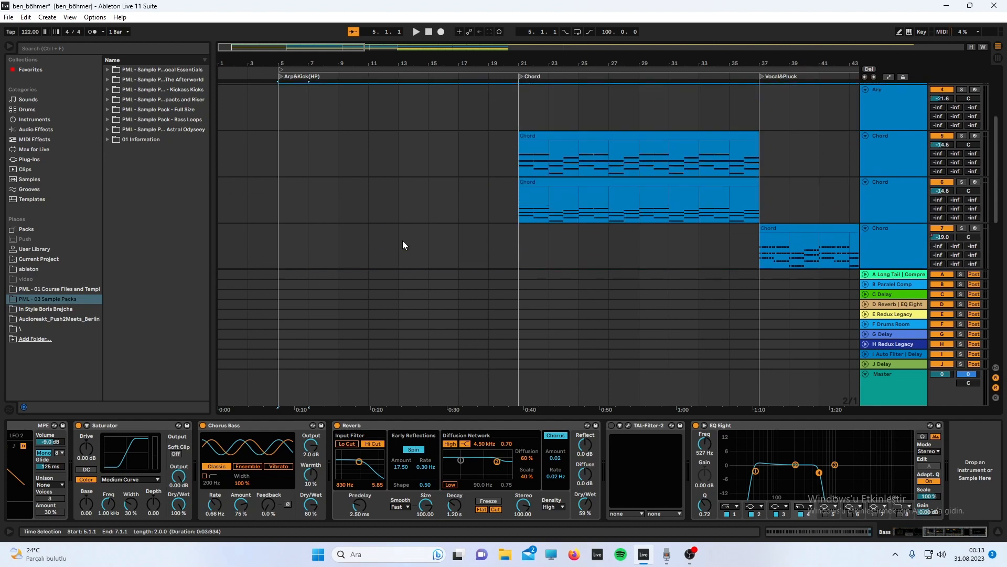
{"action": "scroll", "coordinate": [399, 221], "scroll_direction": "down", "scroll_amount": 3}
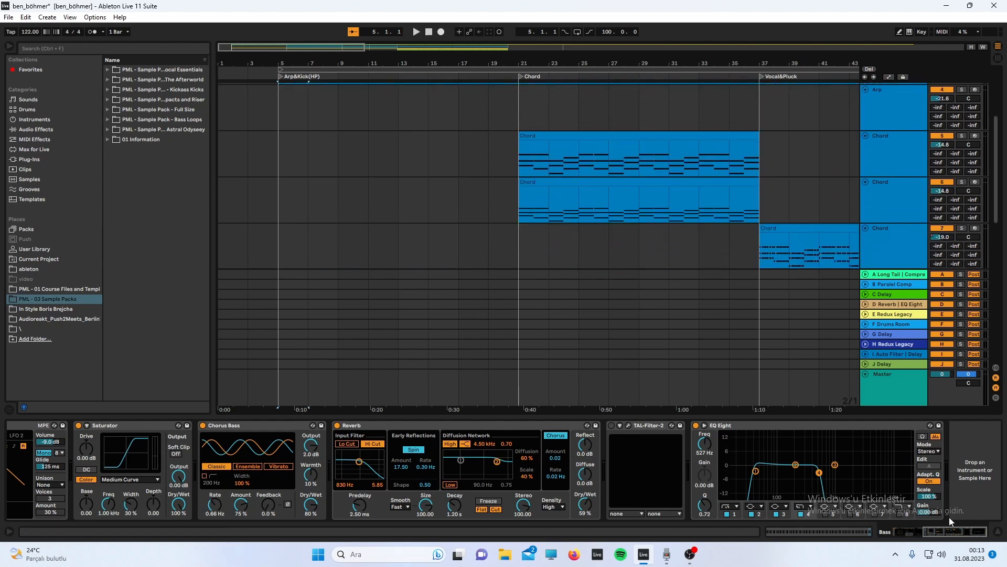
{"action": "scroll", "coordinate": [433, 385], "scroll_direction": "down", "scroll_amount": 5}
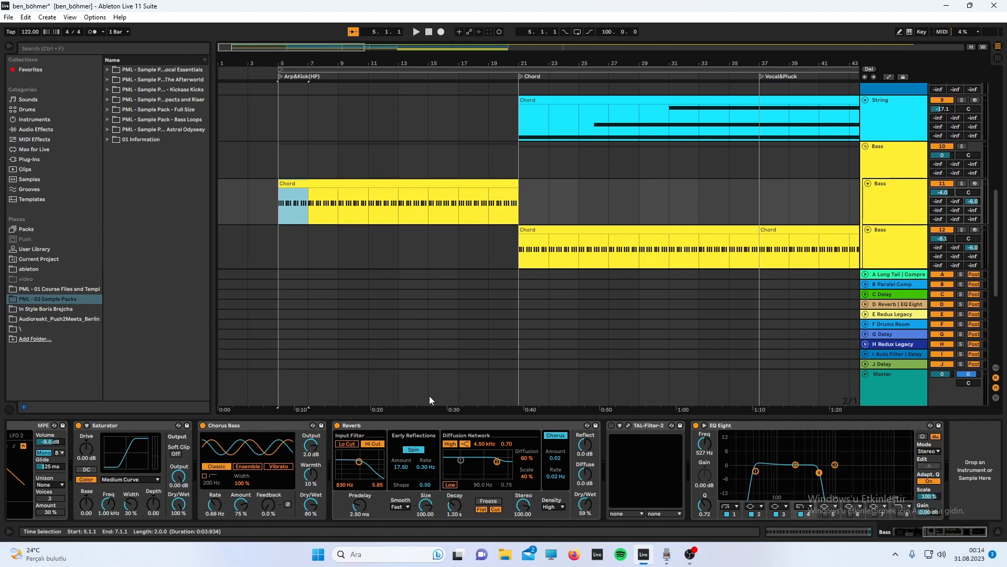
{"action": "key", "text": "space"}
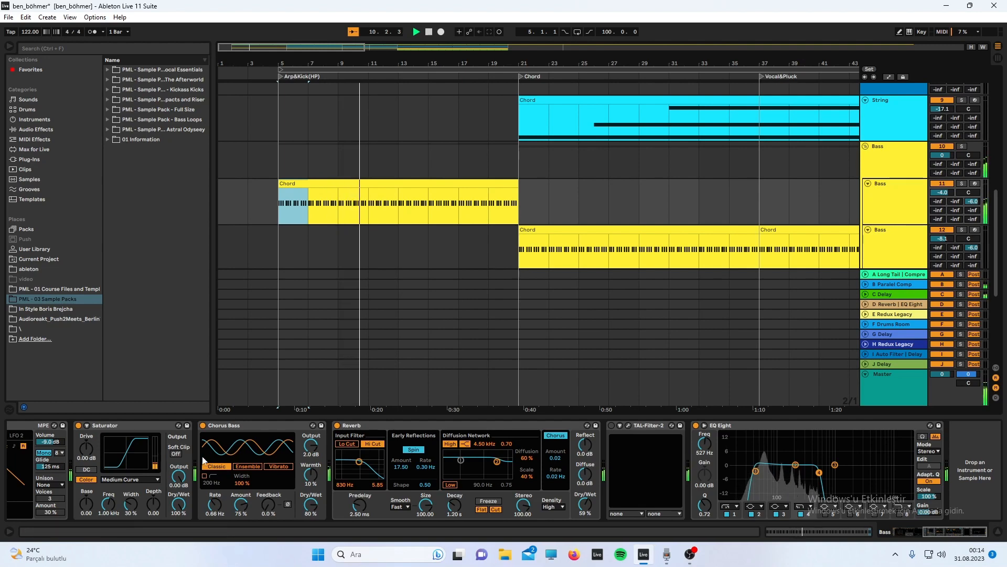
Try the Melodic Bass Amp envelope with a decay of about 9.81 s and a sustain of about -26 dB during playback
{"action": "scroll", "coordinate": [165, 468], "scroll_direction": "left", "scroll_amount": 5}
{"action": "scroll", "coordinate": [162, 466], "scroll_direction": "left", "scroll_amount": 3}
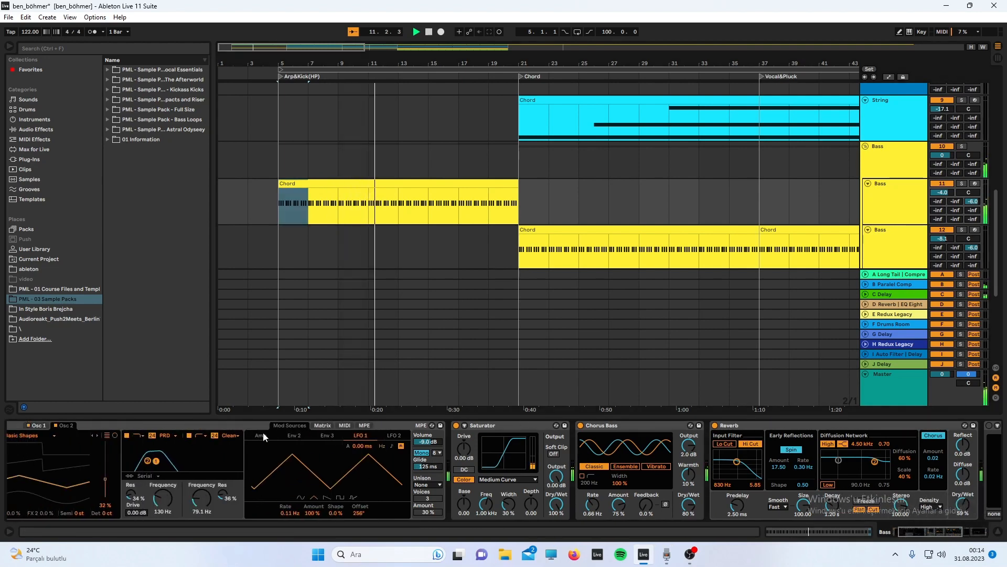
{"action": "left_click", "coordinate": [263, 435]}
{"action": "left_click_drag", "start_coordinate": [275, 491], "coordinate": [295, 482]}
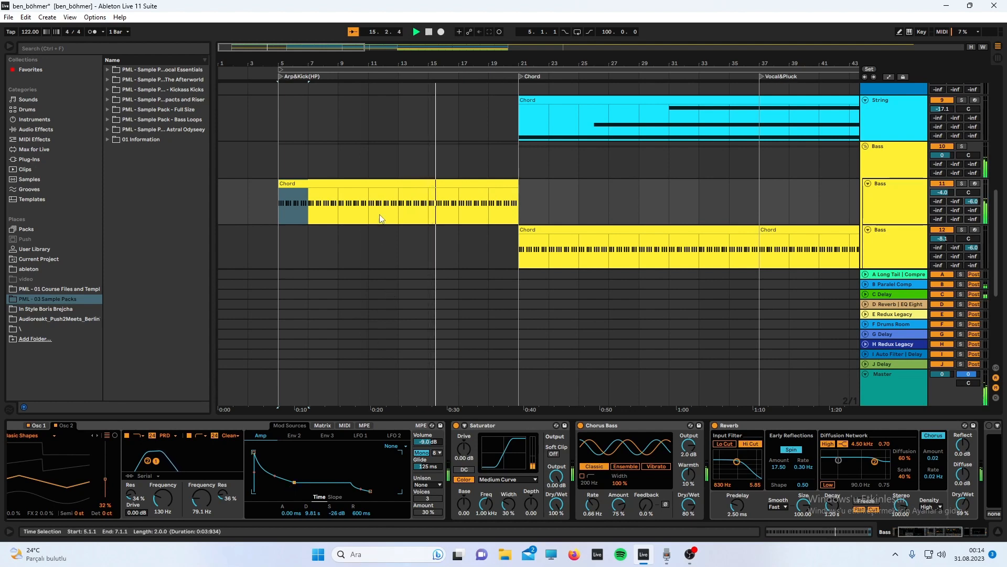
Set the Melodic Bass Amp envelope to about 5.63 s decay and -20 dB sustain, and hide the device view
{"action": "scroll", "coordinate": [400, 186], "scroll_direction": "up", "scroll_amount": 6}
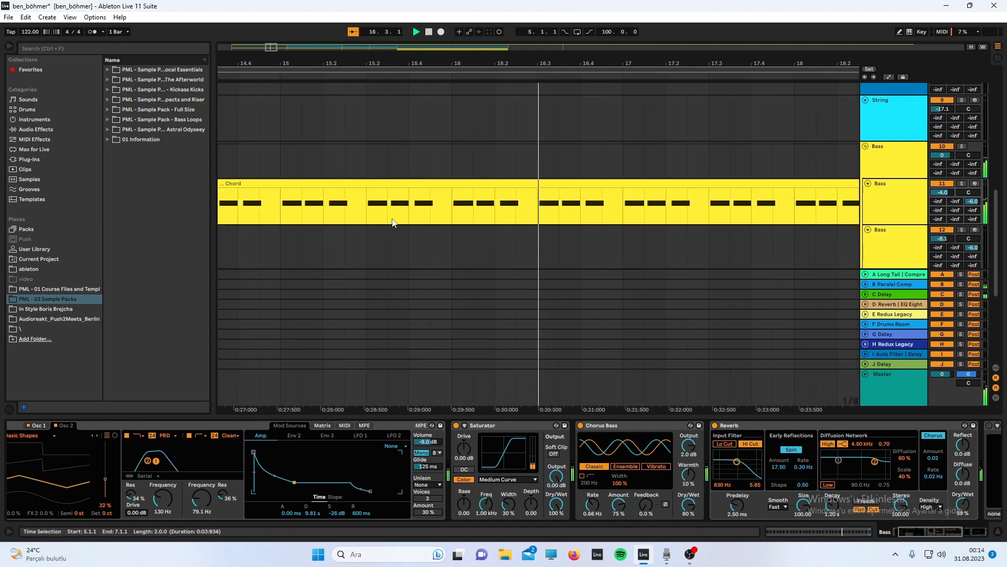
{"action": "scroll", "coordinate": [393, 221], "scroll_direction": "down", "scroll_amount": 4}
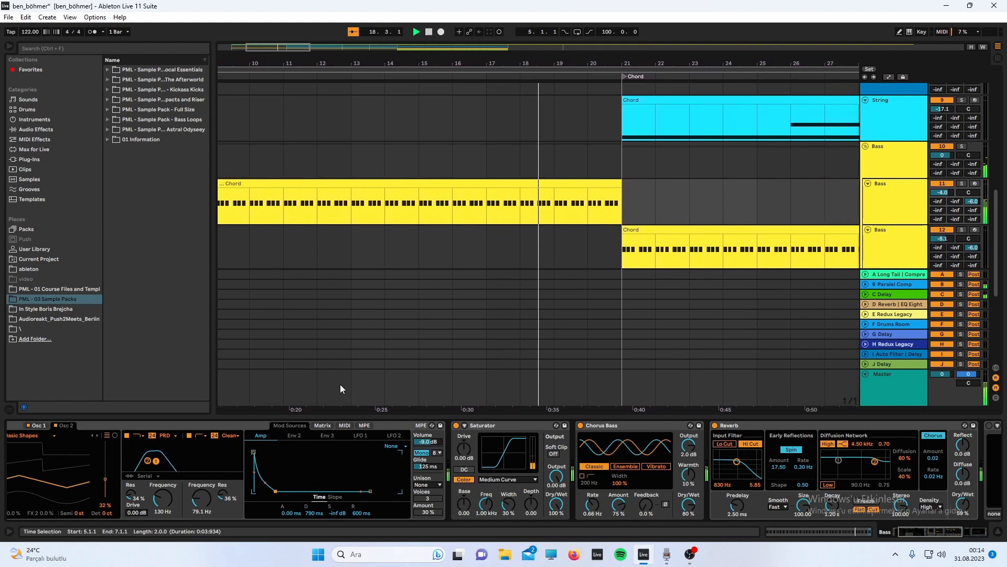
{"action": "left_click_drag", "start_coordinate": [278, 494], "coordinate": [292, 483]}
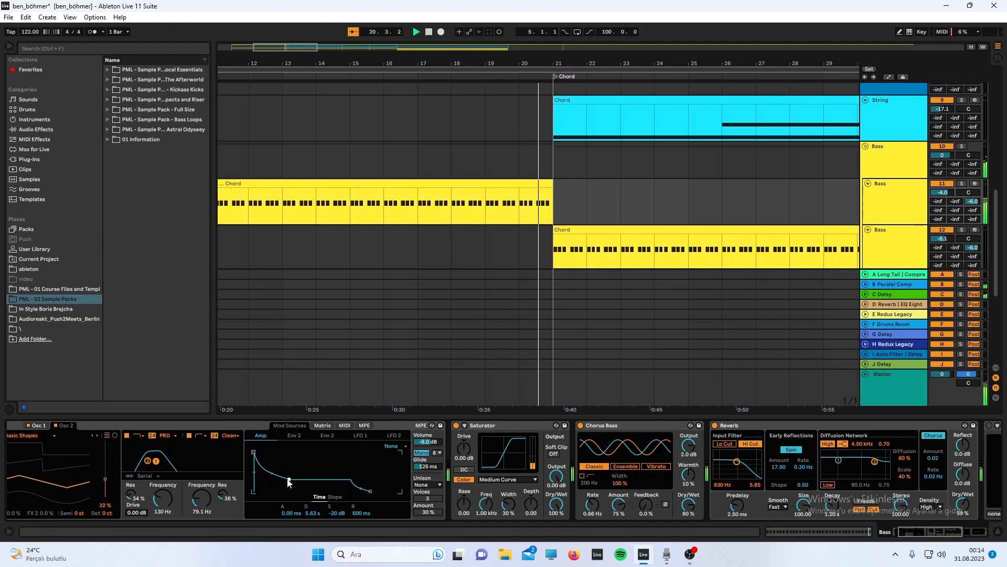
{"action": "left_click", "coordinate": [398, 416]}
Show the Led track's devices and compare its Wavetable synth's White Noise oscillator 2 with the Basic Shapes oscillator 1
{"action": "scroll", "coordinate": [370, 286], "scroll_direction": "up", "scroll_amount": 7}
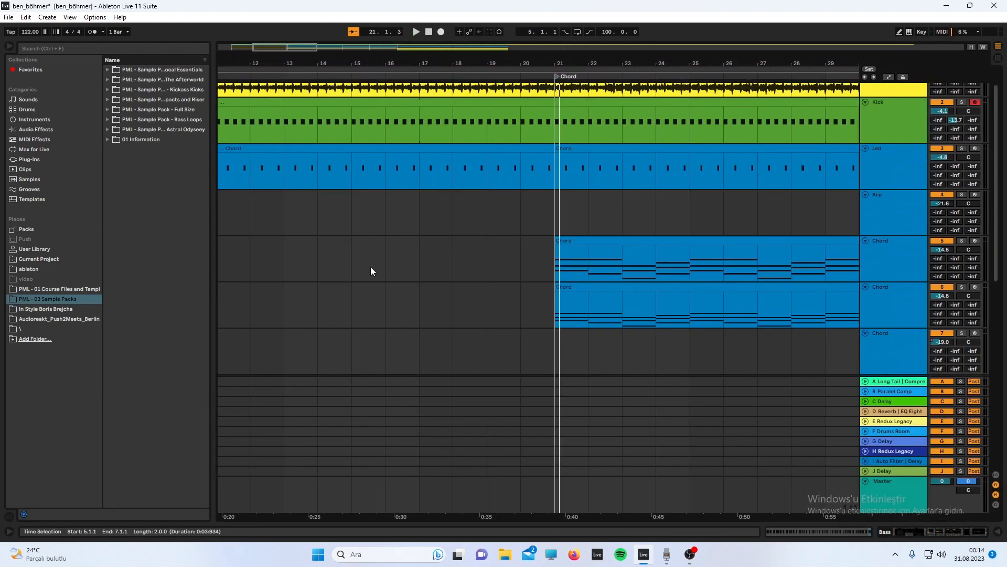
{"action": "scroll", "coordinate": [368, 262], "scroll_direction": "left", "scroll_amount": 10}
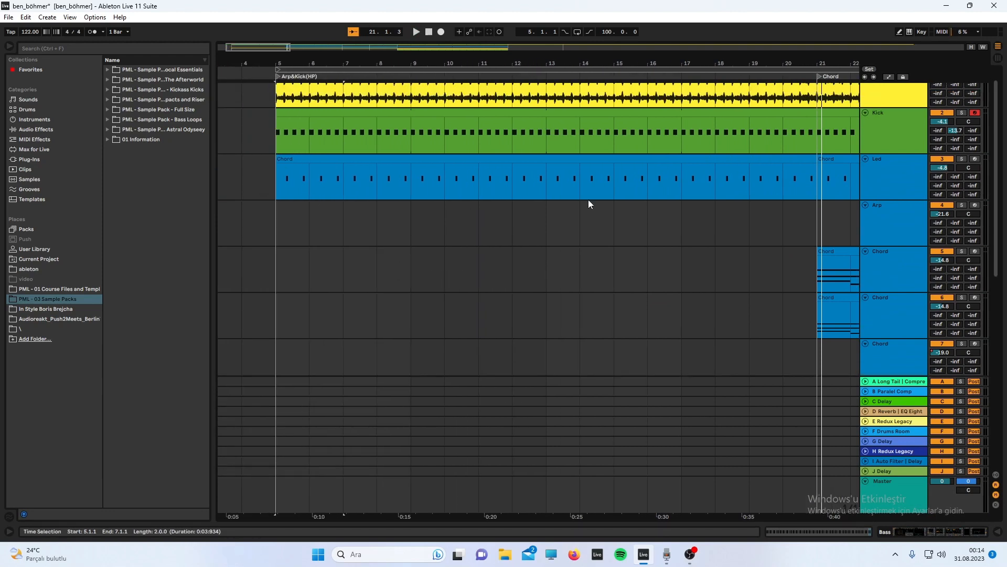
{"action": "double_click", "coordinate": [867, 183]}
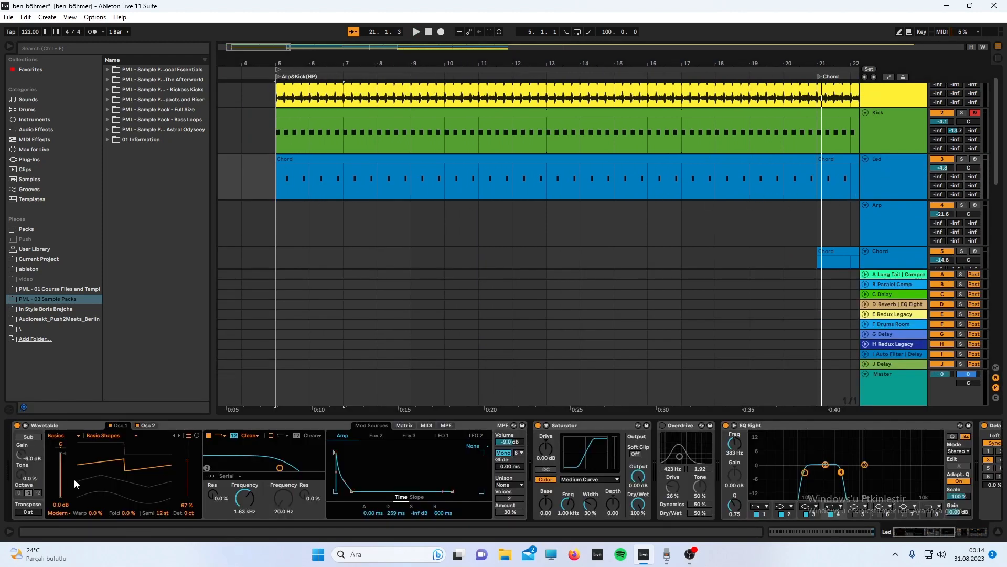
{"action": "left_click", "coordinate": [148, 425]}
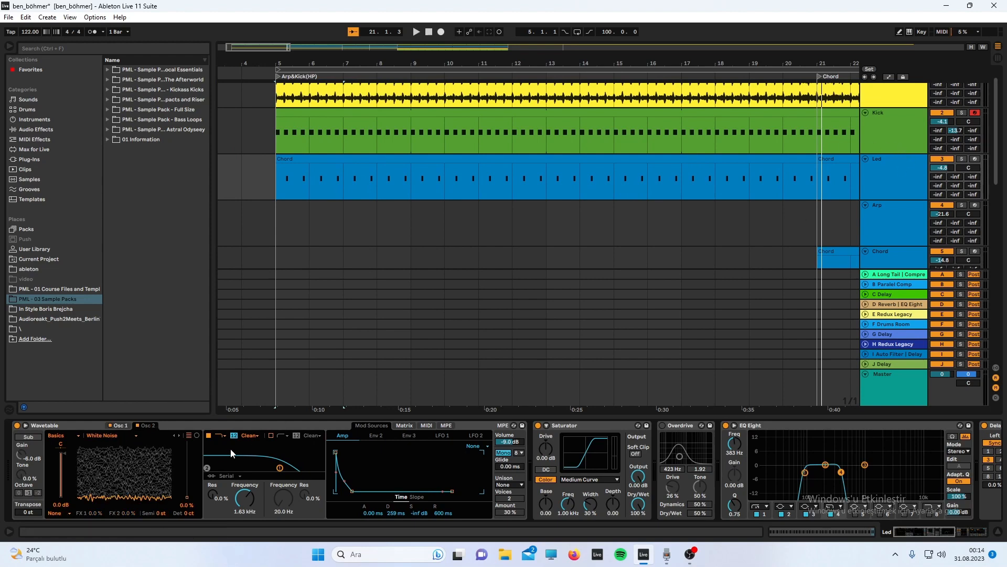
{"action": "left_click", "coordinate": [120, 426]}
Play from bar 5 to compare the Led sound with Wavetable's oscillator 2 on and off, leaving the oscillator on
{"action": "key", "text": "space"}
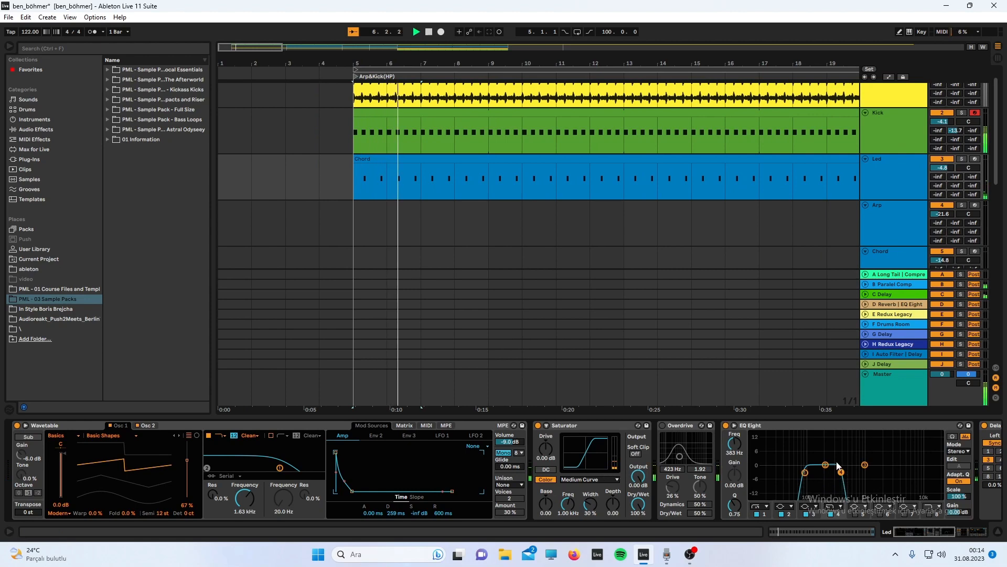
{"action": "left_click", "coordinate": [144, 425]}
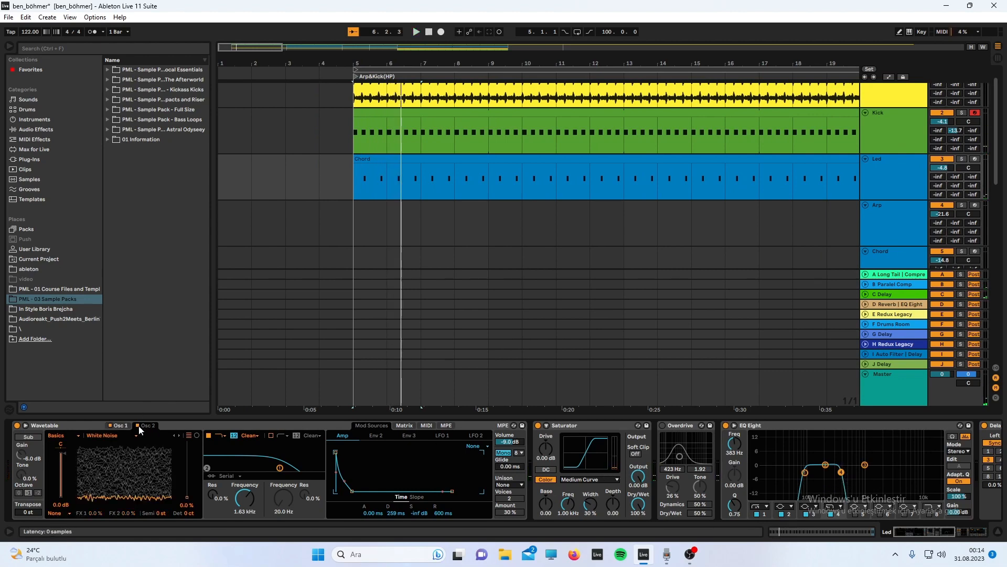
{"action": "left_click", "coordinate": [138, 426]}
{"action": "key", "text": "space"}
{"action": "key", "text": "space"}
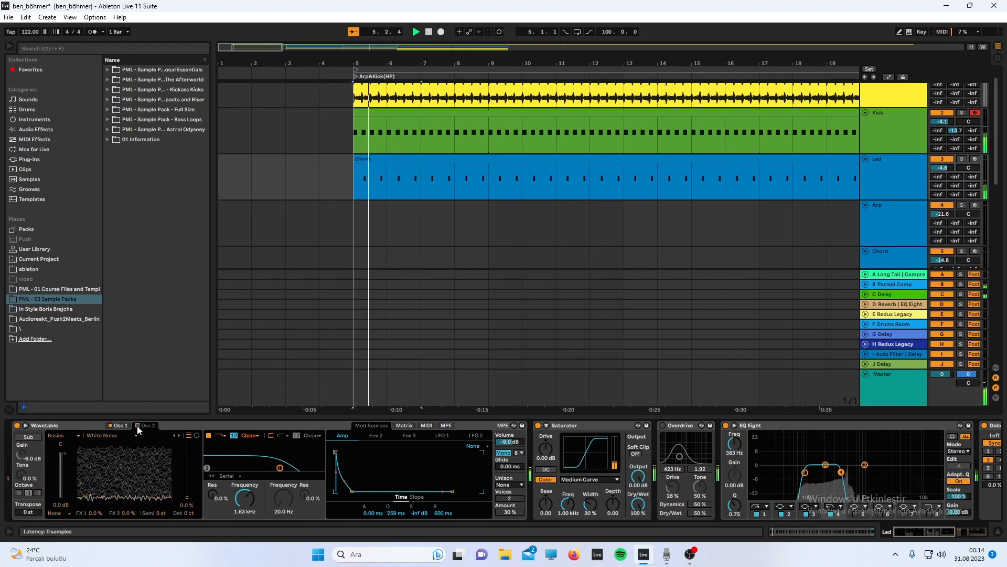
{"action": "left_click", "coordinate": [138, 426]}
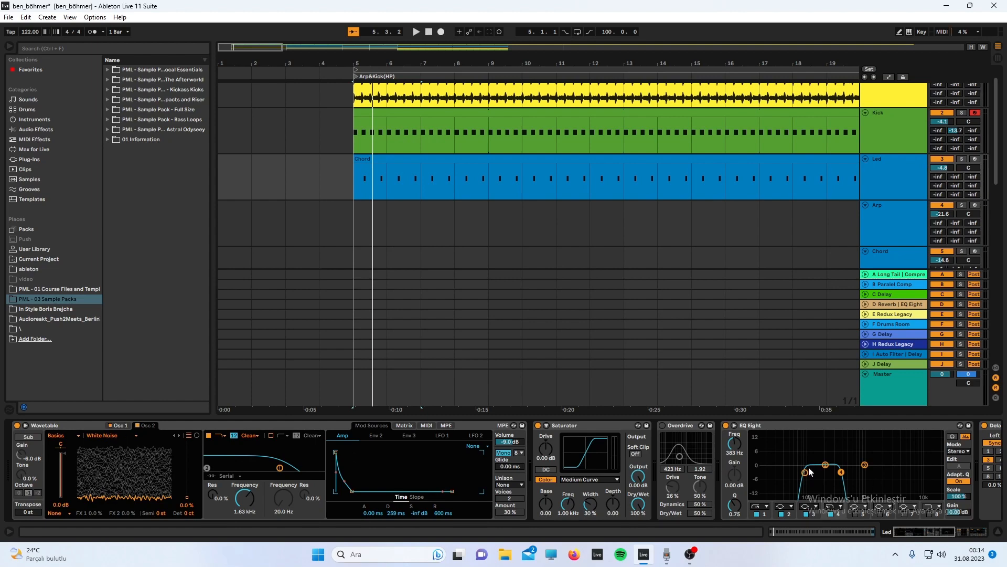
Bypass the Led track's EQ Eight during playback to hear the difference, and turn it back on
{"action": "left_click", "coordinate": [727, 425]}
{"action": "key", "text": "space"}
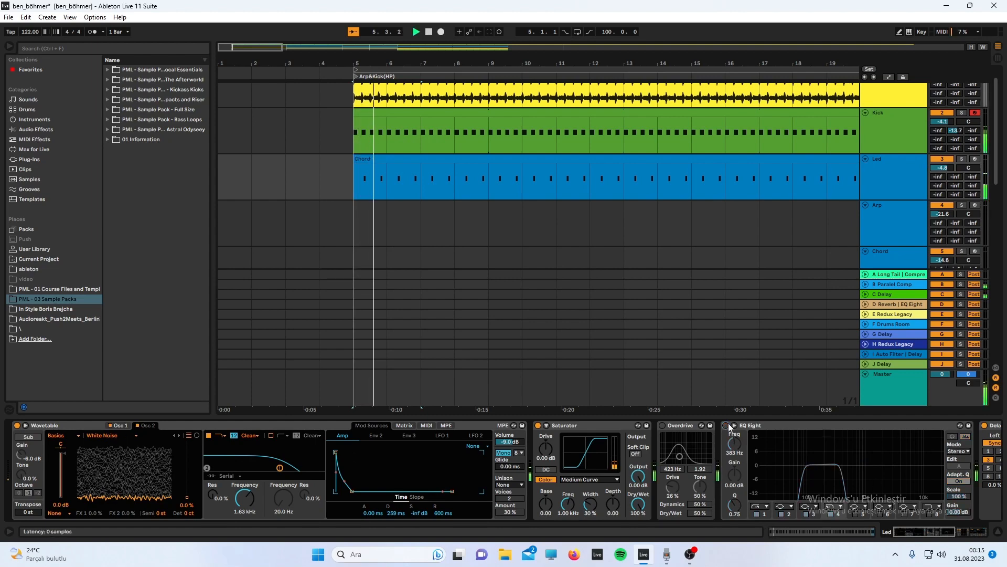
{"action": "left_click", "coordinate": [727, 425]}
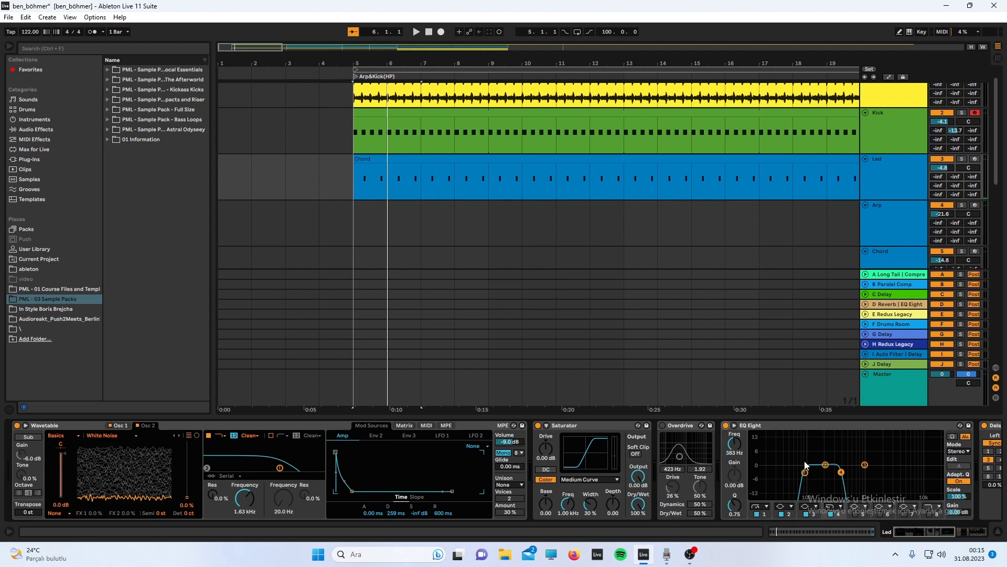
{"action": "key", "text": "space"}
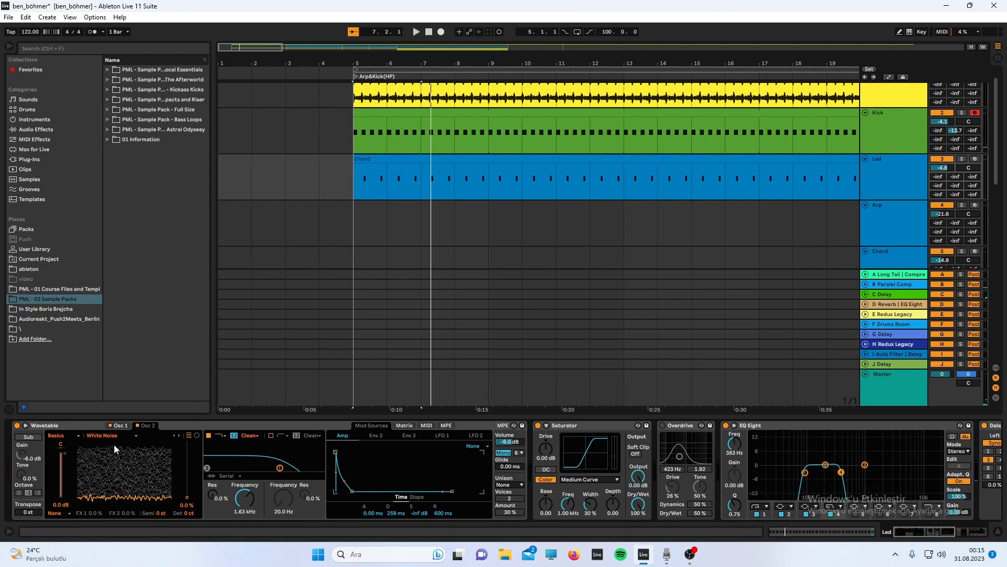
View oscillator 1, the modulation matrix and the MIDI modulation of the Led Wavetable while listening, and return to the modulation sources
{"action": "left_click", "coordinate": [121, 428]}
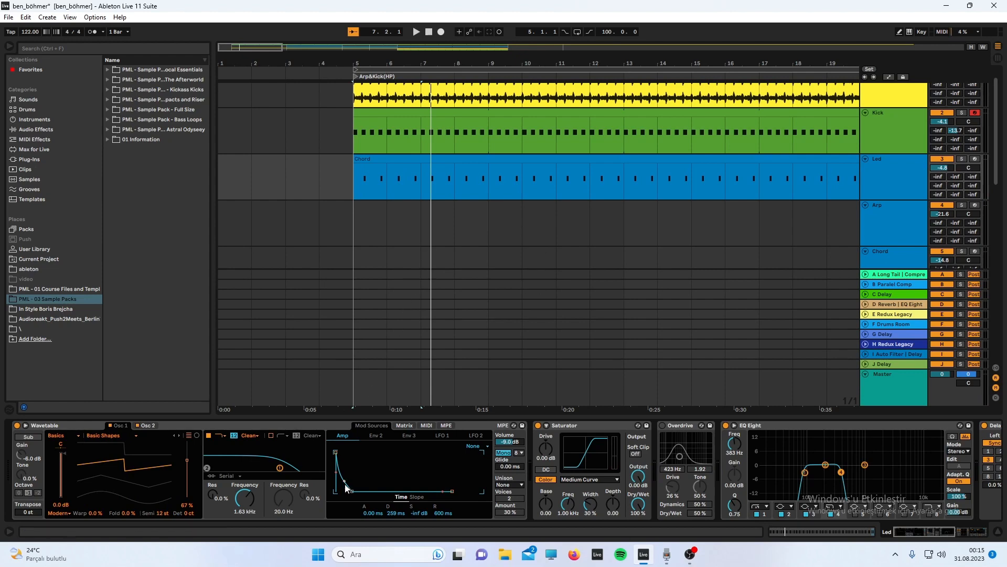
{"action": "left_click", "coordinate": [403, 426]}
{"action": "left_click", "coordinate": [427, 425]}
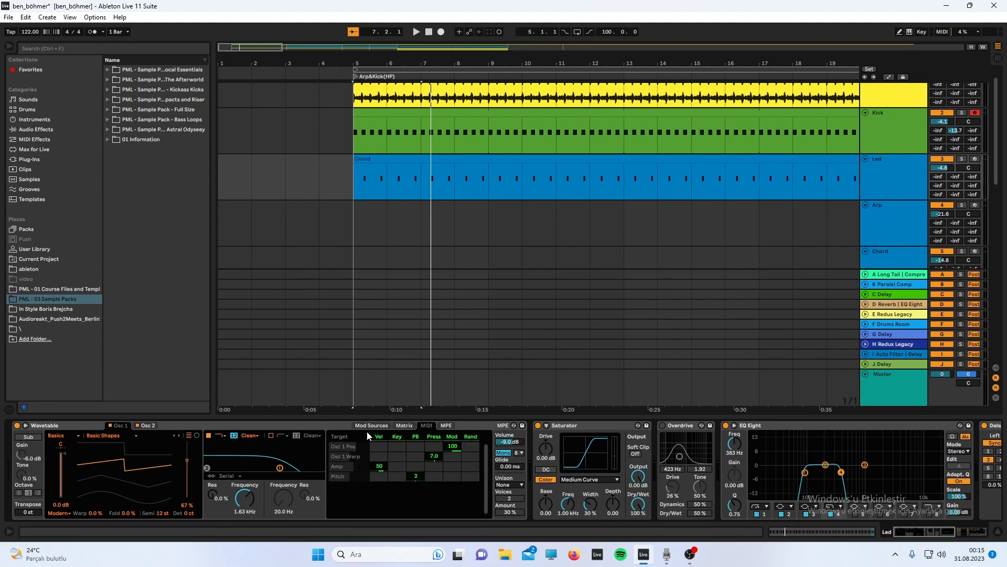
{"action": "key", "text": "space"}
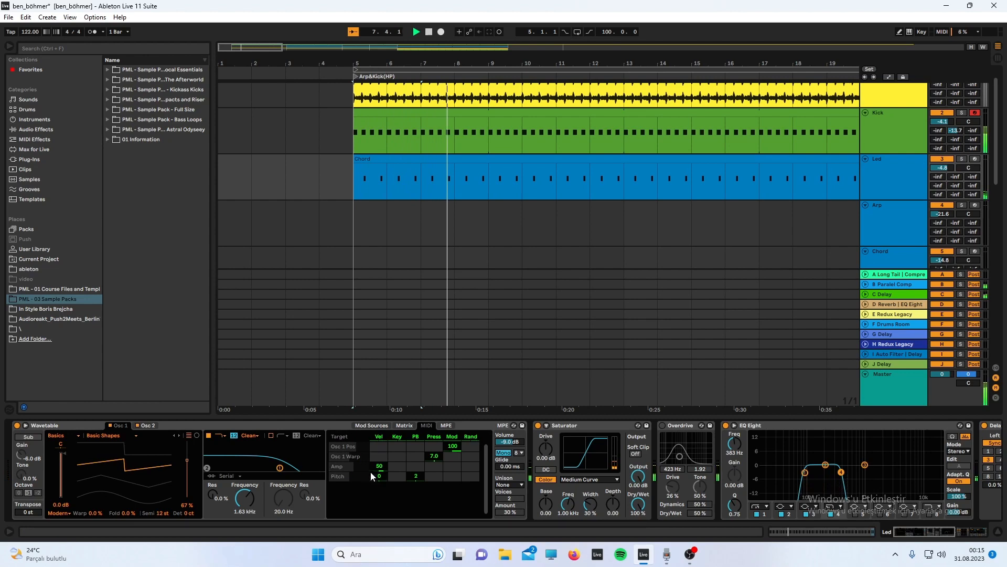
{"action": "left_click", "coordinate": [376, 427]}
Select the first note in the Led track's clip, from 5.2.2 to 5.2.3, to examine its position against the kick
{"action": "scroll", "coordinate": [361, 188], "scroll_direction": "up", "scroll_amount": 10}
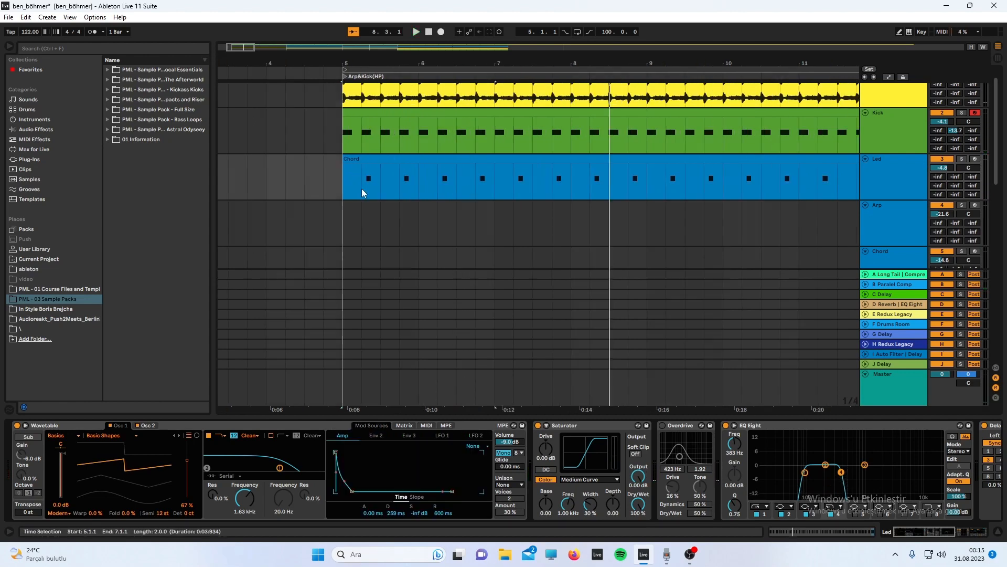
{"action": "left_click_drag", "start_coordinate": [409, 182], "coordinate": [486, 184]}
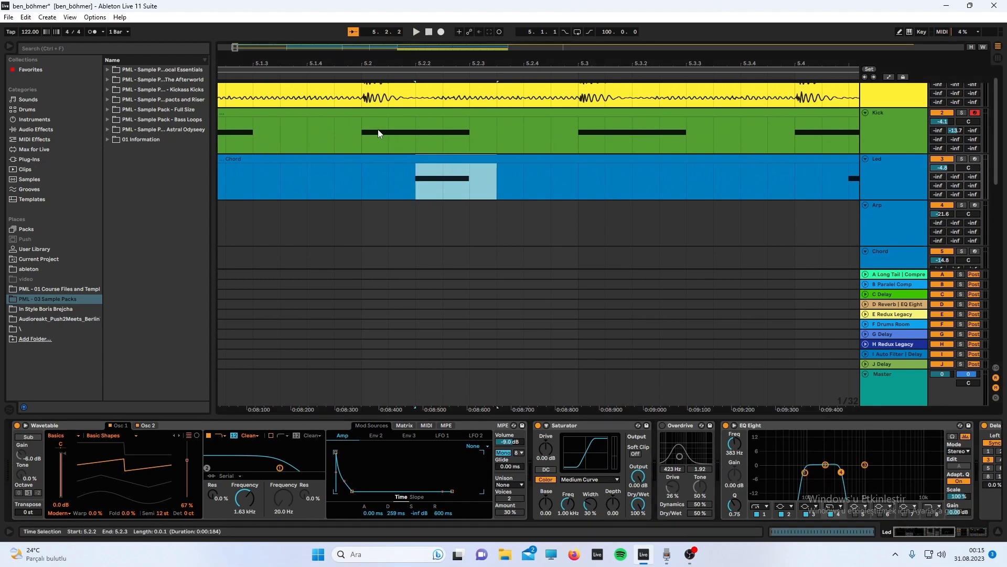
Examine the Delay and Reverb at the end of the Led track's device chain and briefly play the section
{"action": "scroll", "coordinate": [438, 181], "scroll_direction": "down", "scroll_amount": 10}
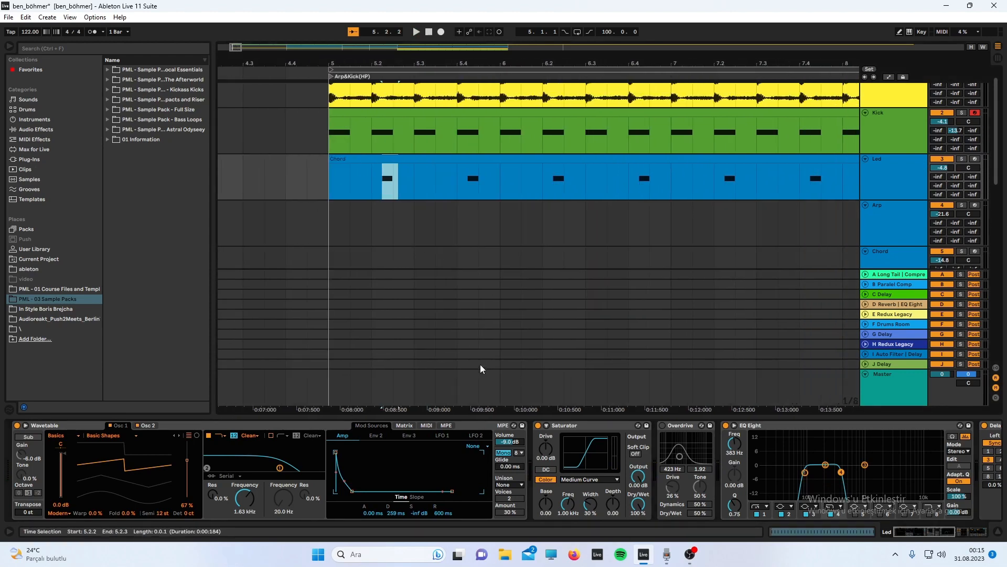
{"action": "scroll", "coordinate": [660, 503], "scroll_direction": "down", "scroll_amount": 10}
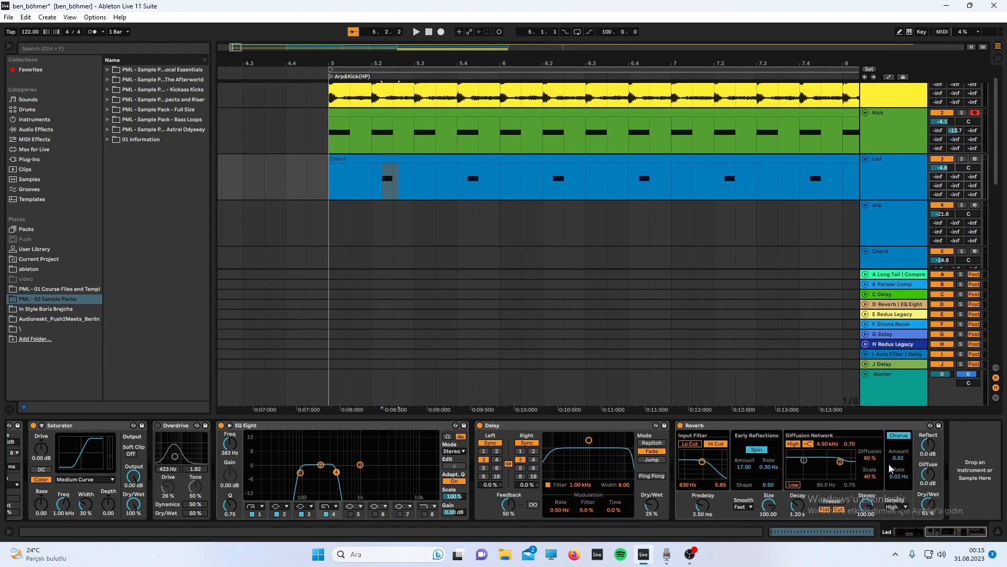
{"action": "key", "text": "space"}
{"action": "key", "text": "space"}
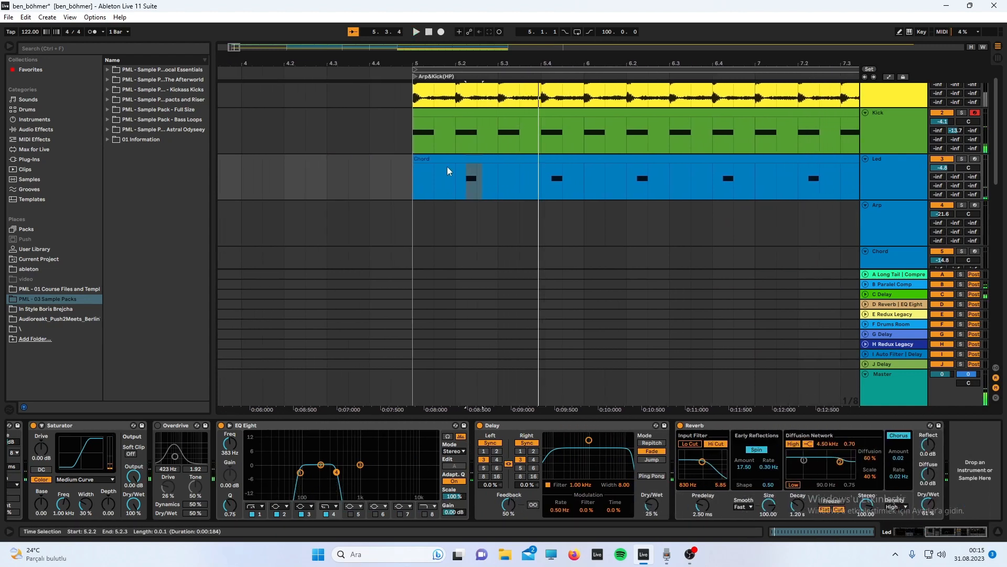
Play from 5.2.1, solo the Led track to hear it alone, and unsolo it to hear it with the kick
{"action": "left_click", "coordinate": [460, 177]}
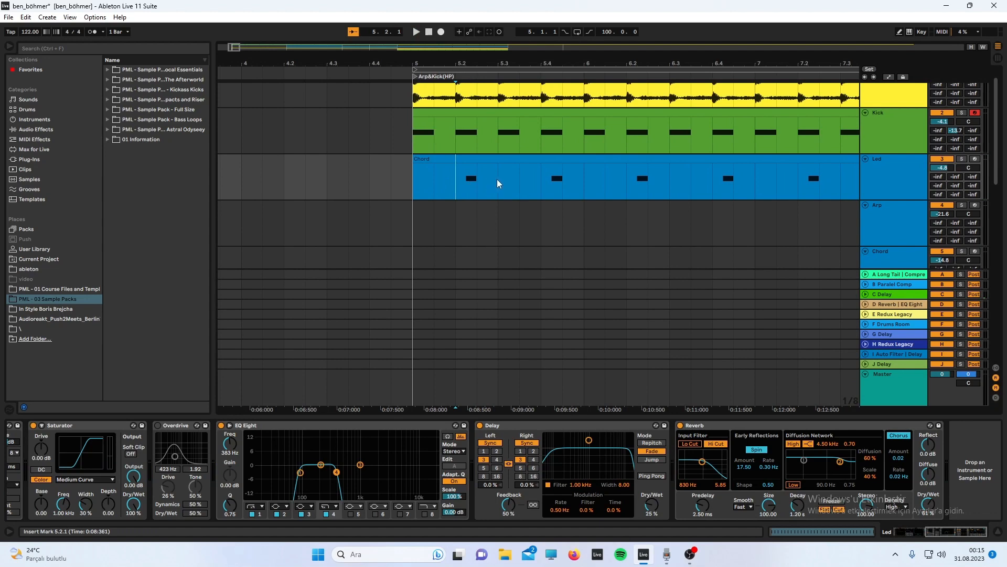
{"action": "left_click", "coordinate": [514, 180]}
{"action": "left_click", "coordinate": [466, 181]}
{"action": "key", "text": "space"}
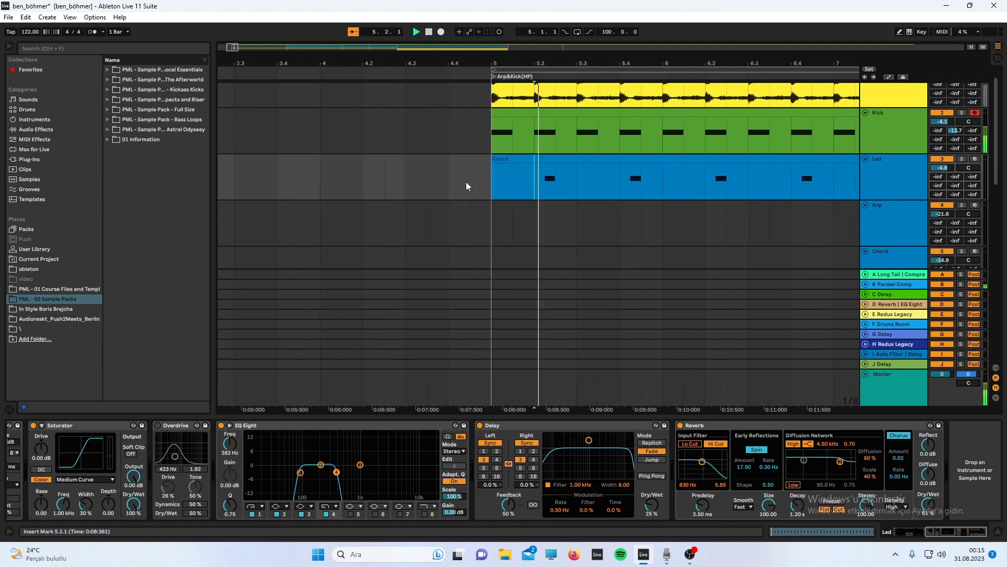
{"action": "left_click", "coordinate": [965, 156]}
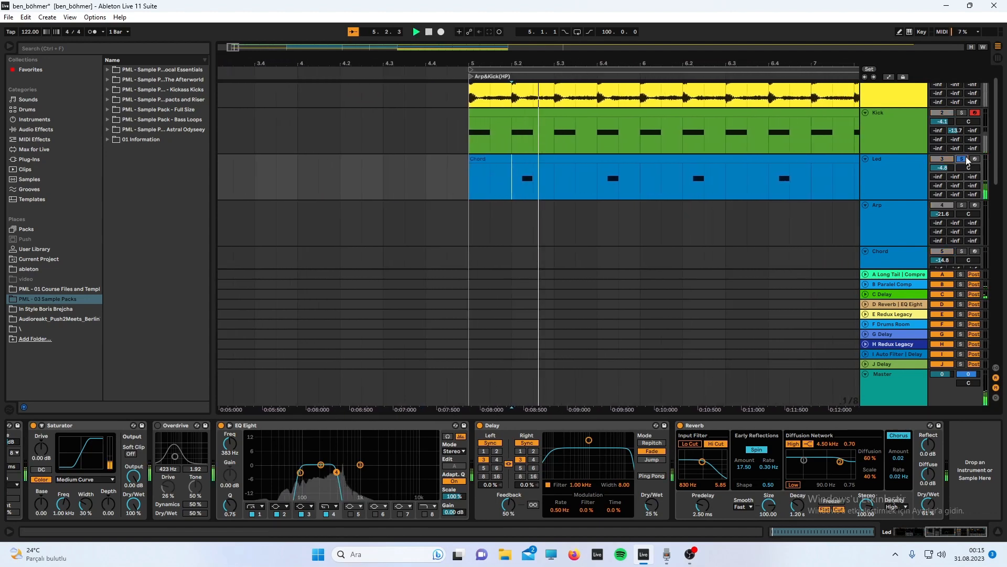
{"action": "key", "text": "space"}
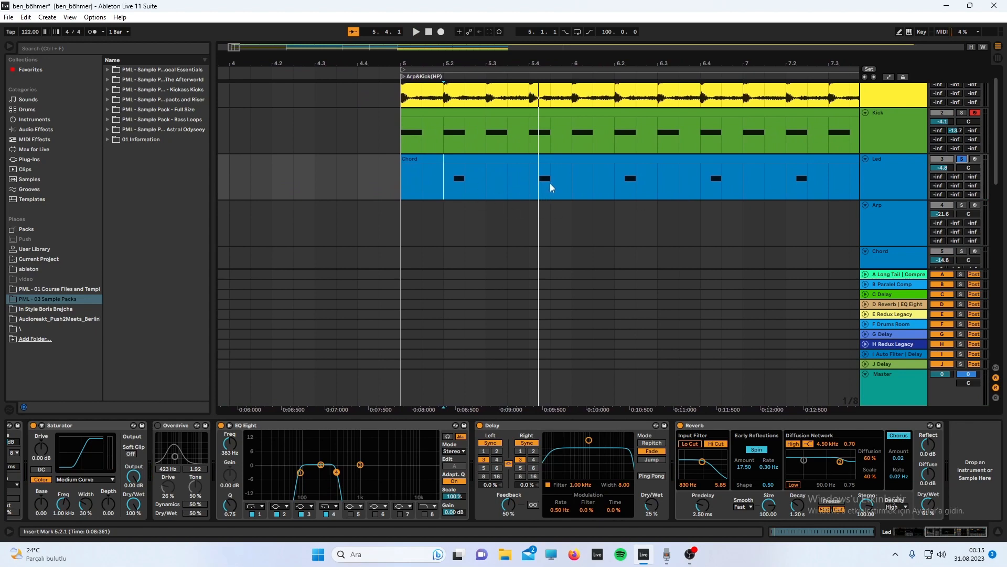
{"action": "key", "text": "space"}
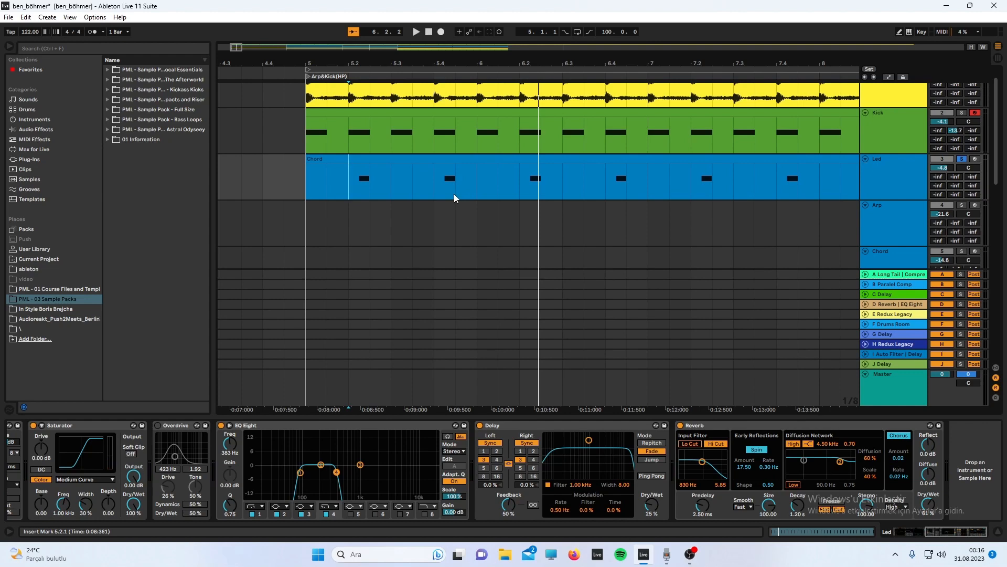
{"action": "left_click", "coordinate": [963, 159]}
{"action": "key", "text": "space"}
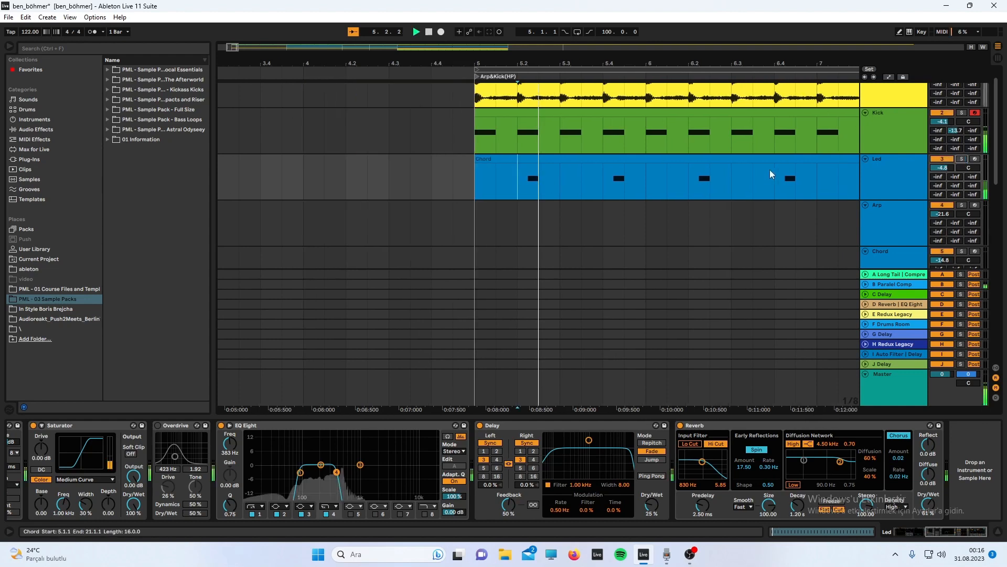
Examine the Kick track's Auto Filter and the automation of its frequency across the arrangement, and hide the automation again
{"action": "scroll", "coordinate": [735, 181], "scroll_direction": "down", "scroll_amount": 2}
{"action": "left_click", "coordinate": [895, 145]}
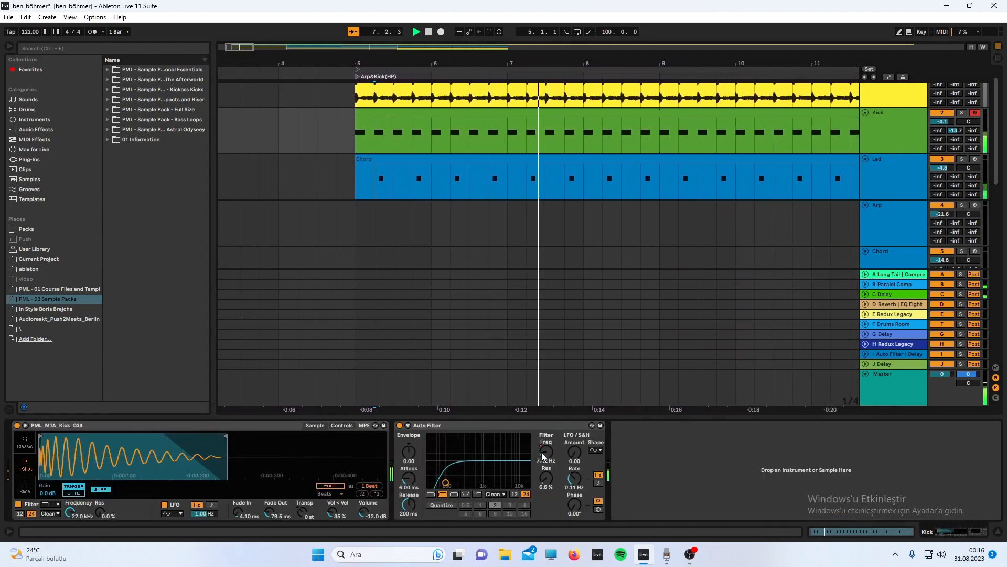
{"action": "scroll", "coordinate": [584, 238], "scroll_direction": "down", "scroll_amount": 7}
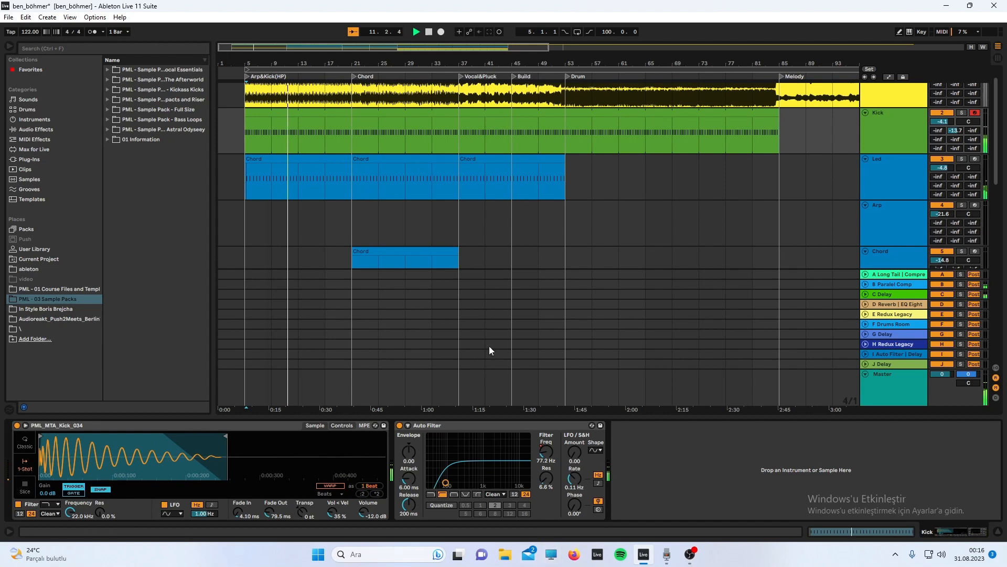
{"action": "right_click", "coordinate": [548, 459]}
{"action": "left_click", "coordinate": [549, 459]}
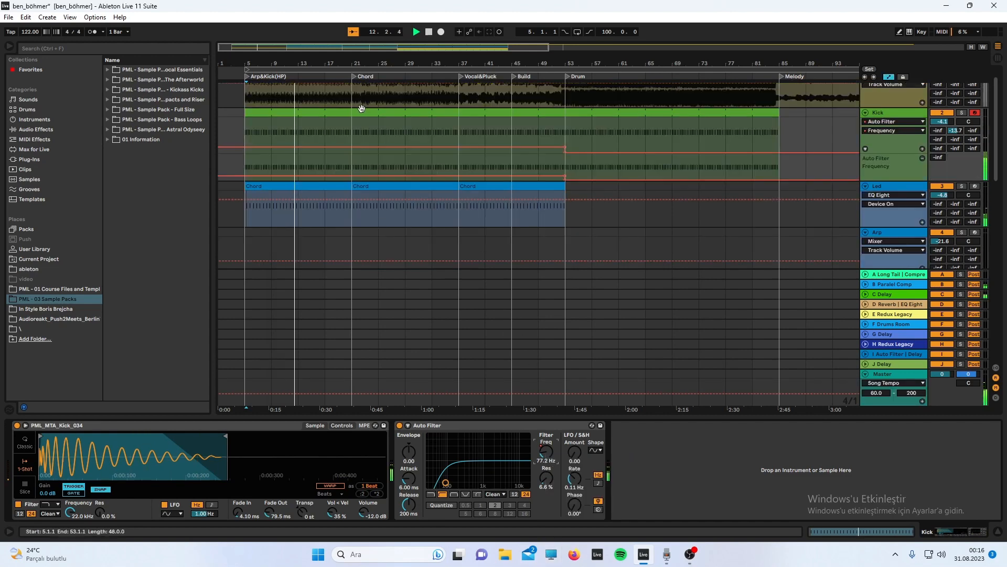
{"action": "left_click", "coordinate": [894, 78]}
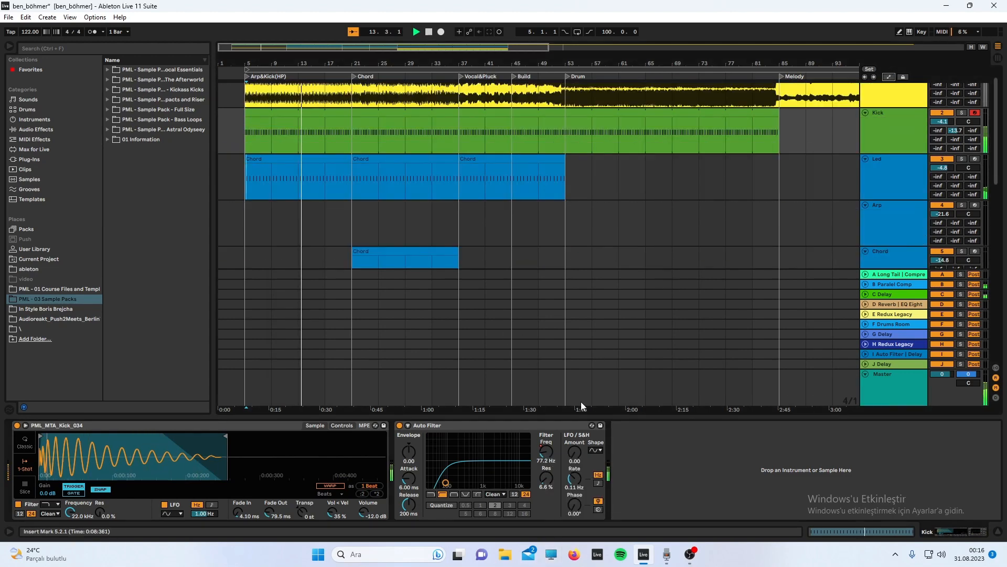
Play from bar 21 at the Chord section with the upper of the two Chord tracks starting there soloed
{"action": "left_click_drag", "start_coordinate": [588, 417], "coordinate": [586, 467]}
{"action": "scroll", "coordinate": [345, 236], "scroll_direction": "down", "scroll_amount": 3}
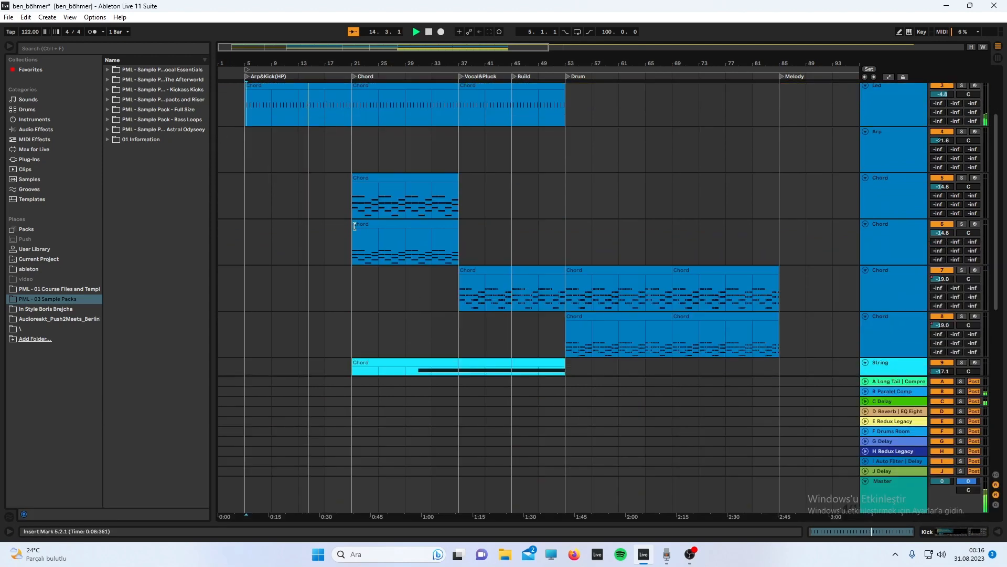
{"action": "left_click", "coordinate": [357, 257]}
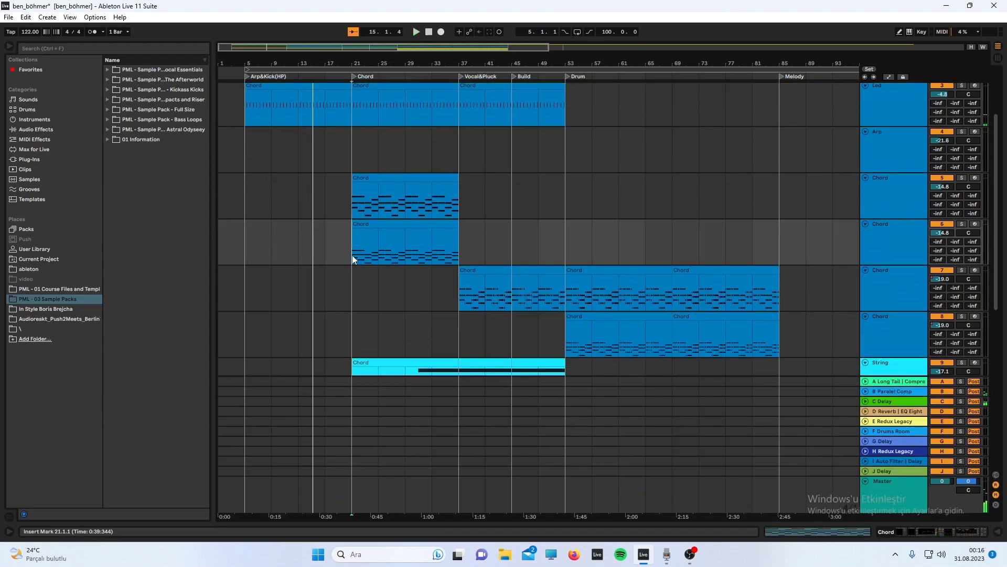
{"action": "scroll", "coordinate": [382, 204], "scroll_direction": "up", "scroll_amount": 3, "text": "ctrl"}
{"action": "key", "text": "space"}
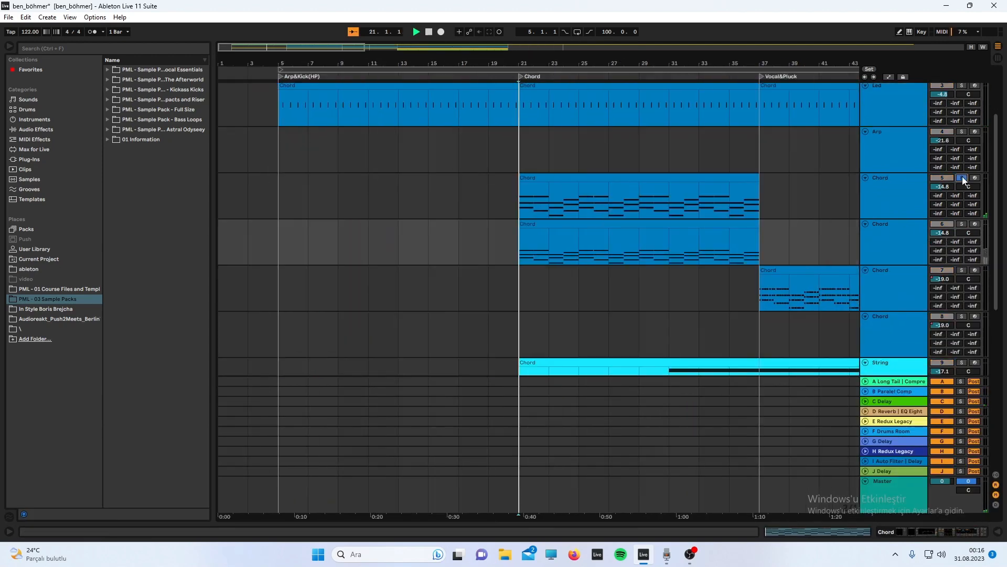
{"action": "left_click", "coordinate": [962, 178]}
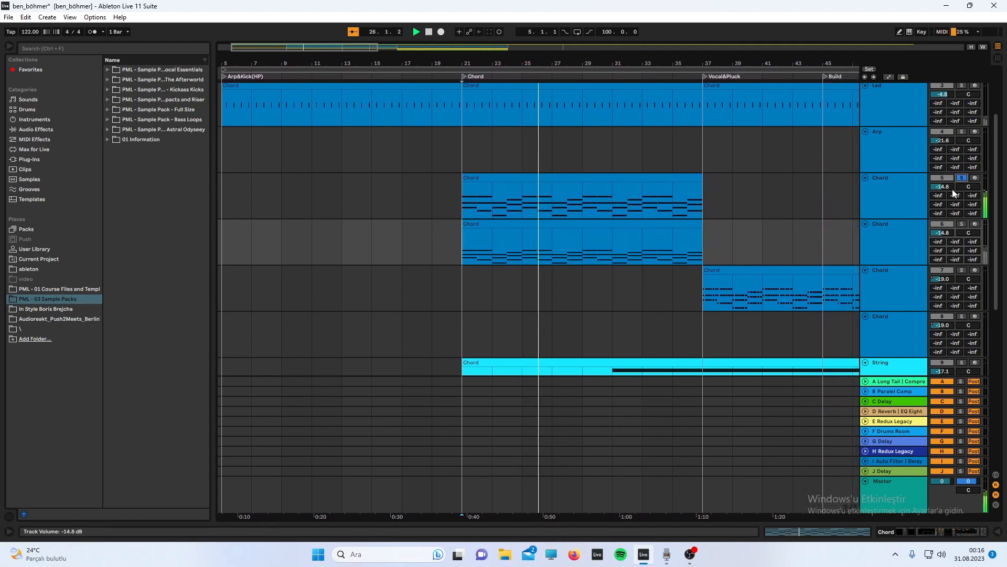
Open Serum on the soloed Chord track and browse OSC A's Analog wavetables, keeping Mellow But Instable
{"action": "left_click", "coordinate": [910, 194]}
{"action": "double_click", "coordinate": [908, 190]}
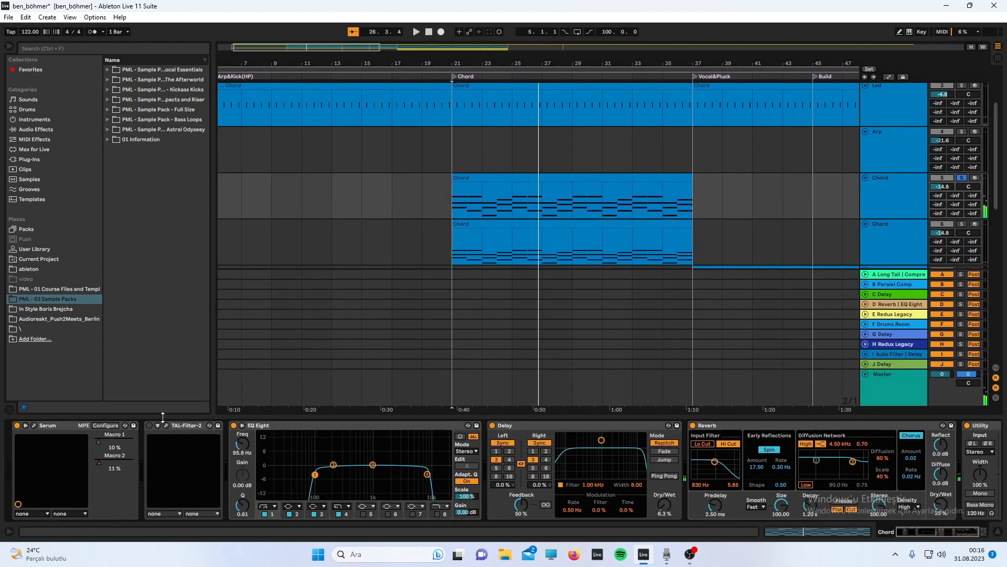
{"action": "left_click", "coordinate": [35, 425]}
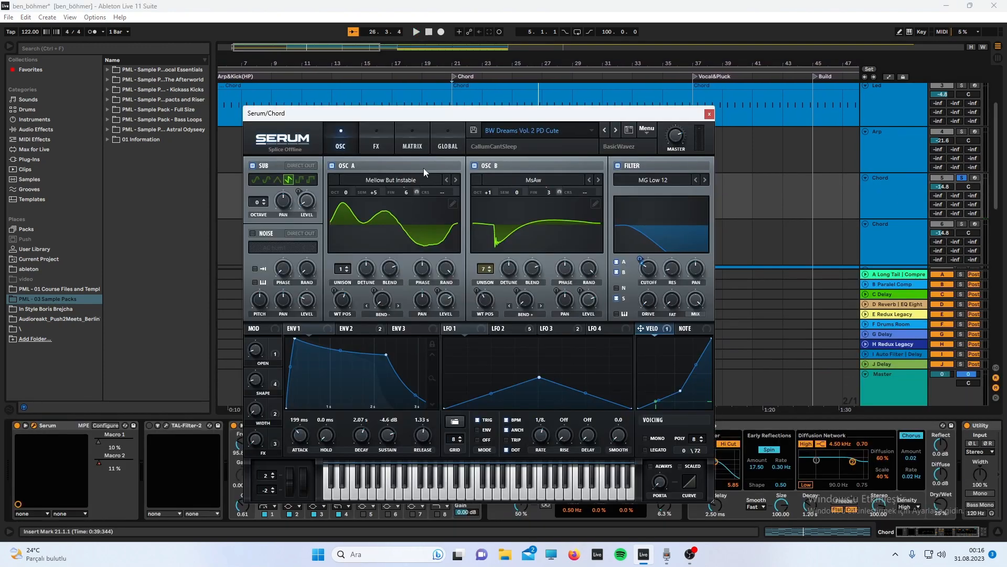
{"action": "left_click", "coordinate": [398, 181]}
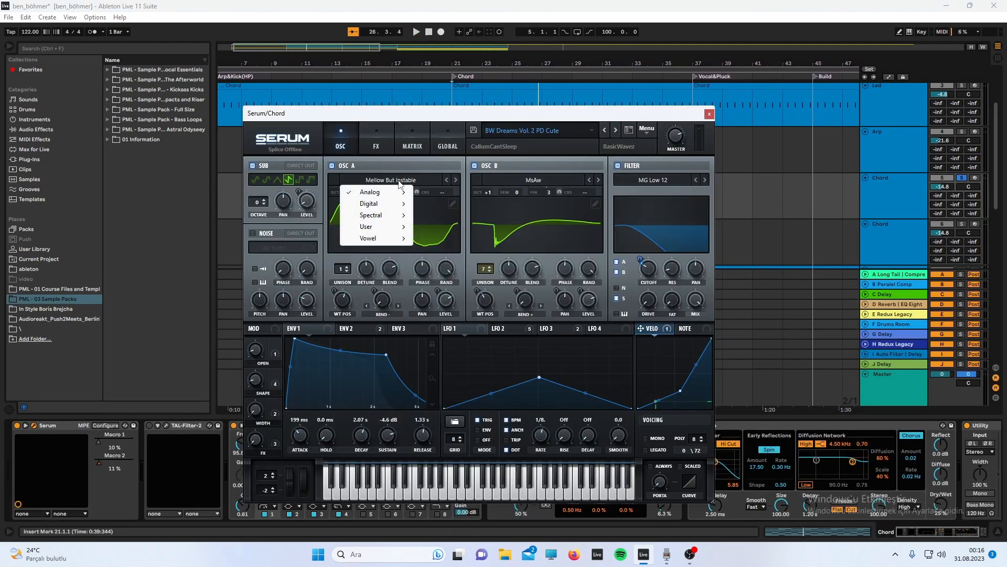
{"action": "mouse_move", "coordinate": [401, 193]}
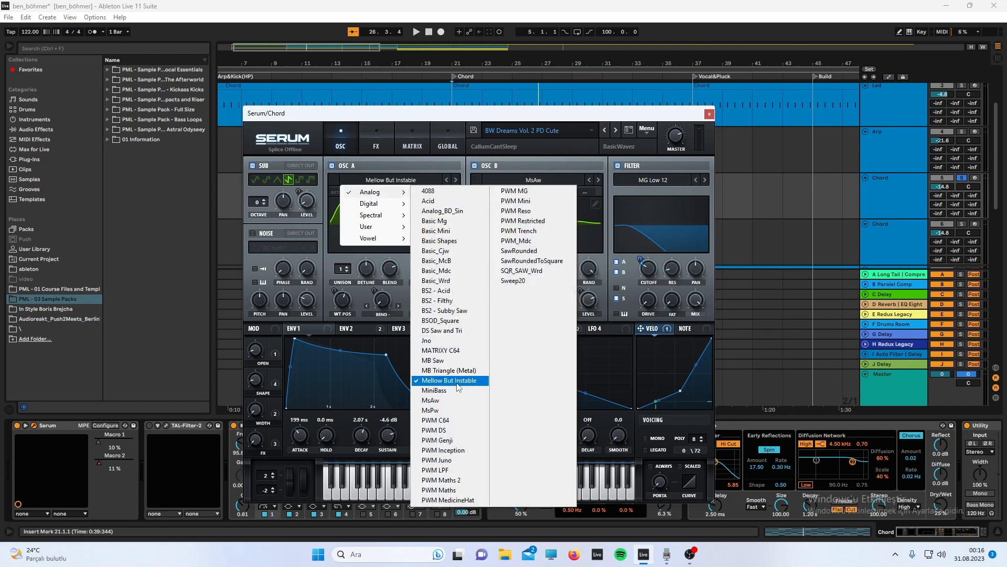
{"action": "left_click", "coordinate": [604, 237]}
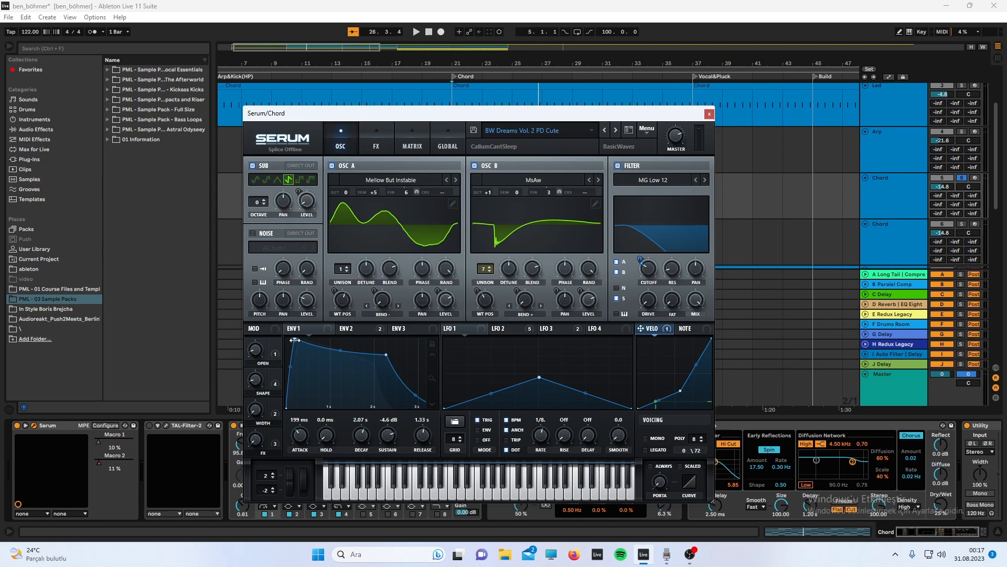
Compare a 0 ms attack on Serum's Env 1 with the original 199 ms while playing the chords from bar 21
{"action": "left_click_drag", "start_coordinate": [302, 439], "coordinate": [283, 565]}
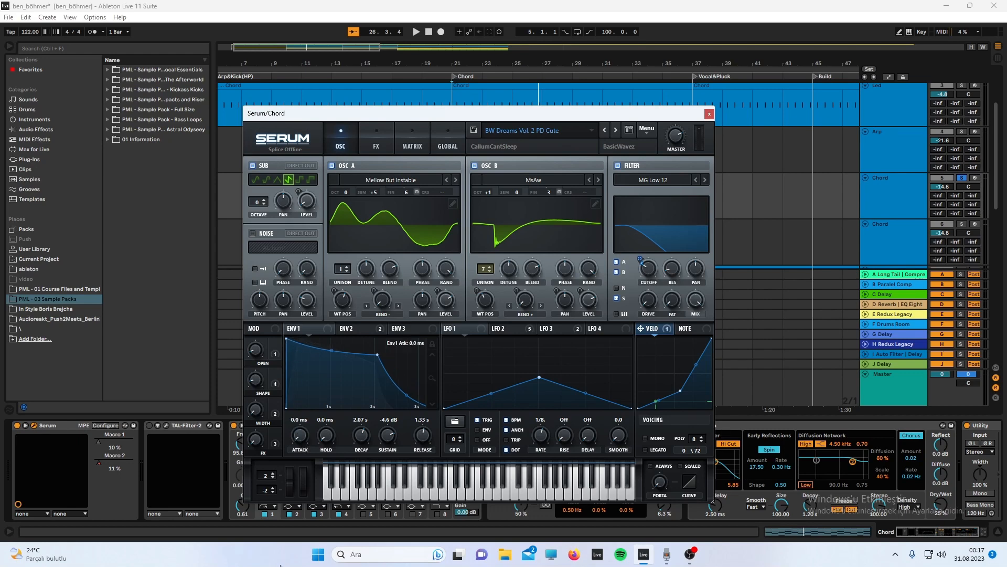
{"action": "key", "text": "space"}
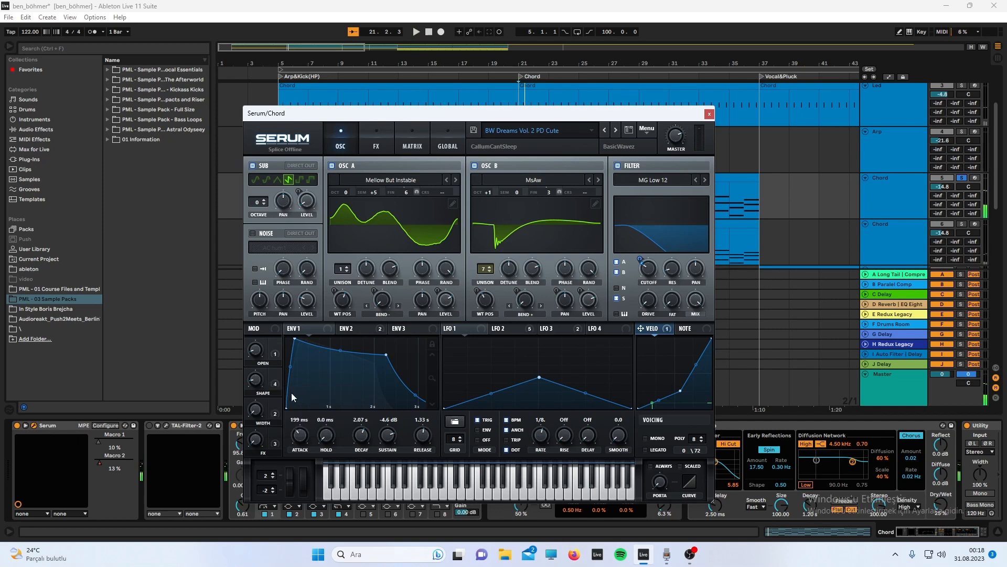
{"action": "key", "text": "space"}
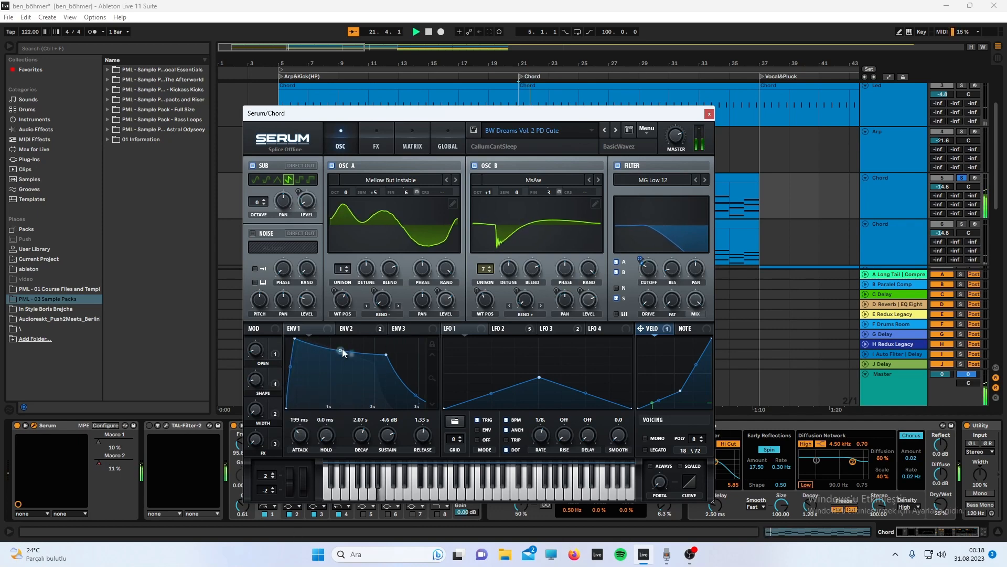
{"action": "key", "text": "space"}
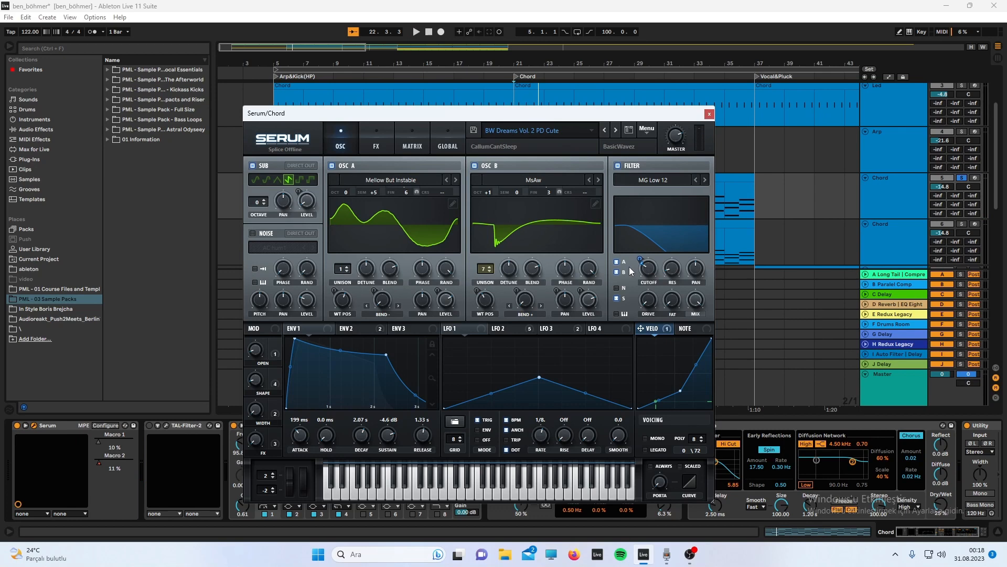
{"action": "key", "text": "space"}
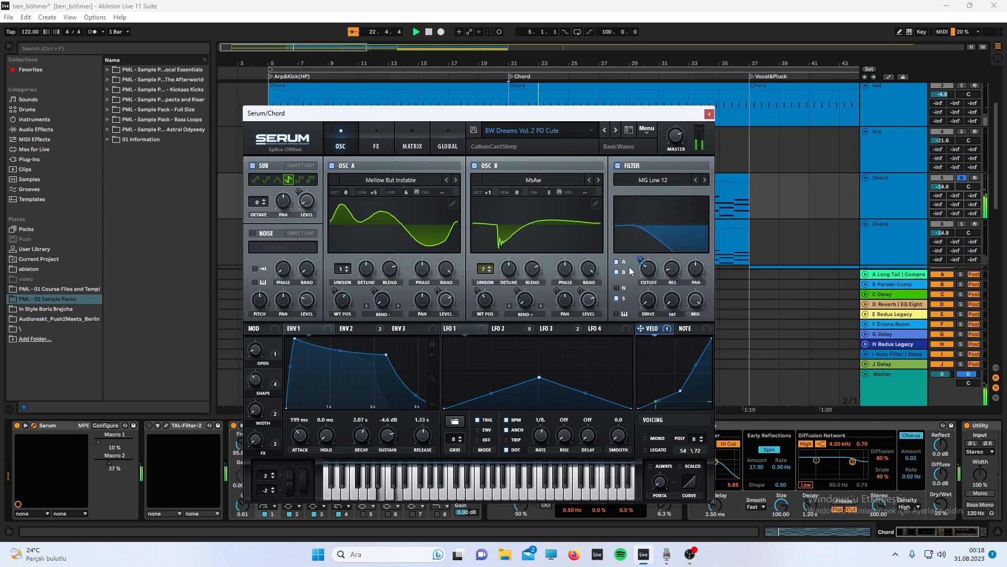
{"action": "key", "text": "space"}
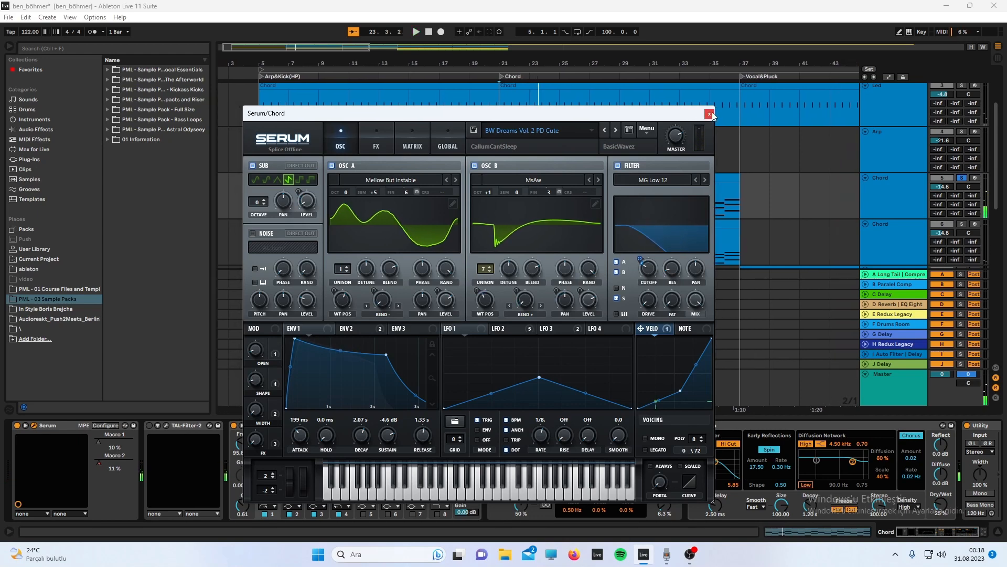
{"action": "left_click", "coordinate": [710, 114]}
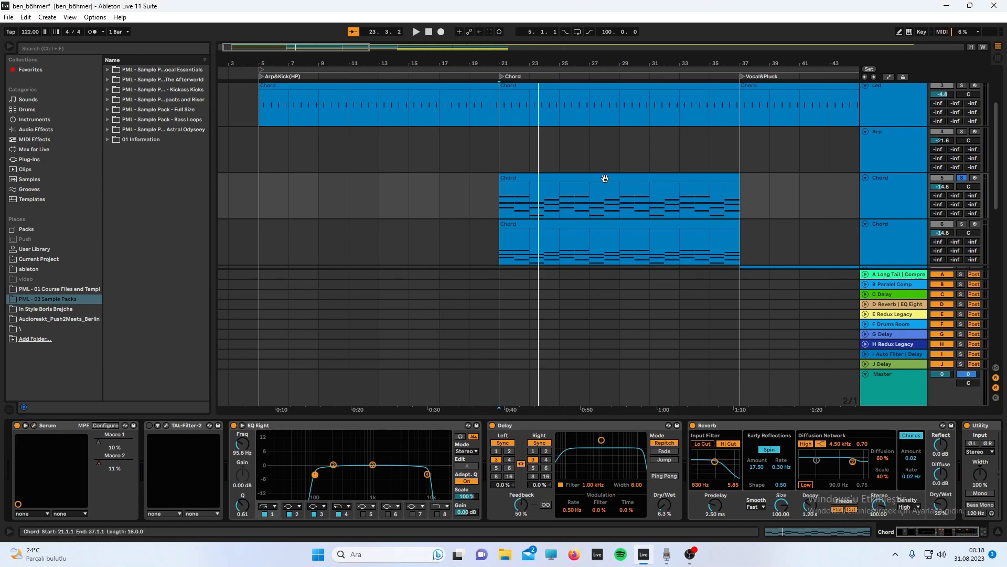
{"action": "left_click", "coordinate": [644, 560]}
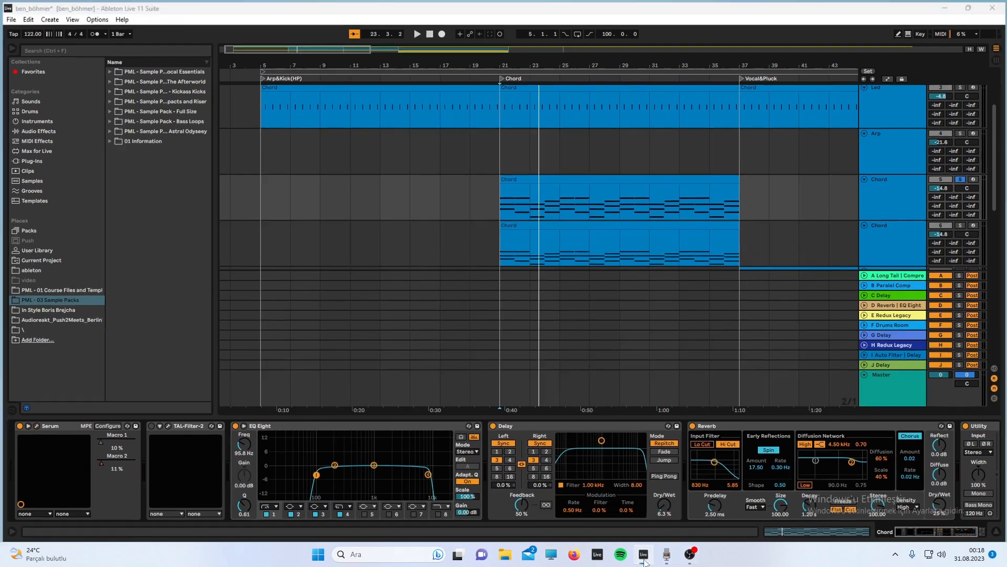
{"action": "left_click", "coordinate": [644, 555]}
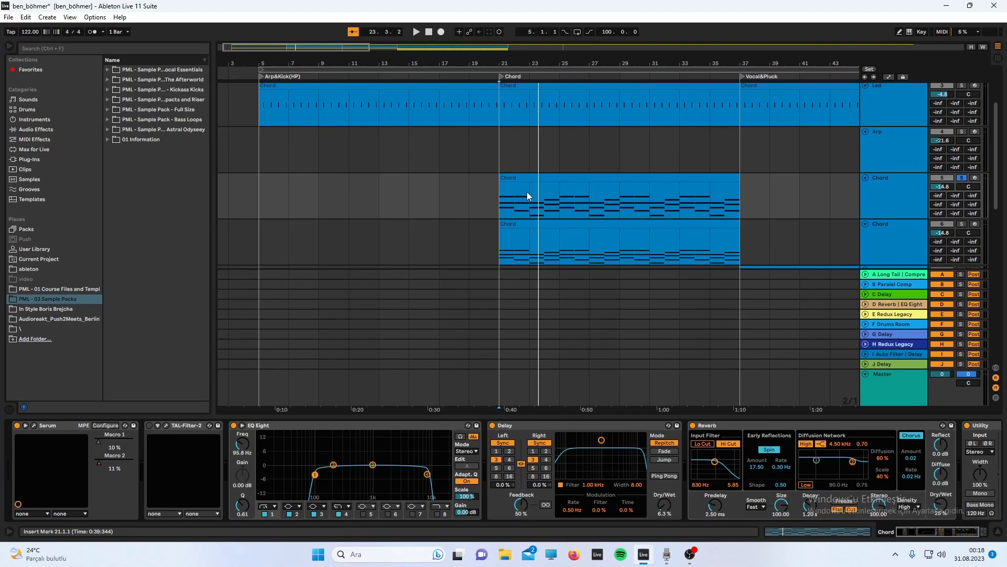
{"action": "left_click", "coordinate": [34, 426]}
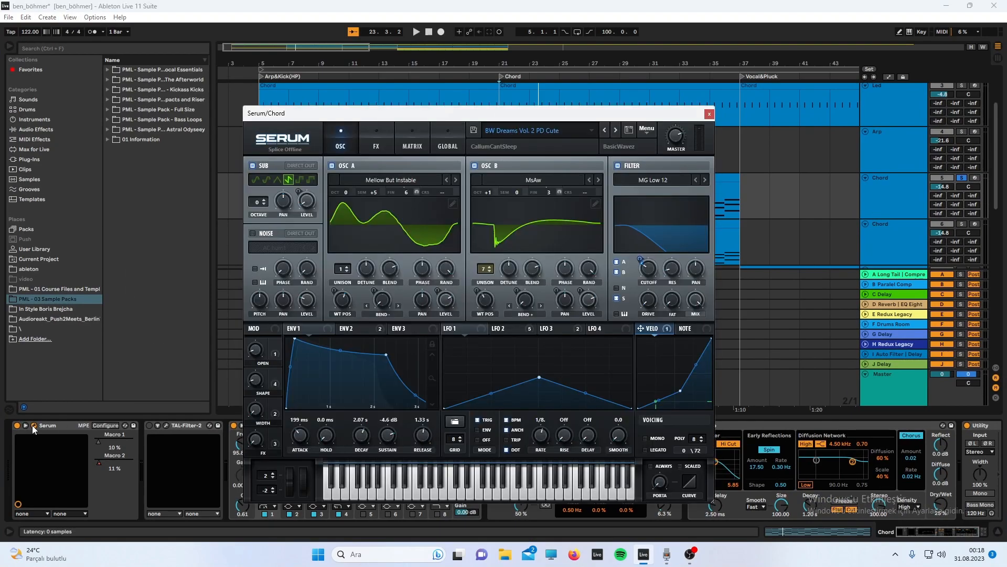
View OSC A's wavetable categories without changing the wavetable, and show LFO 2 to examine the modulation of OSC A's level
{"action": "left_click", "coordinate": [387, 190]}
{"action": "mouse_move", "coordinate": [379, 194]}
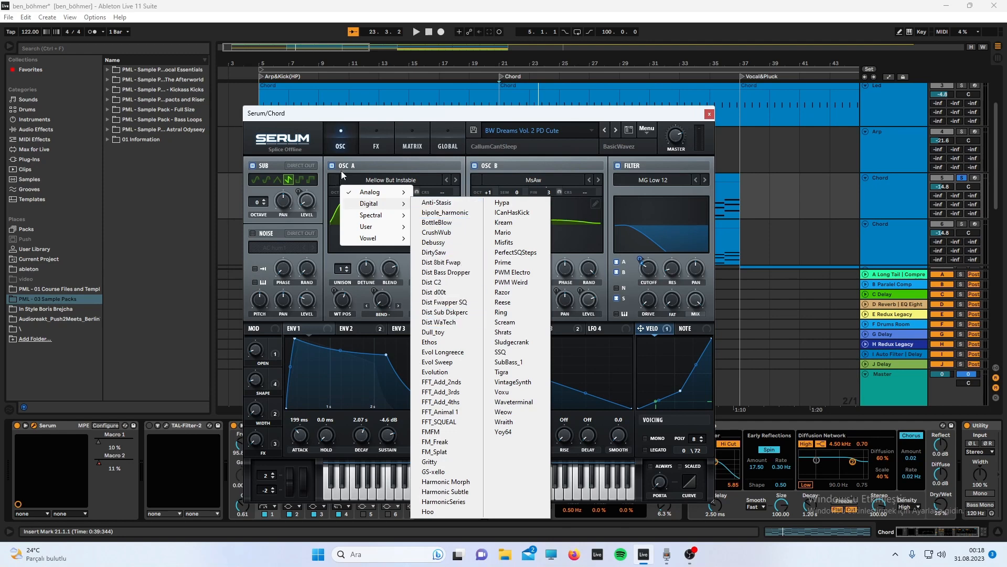
{"action": "left_click", "coordinate": [341, 270]}
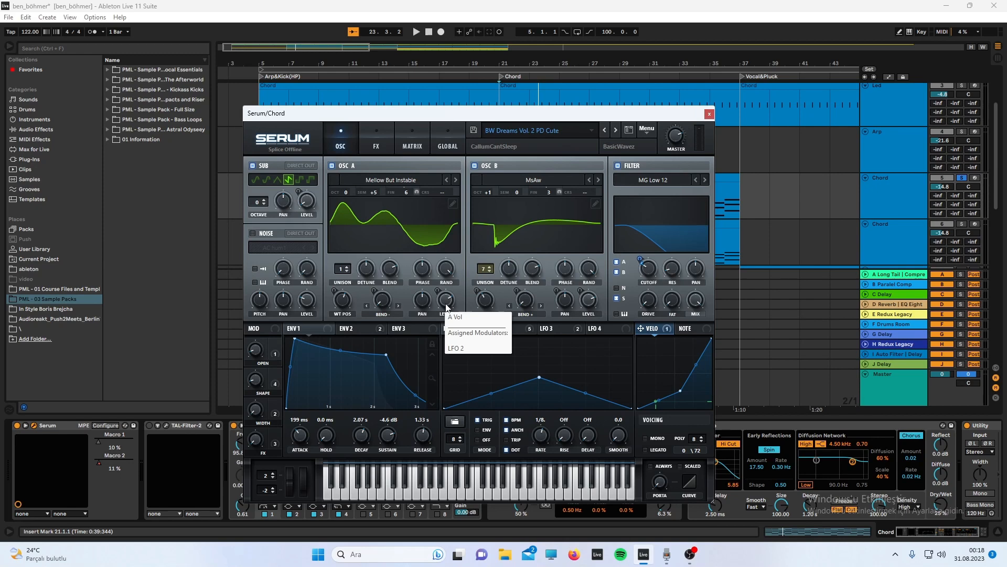
{"action": "left_click", "coordinate": [499, 330]}
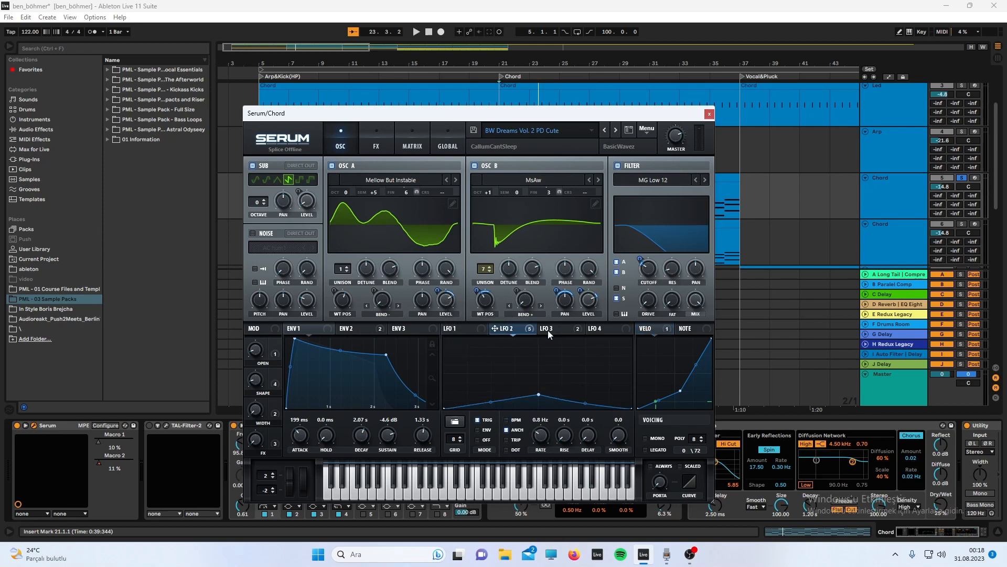
Close Serum after viewing LFO 1, and compare the device chains of the Chord tracks, ending on the soloed one
{"action": "left_click", "coordinate": [455, 331]}
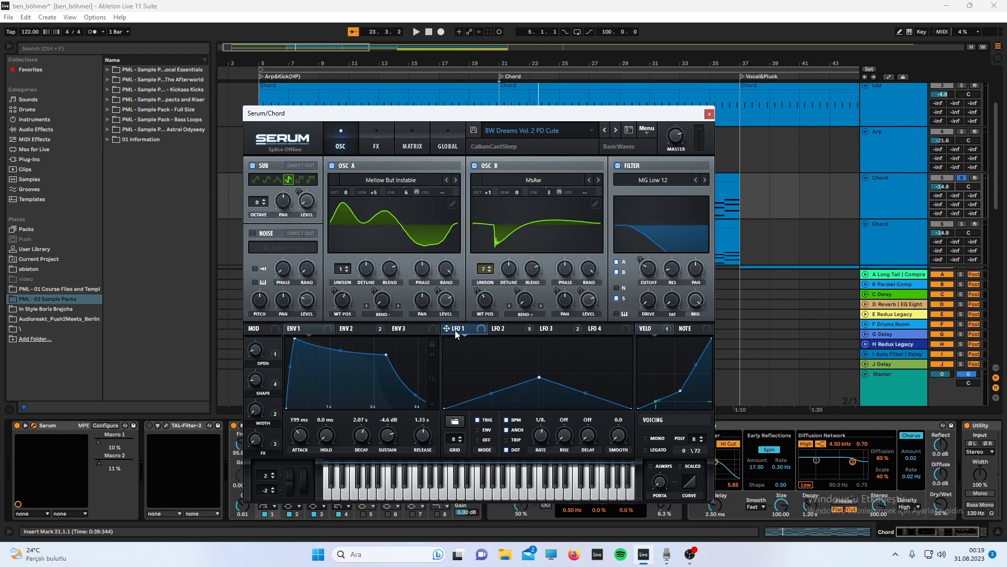
{"action": "left_click", "coordinate": [709, 114]}
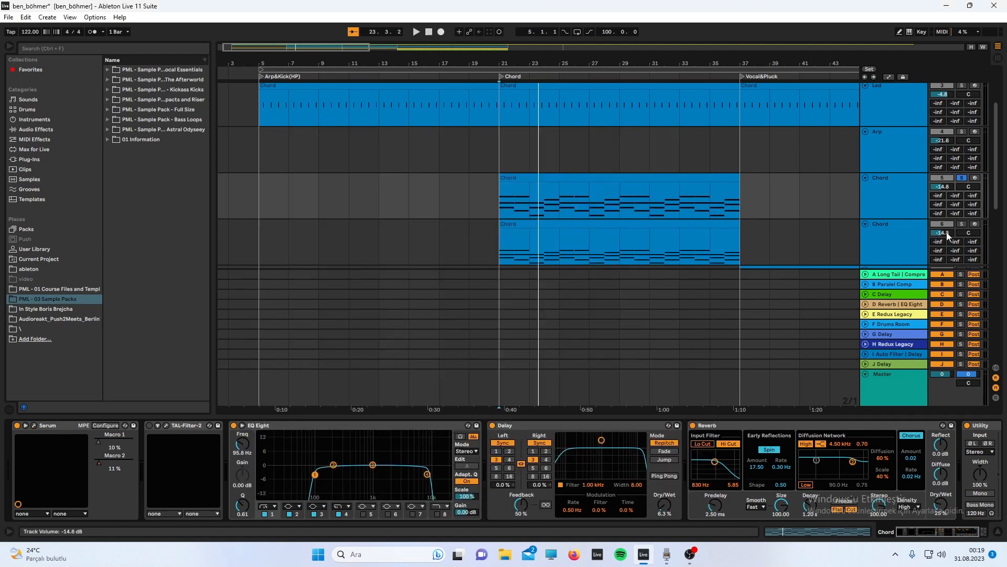
{"action": "scroll", "coordinate": [958, 225], "scroll_direction": "down", "scroll_amount": 3}
{"action": "left_click", "coordinate": [898, 186]}
{"action": "left_click", "coordinate": [879, 225]}
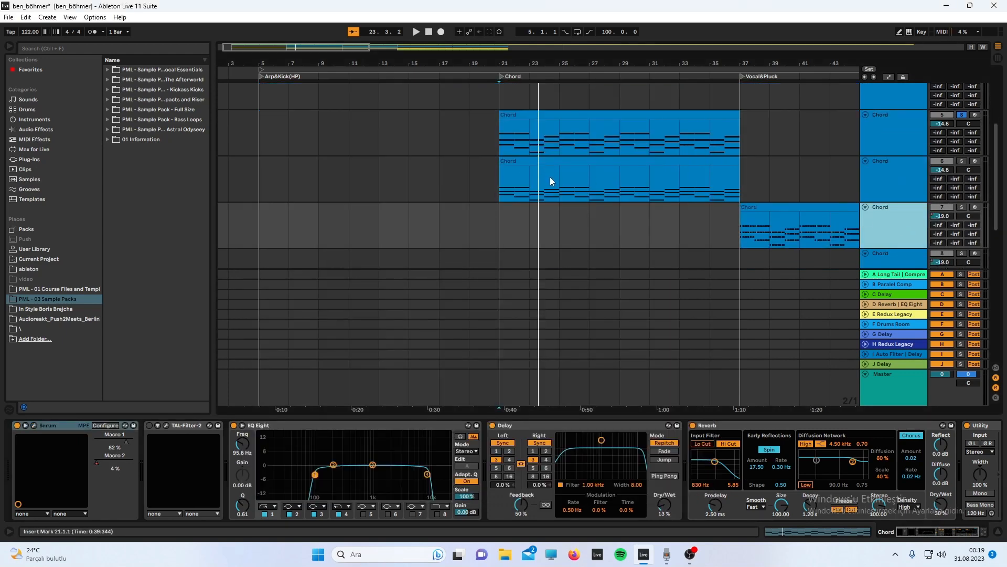
{"action": "left_click", "coordinate": [878, 177]}
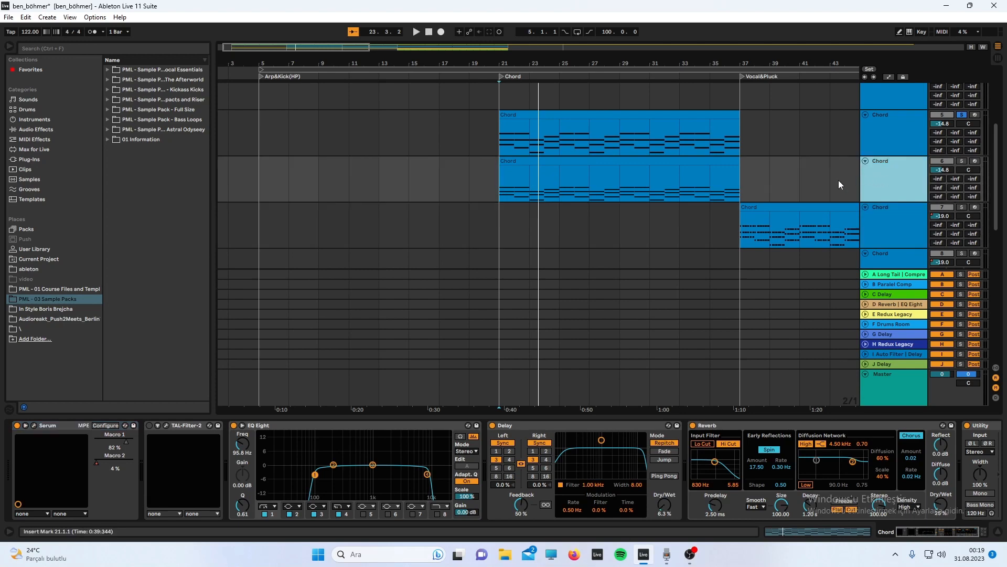
{"action": "left_click", "coordinate": [906, 126]}
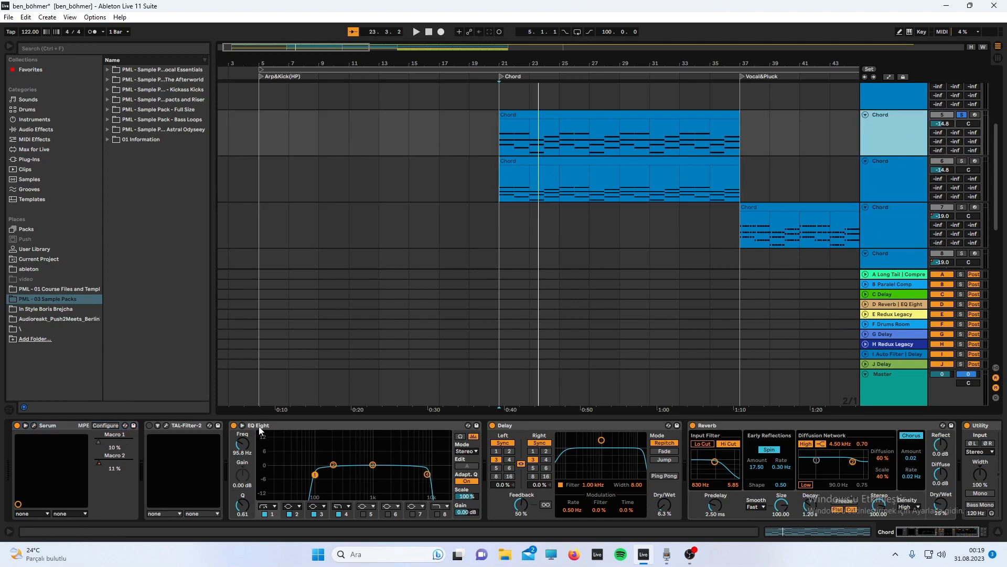
Examine the soloed Chord track's effects chain from EQ Eight through Delay and Reverb to Utility
{"action": "scroll", "coordinate": [324, 429], "scroll_direction": "right", "scroll_amount": 3}
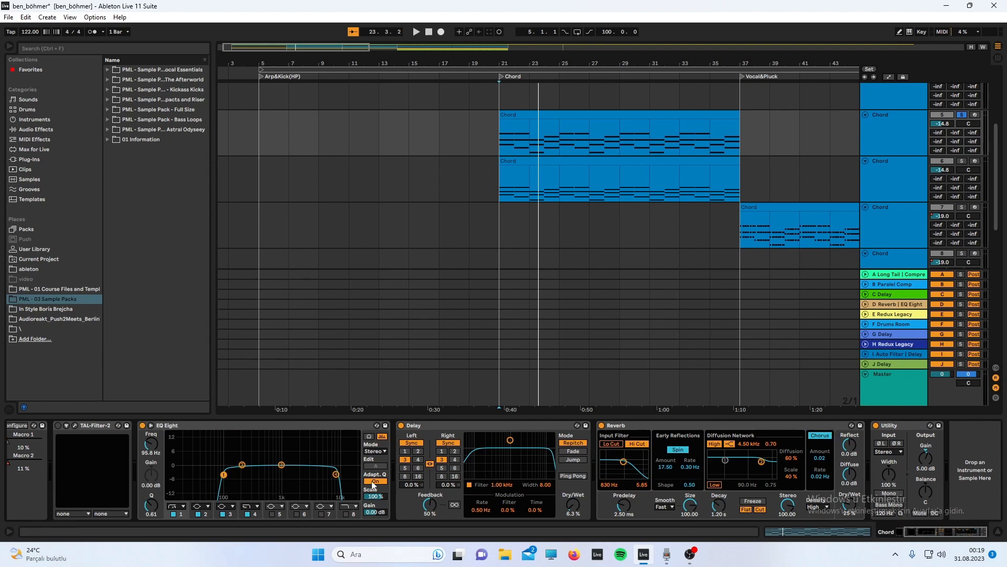
{"action": "scroll", "coordinate": [813, 477], "scroll_direction": "left", "scroll_amount": 3}
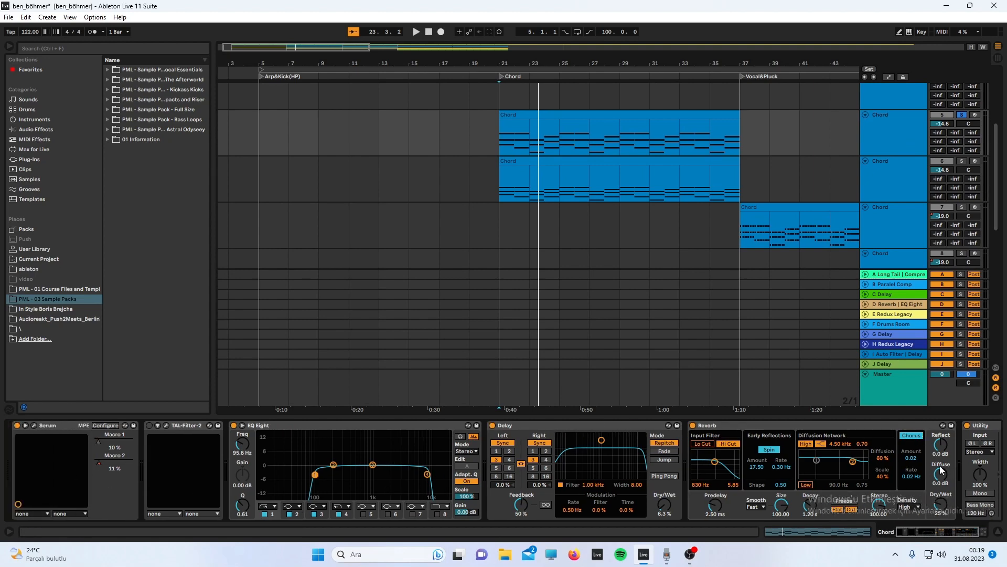
{"action": "scroll", "coordinate": [932, 460], "scroll_direction": "right", "scroll_amount": 3}
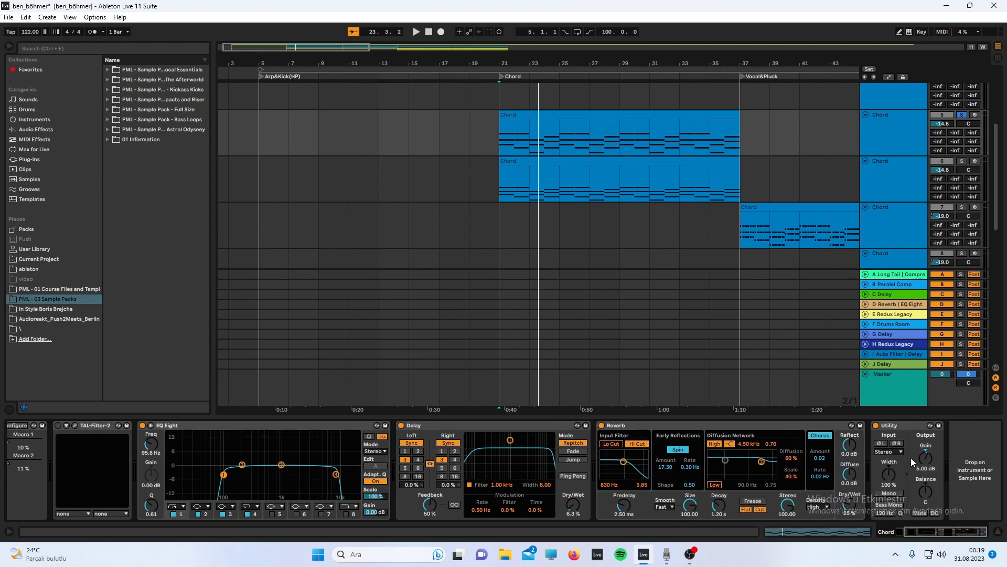
{"action": "scroll", "coordinate": [444, 324], "scroll_direction": "left", "scroll_amount": 2}
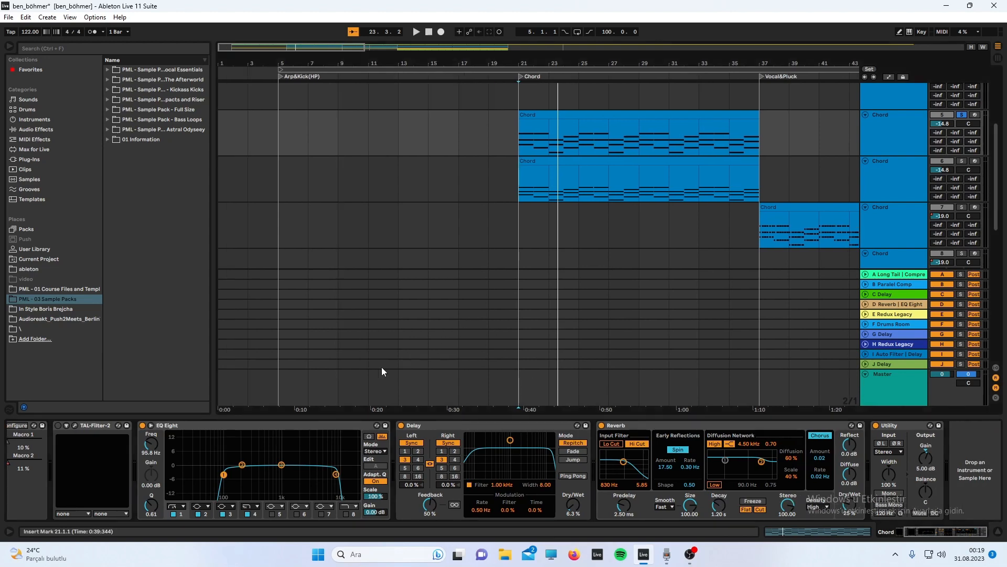
{"action": "scroll", "coordinate": [14, 457], "scroll_direction": "left", "scroll_amount": 2}
{"action": "scroll", "coordinate": [15, 457], "scroll_direction": "left", "scroll_amount": 2}
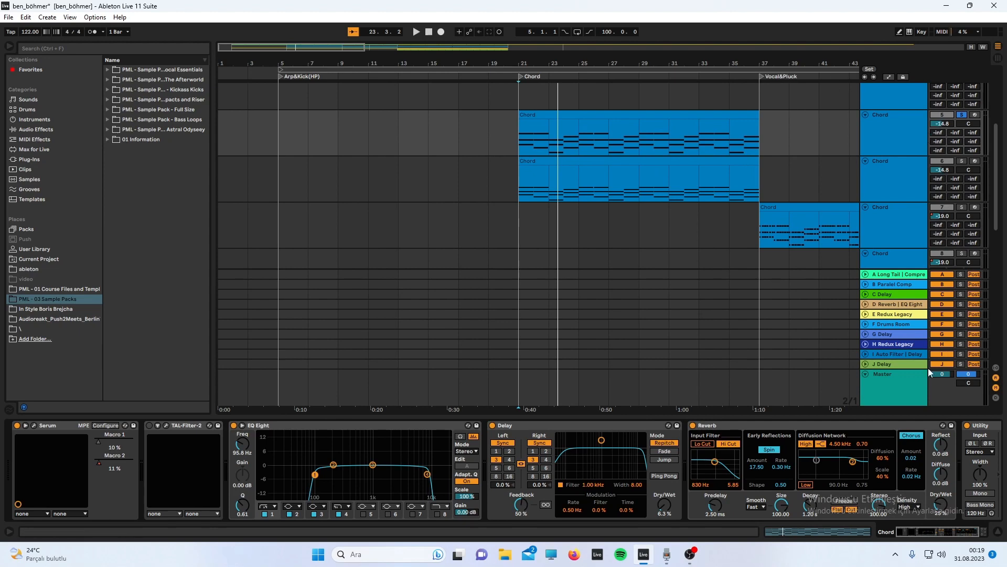
{"action": "scroll", "coordinate": [915, 452], "scroll_direction": "right", "scroll_amount": 3}
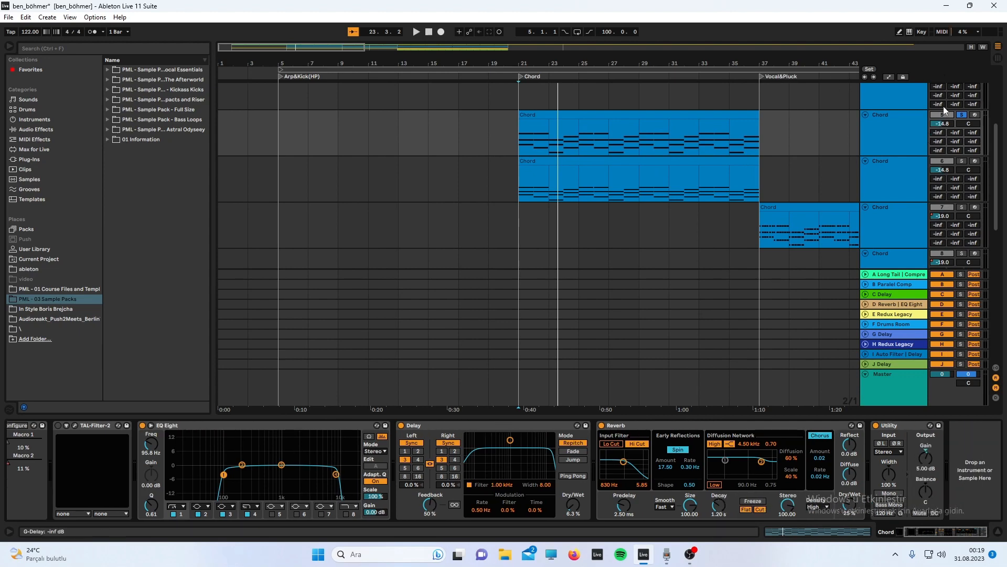
{"action": "scroll", "coordinate": [29, 499], "scroll_direction": "left", "scroll_amount": 3}
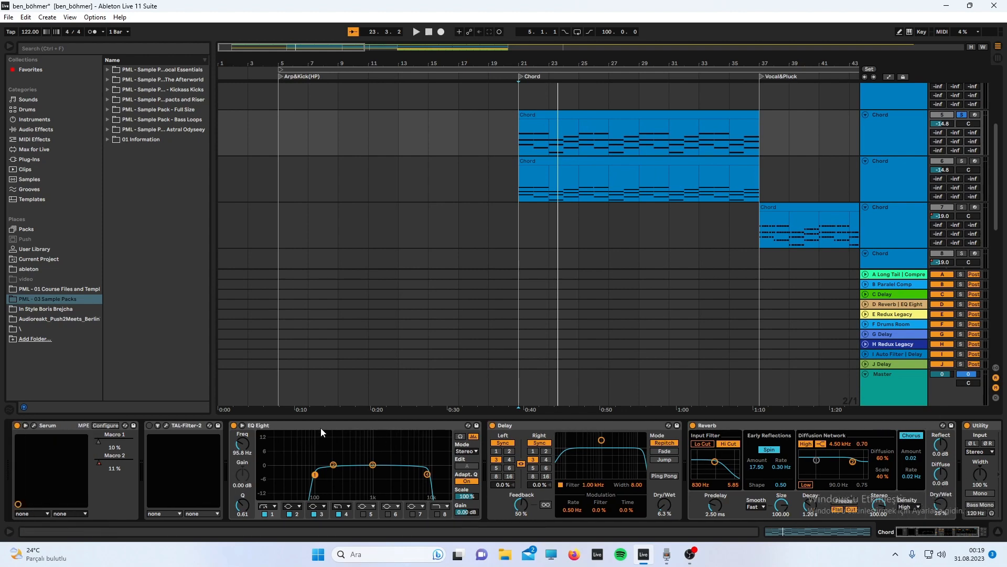
Reopen Serum on the soloed Chord track, examine what Macro 2 (Shape) modulates, and undo a trial change to OSC A's bend
{"action": "left_click", "coordinate": [35, 425]}
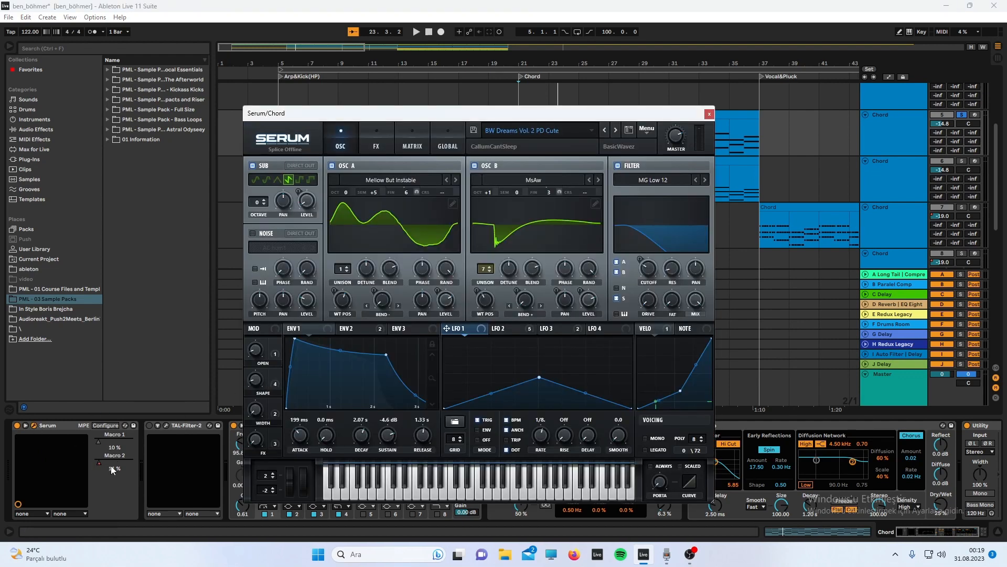
{"action": "left_click_drag", "start_coordinate": [107, 467], "coordinate": [107, 430]}
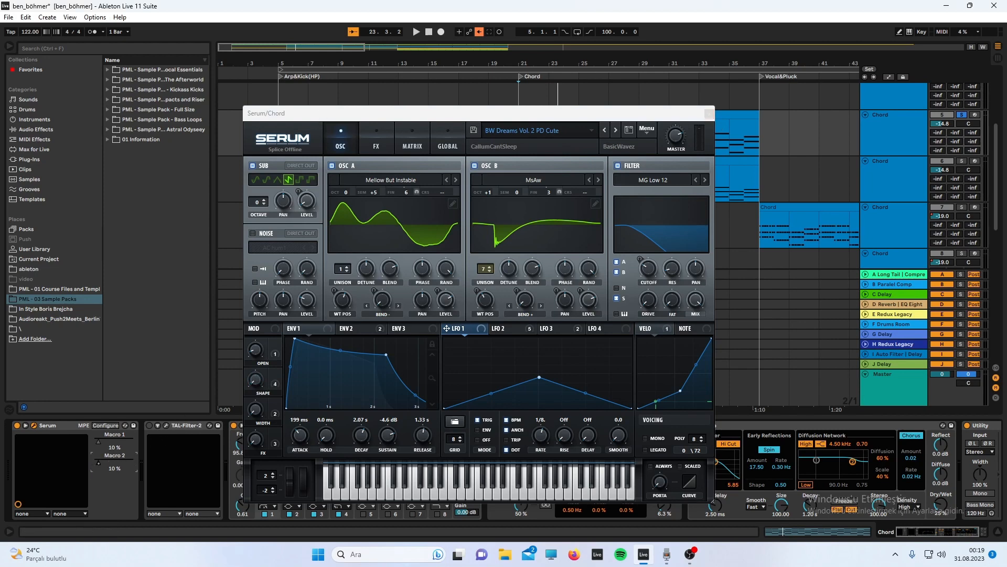
{"action": "left_click_drag", "start_coordinate": [99, 460], "coordinate": [100, 459]}
{"action": "left_click", "coordinate": [277, 383]}
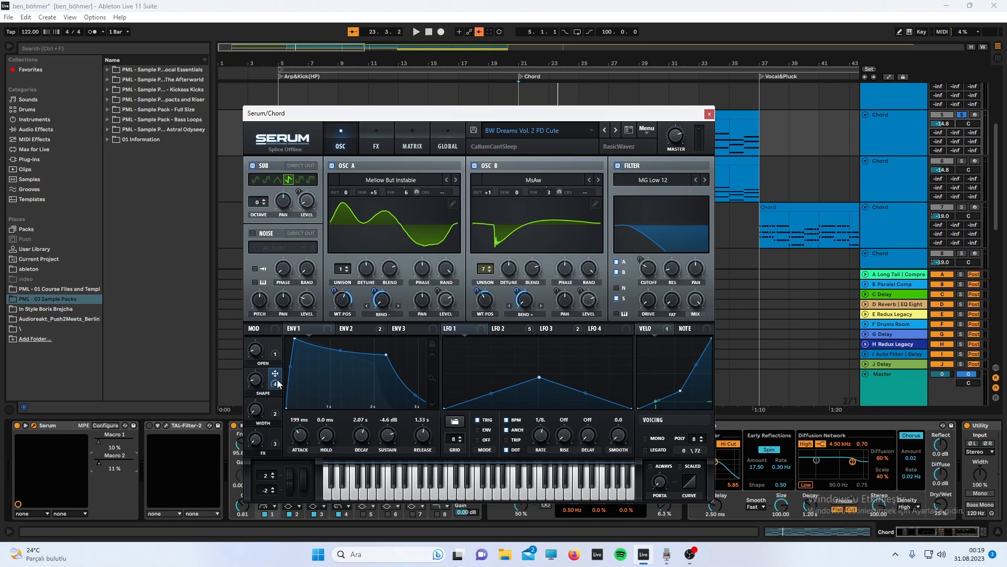
{"action": "left_click_drag", "start_coordinate": [386, 301], "coordinate": [354, 258]}
{"action": "key", "text": "ctrl+z"}
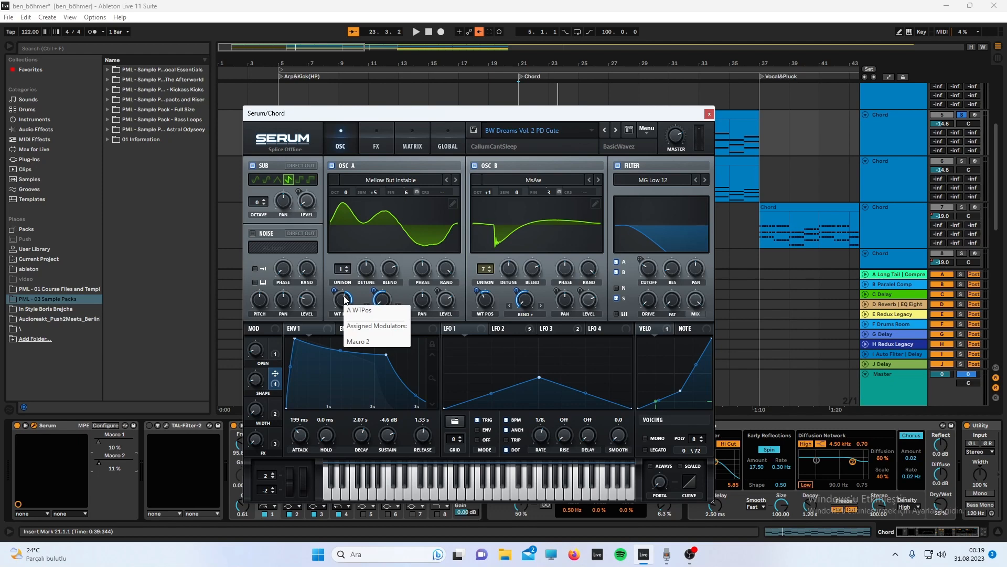
Show OSC A's wavetable in 3D, sweep its WT Pos through the frames, and undo the sweep
{"action": "right_click", "coordinate": [343, 299]}
{"action": "left_click", "coordinate": [350, 227]}
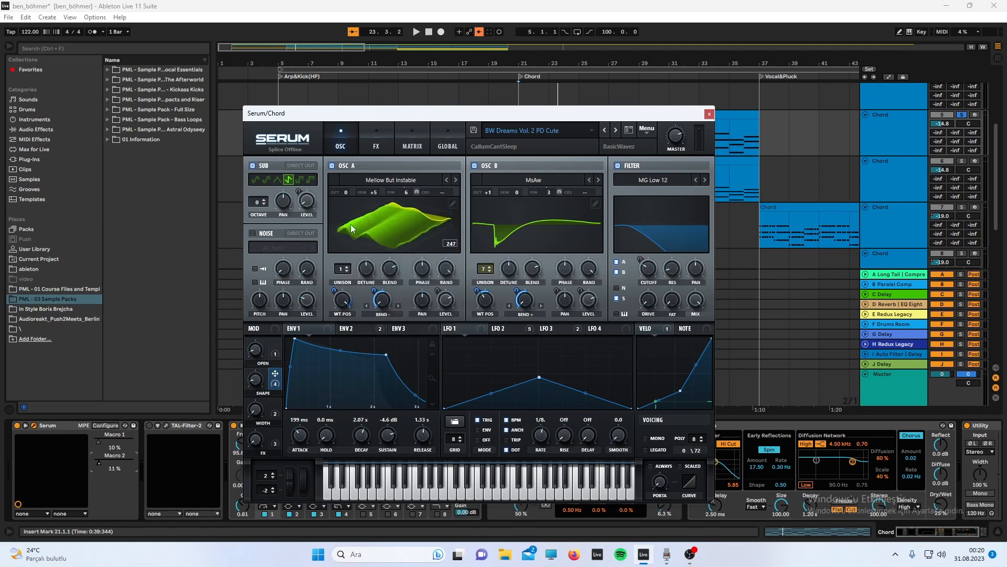
{"action": "left_click_drag", "start_coordinate": [342, 307], "coordinate": [332, 395]}
{"action": "left_click_drag", "start_coordinate": [336, 358], "coordinate": [367, 232]}
{"action": "key", "text": "ctrl+z"}
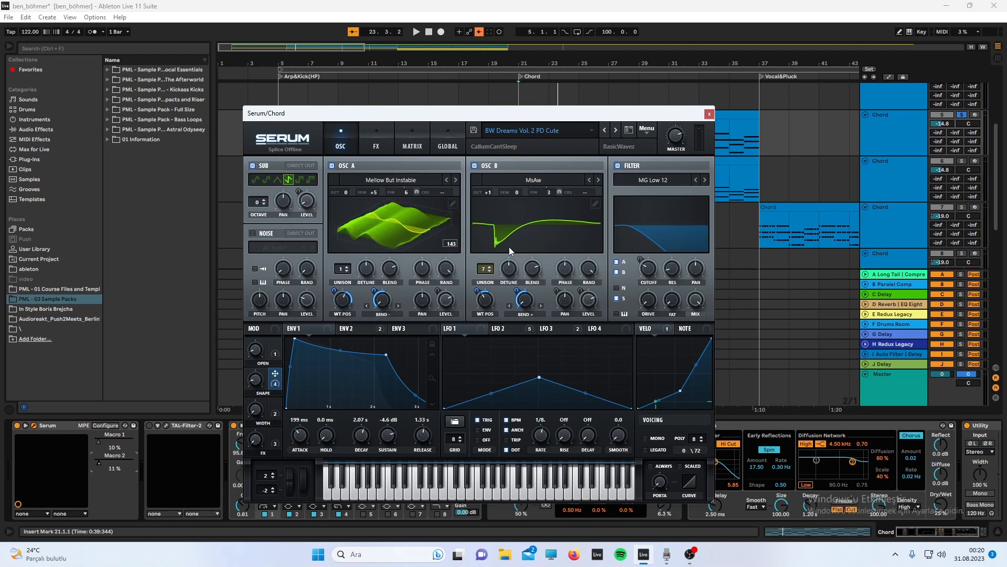
Show OSC B's wavetable in 3D, try moving its WT Pos, undo the change, and close Serum
{"action": "left_click", "coordinate": [510, 251]}
{"action": "mouse_move", "coordinate": [480, 318]}
{"action": "left_mouse_down"}
{"action": "mouse_move", "coordinate": [502, 249]}
{"action": "mouse_move", "coordinate": [475, 323]}
{"action": "left_mouse_up"}
{"action": "key", "text": "ctrl+z"}
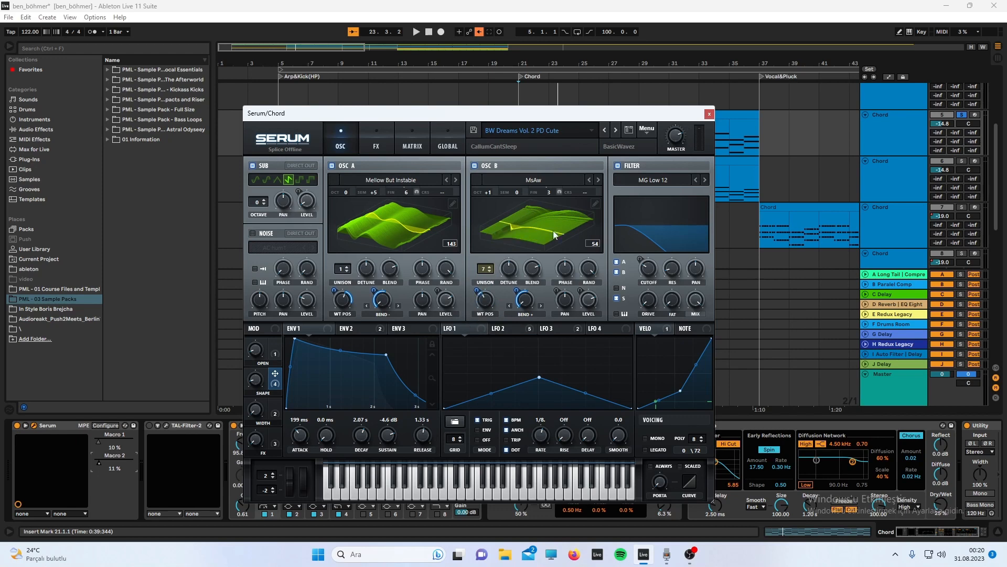
{"action": "left_click", "coordinate": [708, 114]}
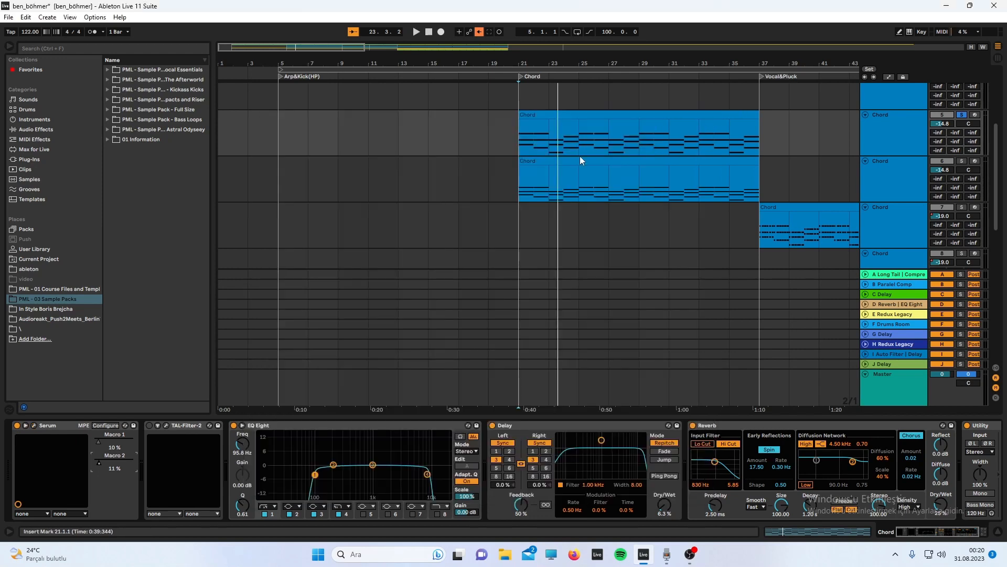
Play the soloed chords briefly from bar 21 and open the upper Chord clip in the piano roll
{"action": "key", "text": "space"}
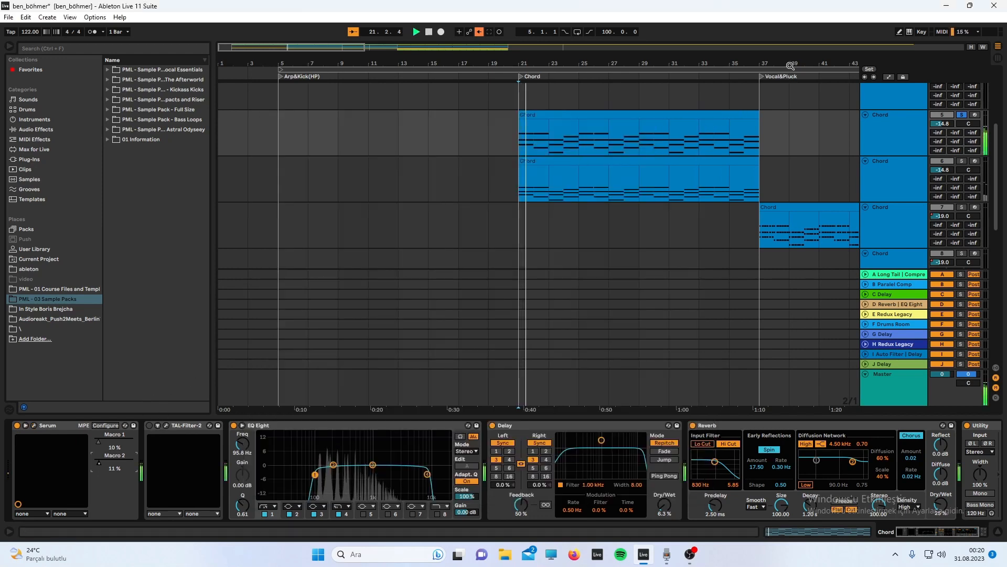
{"action": "key", "text": "space"}
{"action": "double_click", "coordinate": [577, 124]}
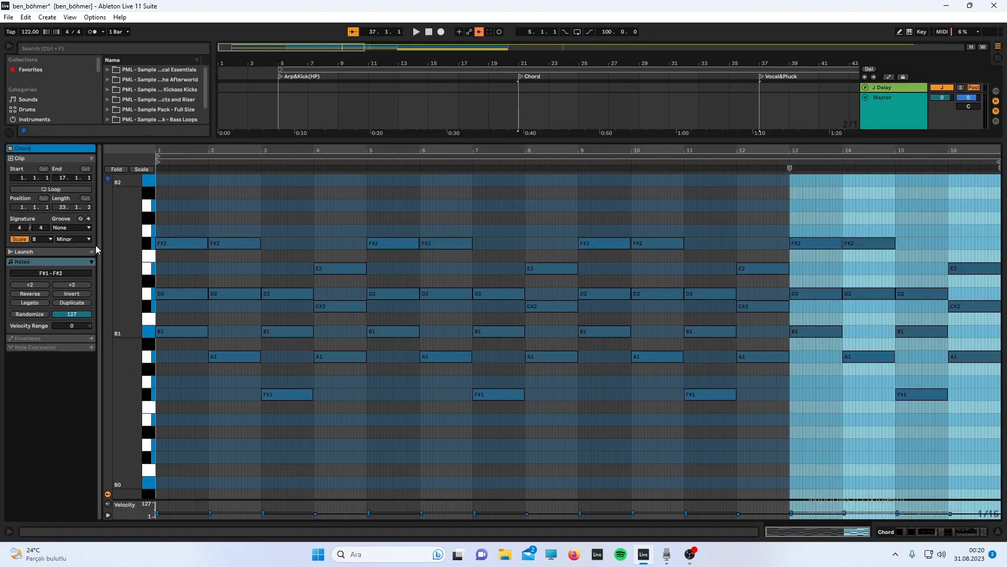
{"action": "left_click", "coordinate": [185, 349]}
{"action": "scroll", "coordinate": [185, 348], "scroll_direction": "up", "scroll_amount": 1}
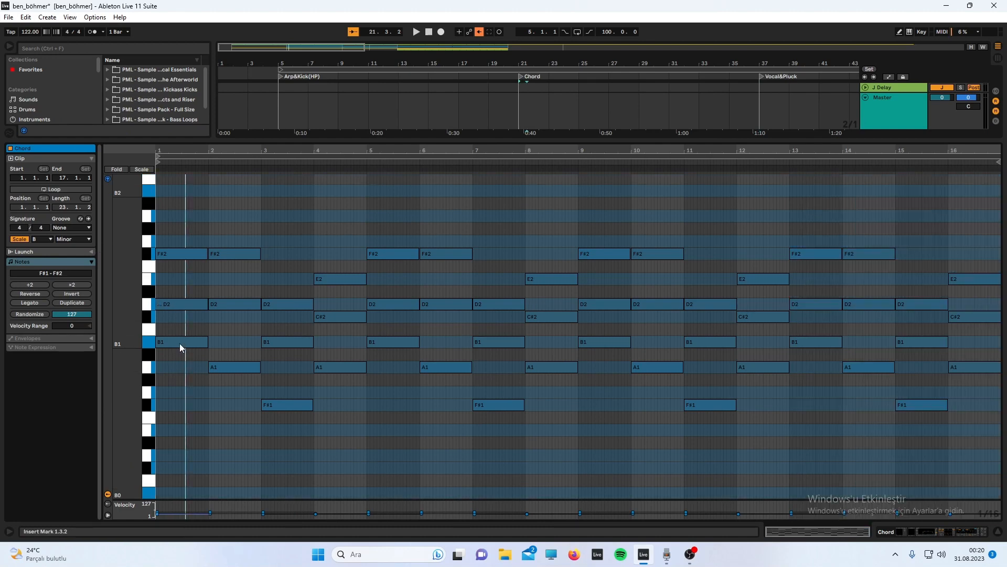
Audition the B1, D2 and F#2 pitches that make up the clip's first chord
{"action": "left_click", "coordinate": [148, 342]}
{"action": "left_click", "coordinate": [149, 305]}
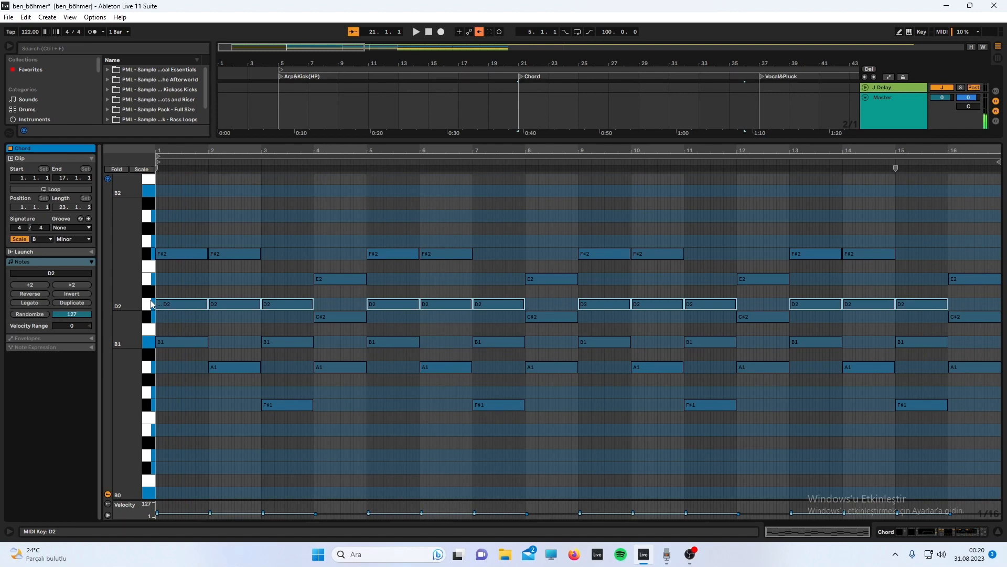
{"action": "left_click", "coordinate": [148, 254]}
{"action": "left_click_drag", "start_coordinate": [179, 193], "coordinate": [179, 397]}
{"action": "left_click", "coordinate": [179, 397]}
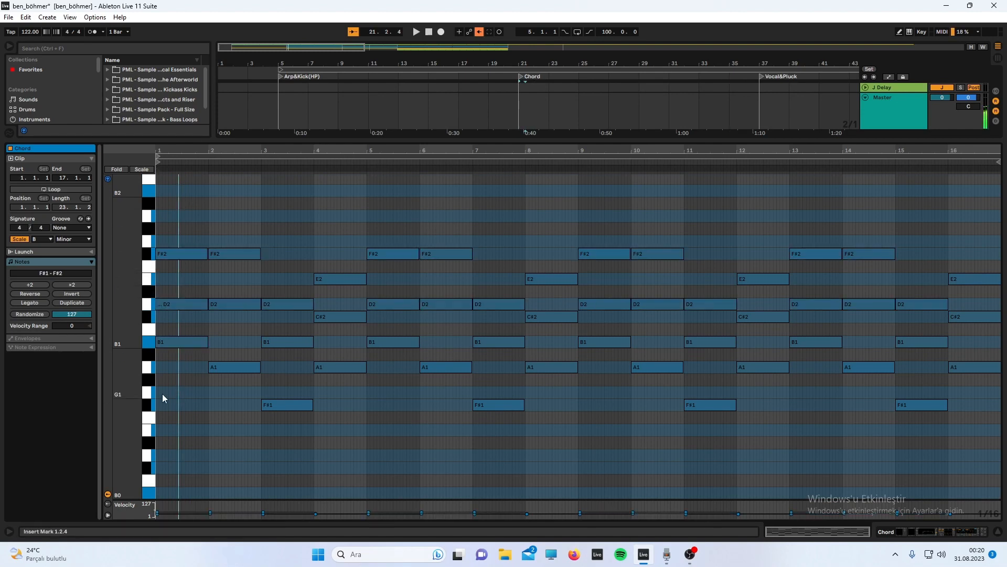
Audition the second chord's D2, F#2 and A1 notes, and raise its A1 by an octave to A2
{"action": "left_click", "coordinate": [227, 305]}
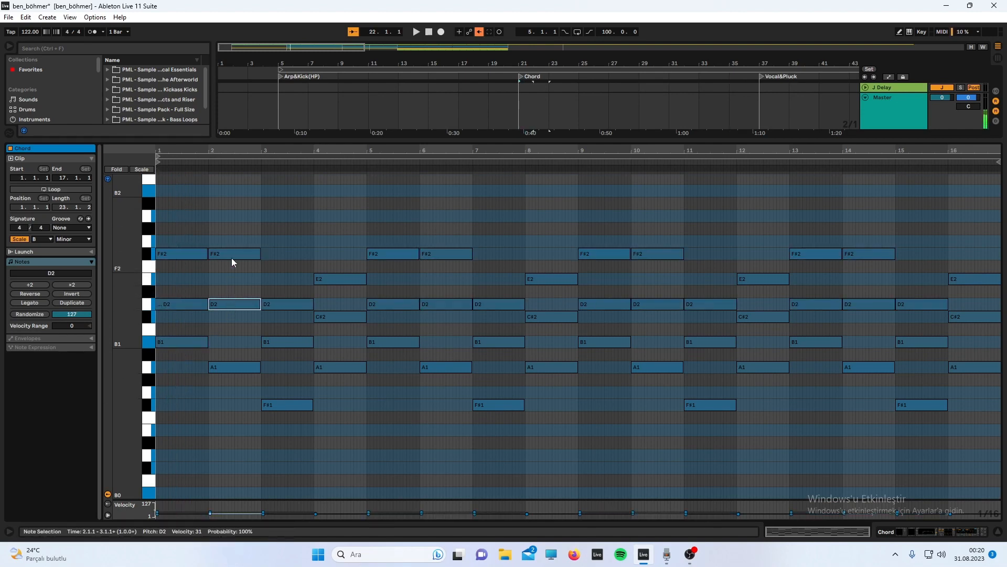
{"action": "left_click", "coordinate": [229, 254]}
{"action": "left_click", "coordinate": [214, 371]}
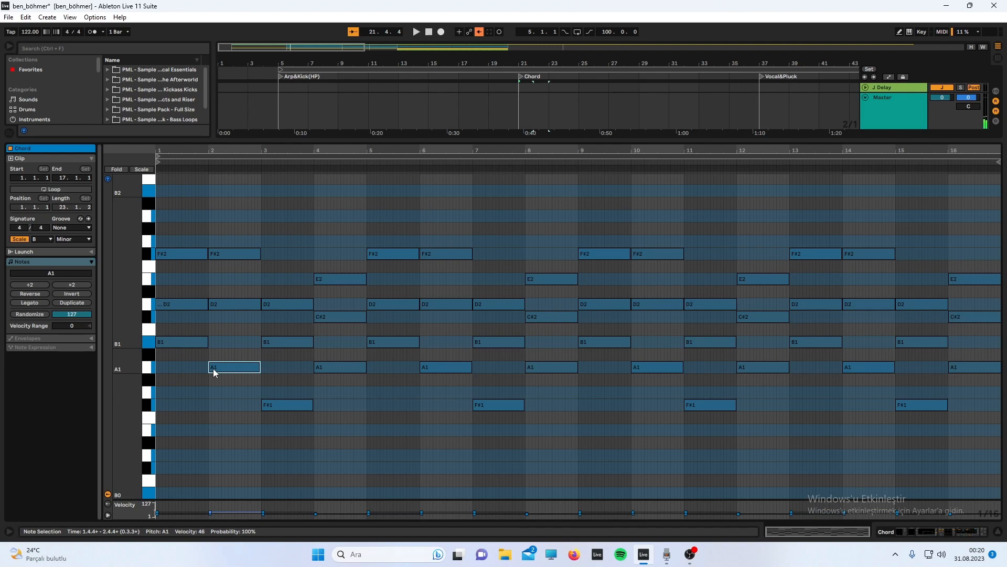
{"action": "key", "text": "shift+Up"}
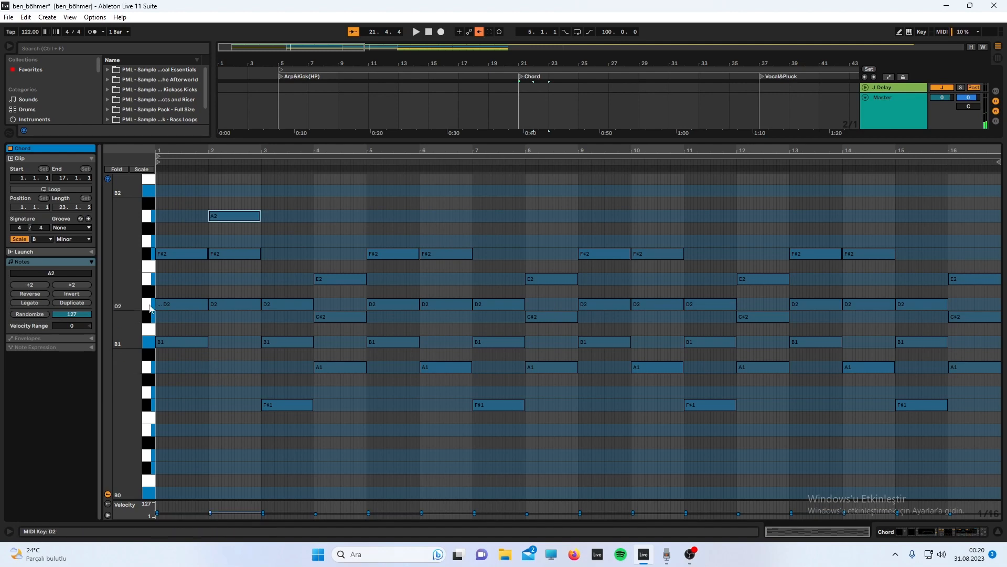
Audition the D2, F#2 and A2 pitches, and play the clip with the second chord's A2 in the upper octave
{"action": "left_click", "coordinate": [148, 304]}
{"action": "left_click", "coordinate": [150, 257]}
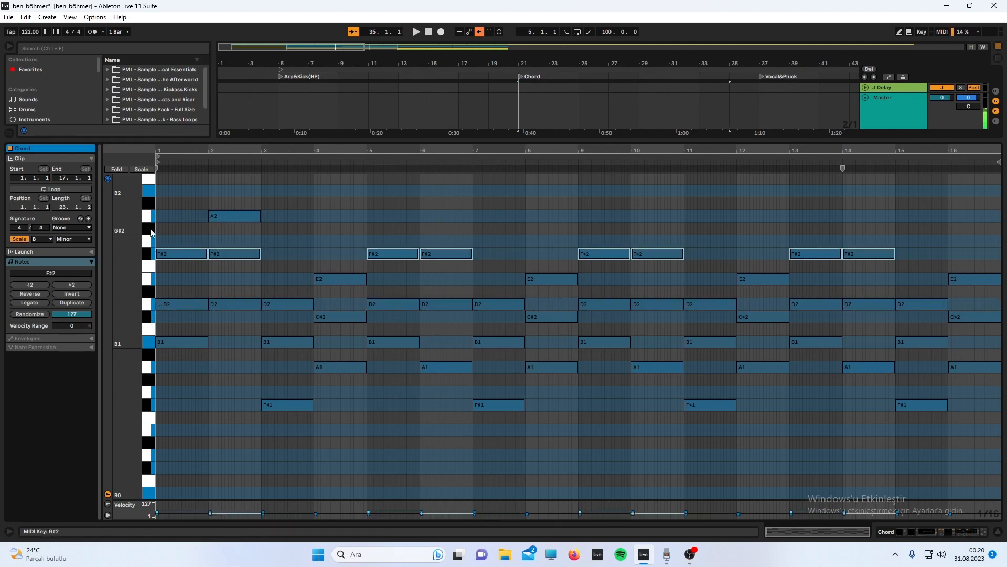
{"action": "left_click", "coordinate": [175, 229]}
{"action": "left_click", "coordinate": [150, 219]}
{"action": "key", "text": "space"}
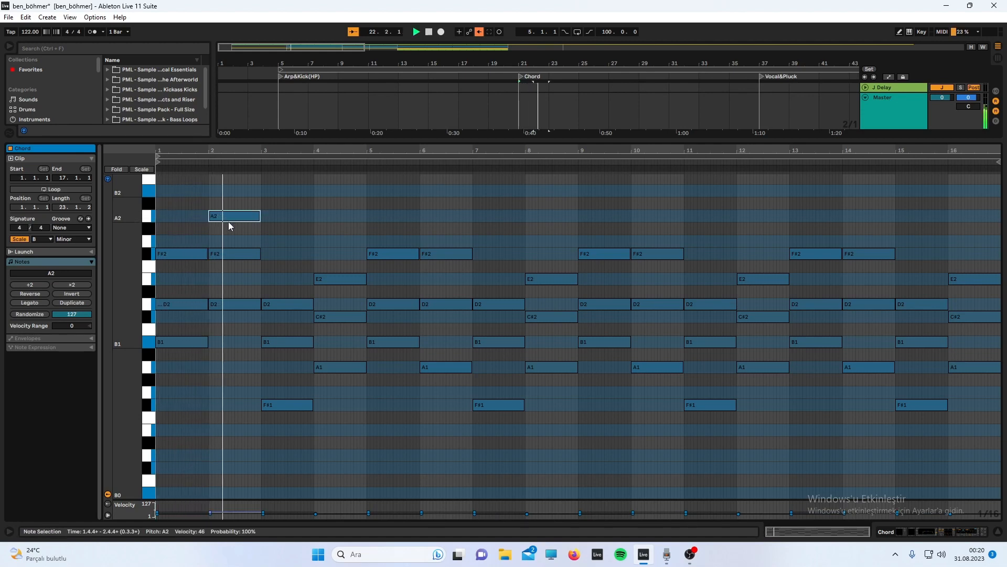
{"action": "key", "text": "space"}
Lower the second chord's A2 by an octave to A1 and play the chords from bar 21
{"action": "left_click_drag", "start_coordinate": [193, 207], "coordinate": [308, 220]}
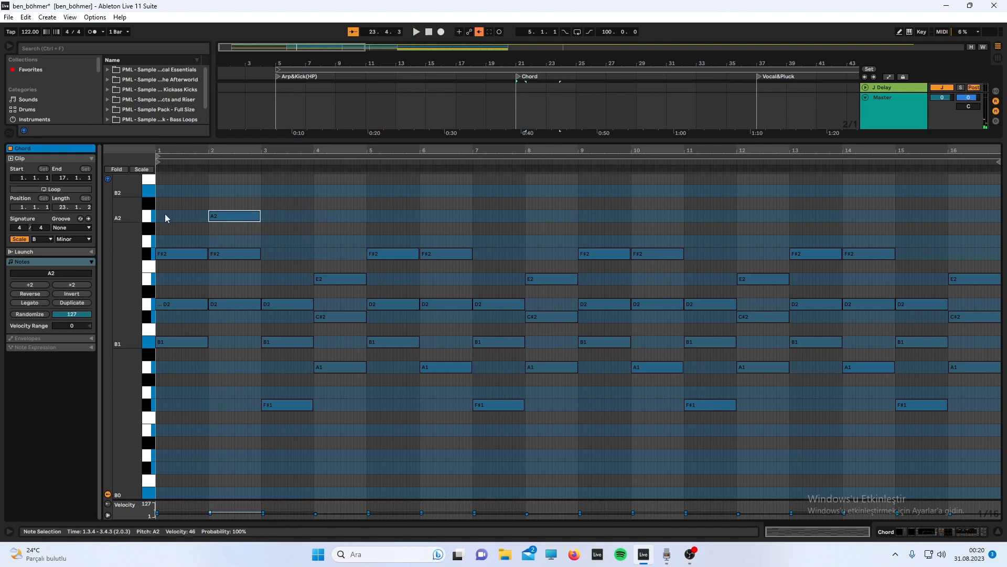
{"action": "key", "text": "shift+Down"}
{"action": "key", "text": "space"}
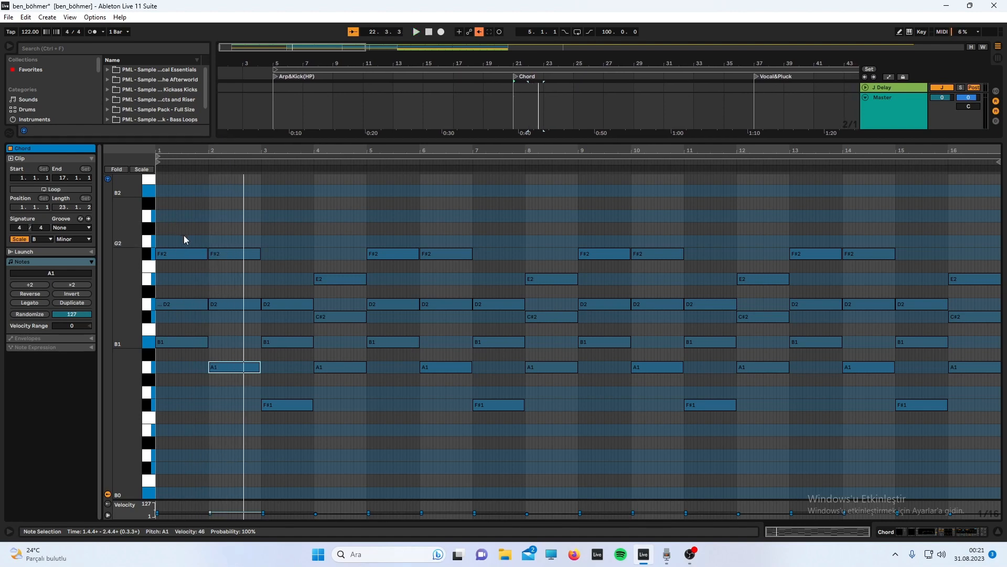
{"action": "key", "text": "space"}
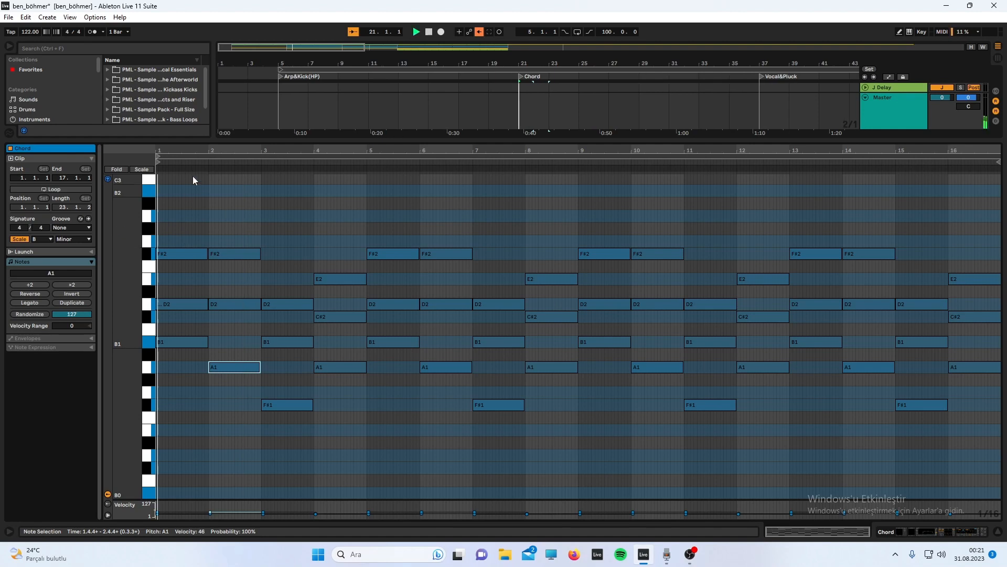
Try the third chord's F#1 an octave higher at F#2, return it to F#1, and play the chords
{"action": "left_click", "coordinate": [273, 407]}
{"action": "key", "text": "shift+Up"}
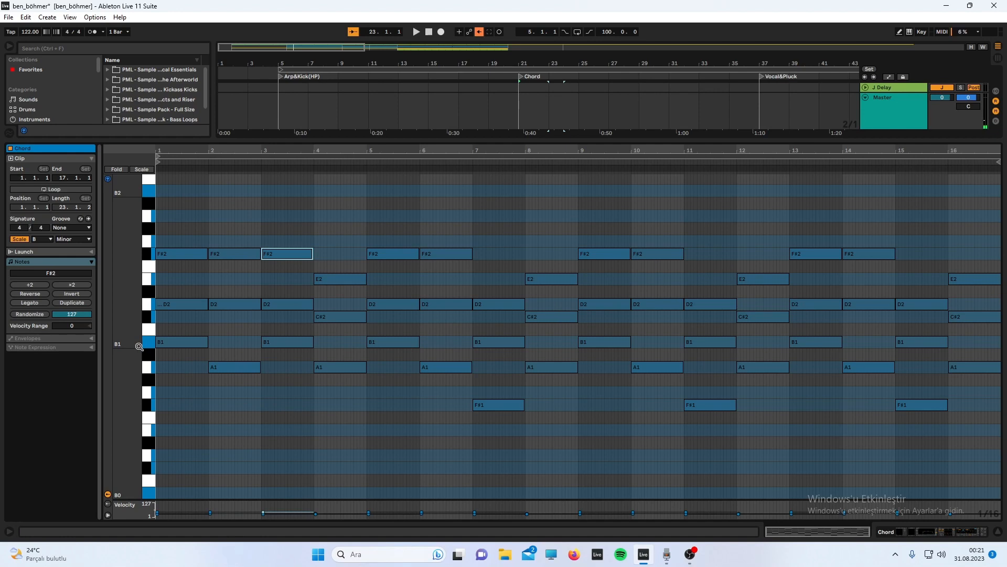
{"action": "key", "text": "shift+Down"}
{"action": "key", "text": "space"}
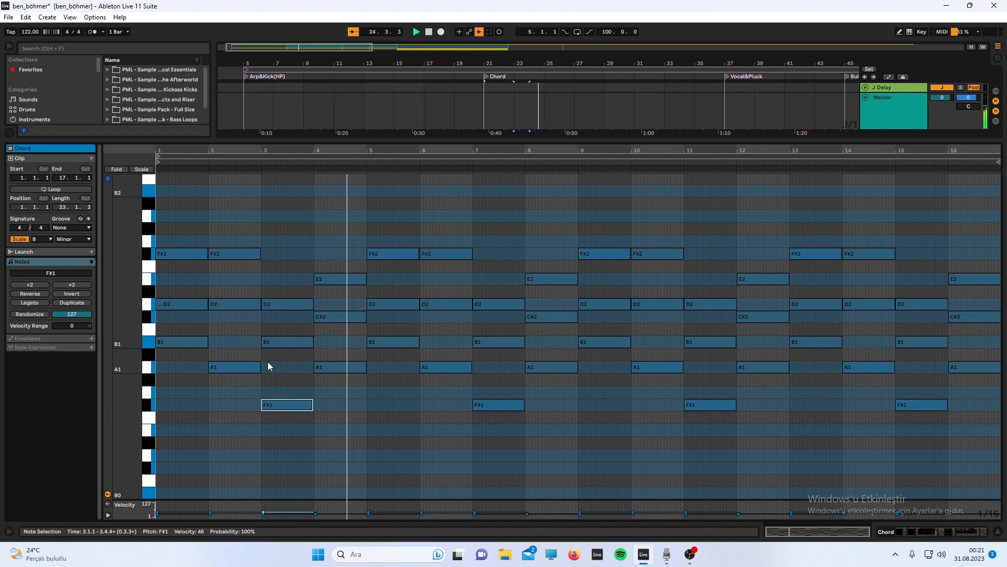
Try the fourth chord's A1 an octave higher at A2 and its E2 an octave lower, returning each to its original pitch
{"action": "left_click", "coordinate": [324, 367]}
{"action": "key", "text": "space"}
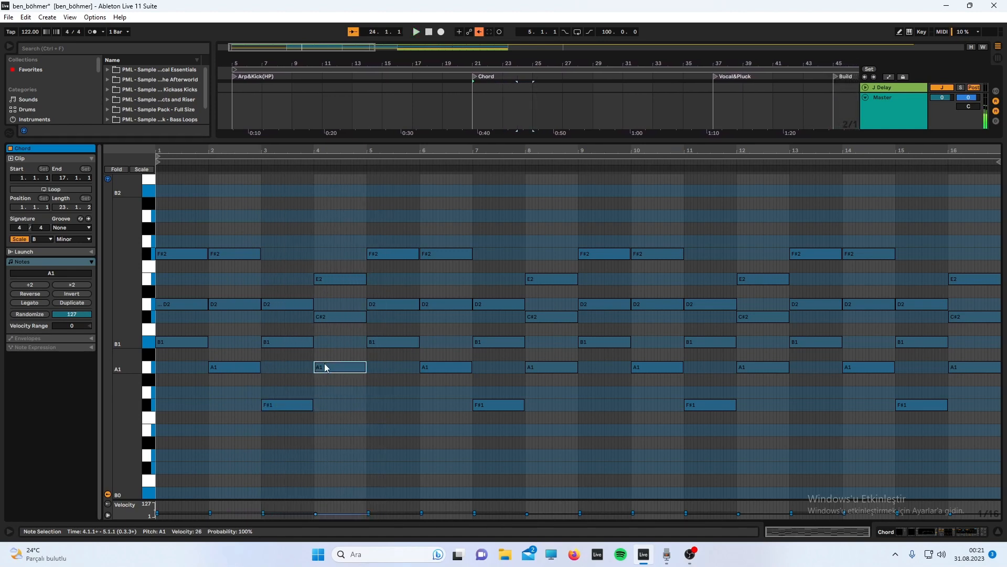
{"action": "key", "text": "shift+Up"}
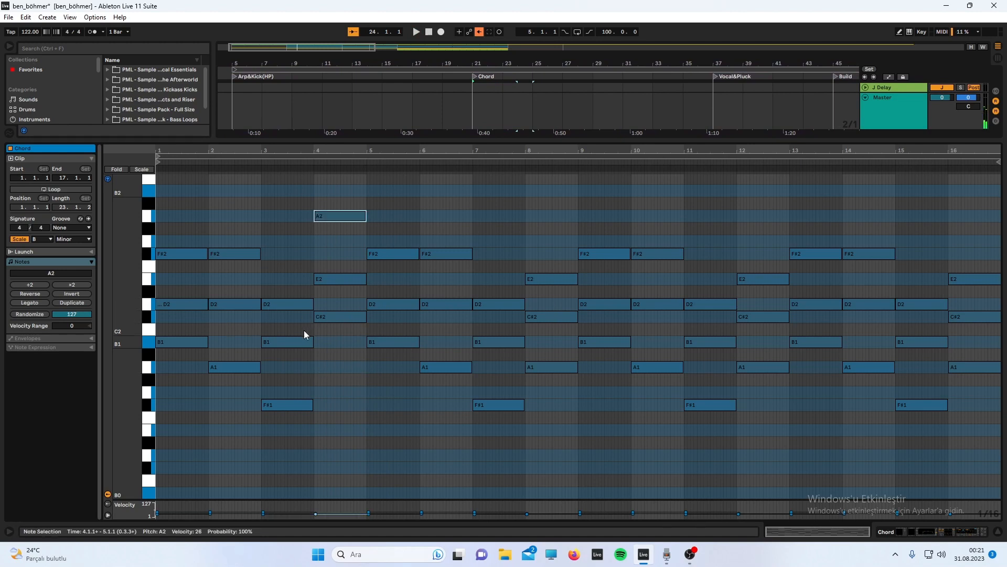
{"action": "key", "text": "shift+Down"}
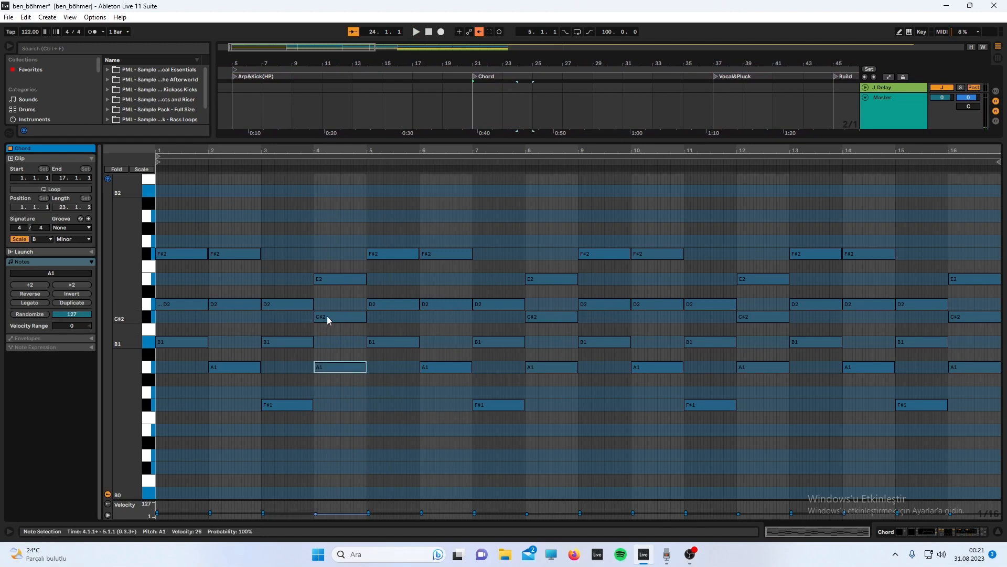
{"action": "left_click", "coordinate": [330, 281]}
{"action": "key", "text": "shift+Down"}
{"action": "key", "text": "shift+Up"}
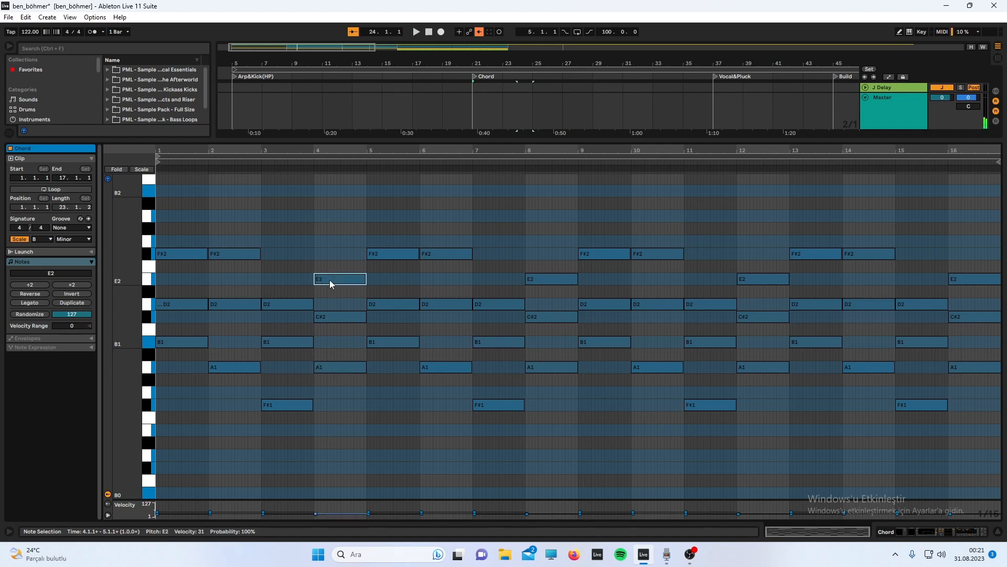
Audition the third chord's B1 note and the clip's B1 and D2 pitches
{"action": "left_click", "coordinate": [285, 343]}
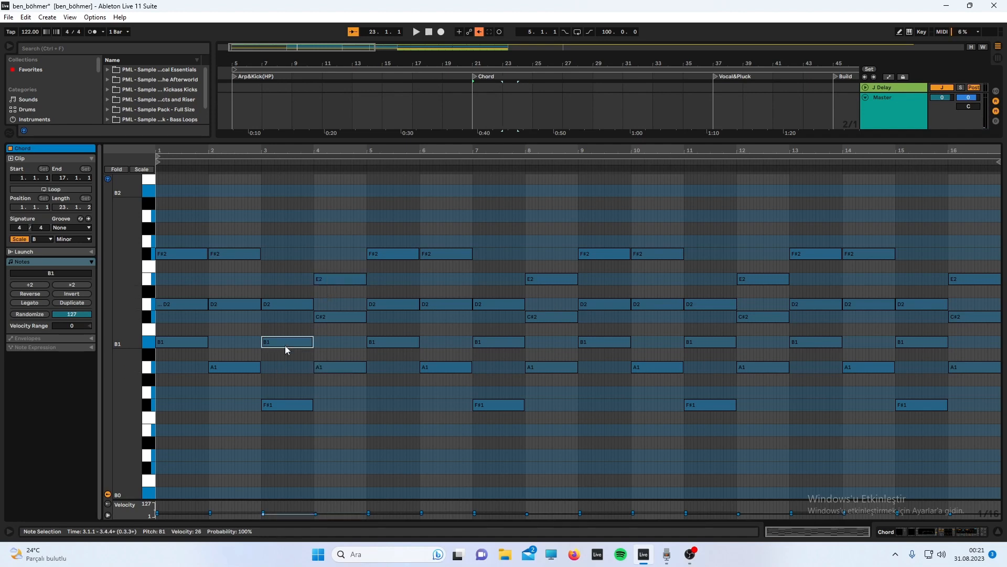
{"action": "left_click", "coordinate": [148, 344]}
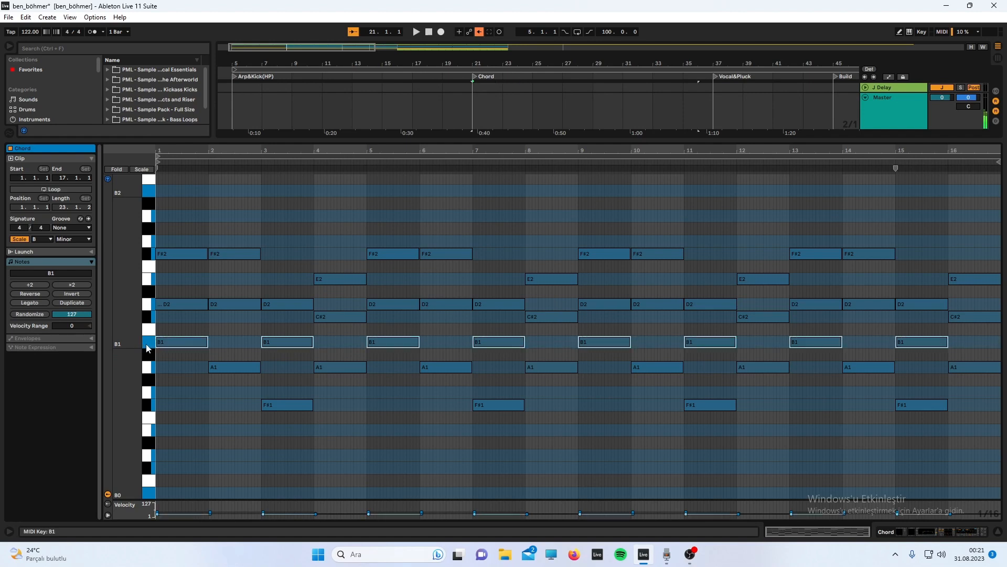
{"action": "left_click", "coordinate": [152, 305]}
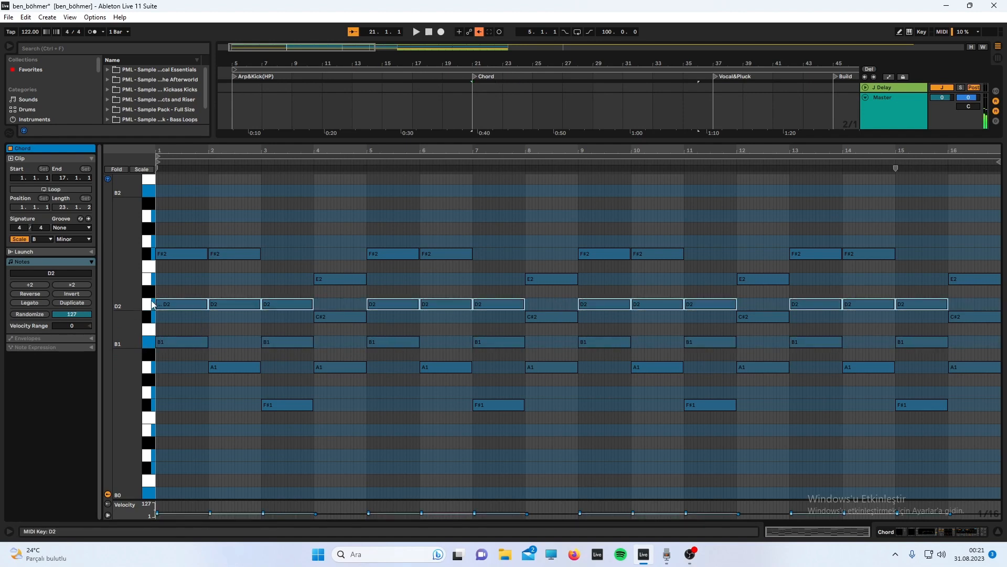
{"action": "left_click", "coordinate": [283, 323]}
Try the third chord's F#1 an octave higher at F#2 and return it to F#1
{"action": "left_click", "coordinate": [281, 404]}
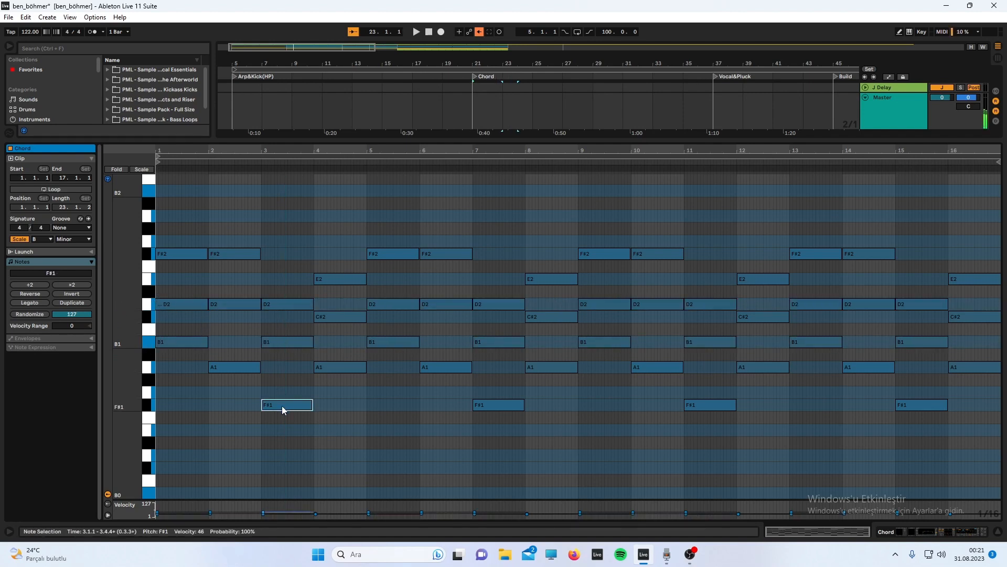
{"action": "key", "text": "shift+Up"}
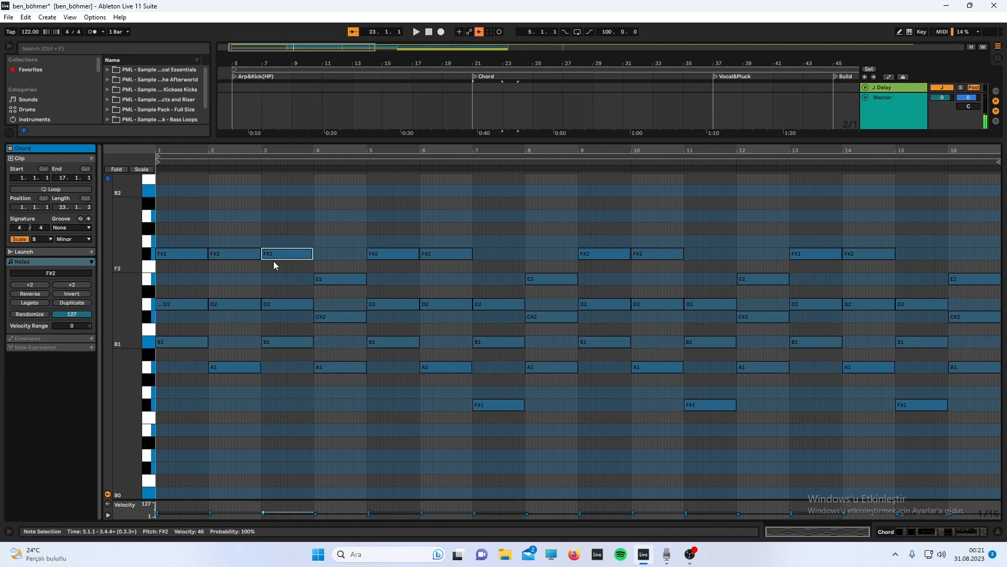
{"action": "key", "text": "shift+Down"}
{"action": "scroll", "coordinate": [309, 336], "scroll_direction": "down", "scroll_amount": 1}
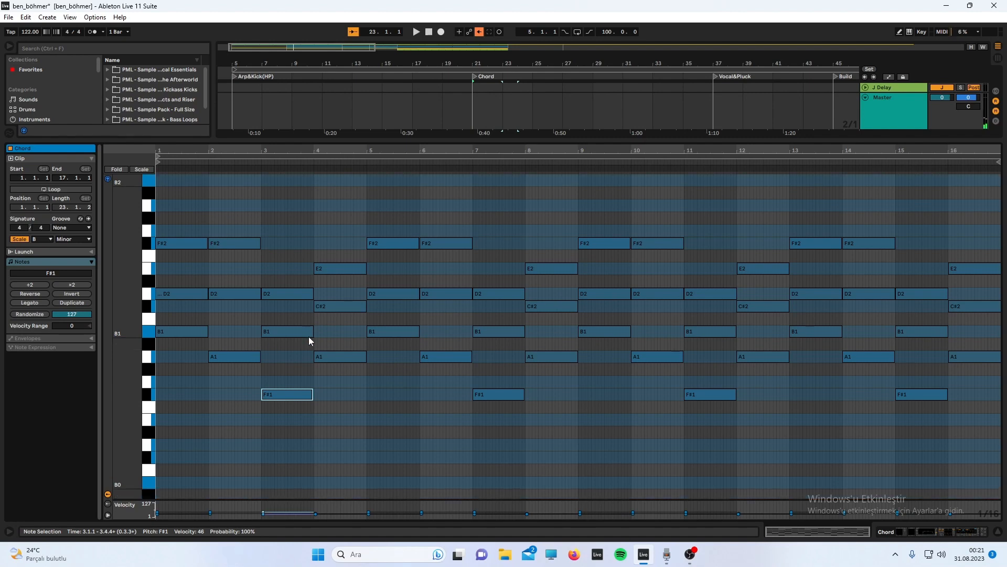
Audition the A1, C#2 and E2 pitches that form the fourth chord
{"action": "left_click", "coordinate": [151, 358]}
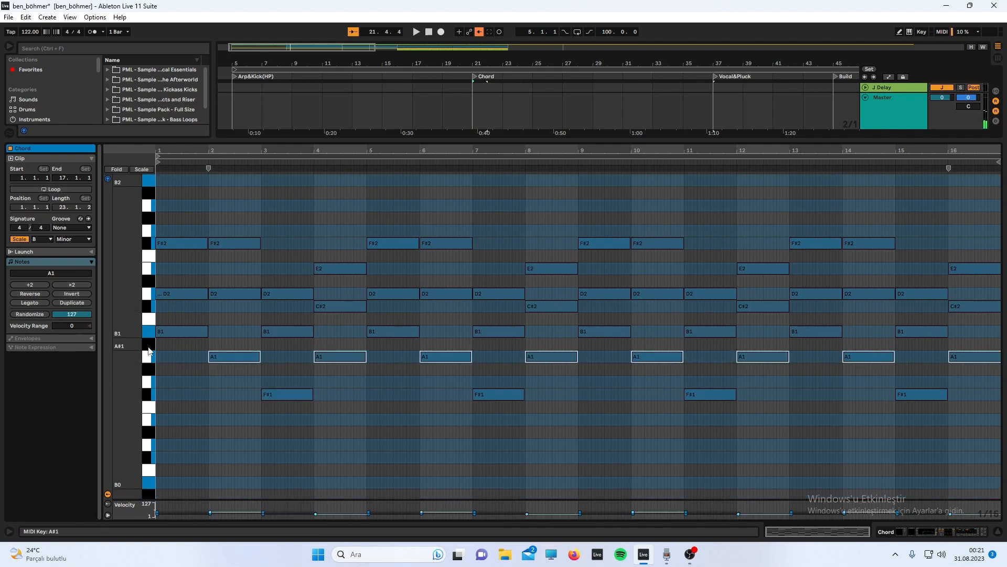
{"action": "left_click", "coordinate": [151, 307]}
{"action": "left_click", "coordinate": [152, 276]}
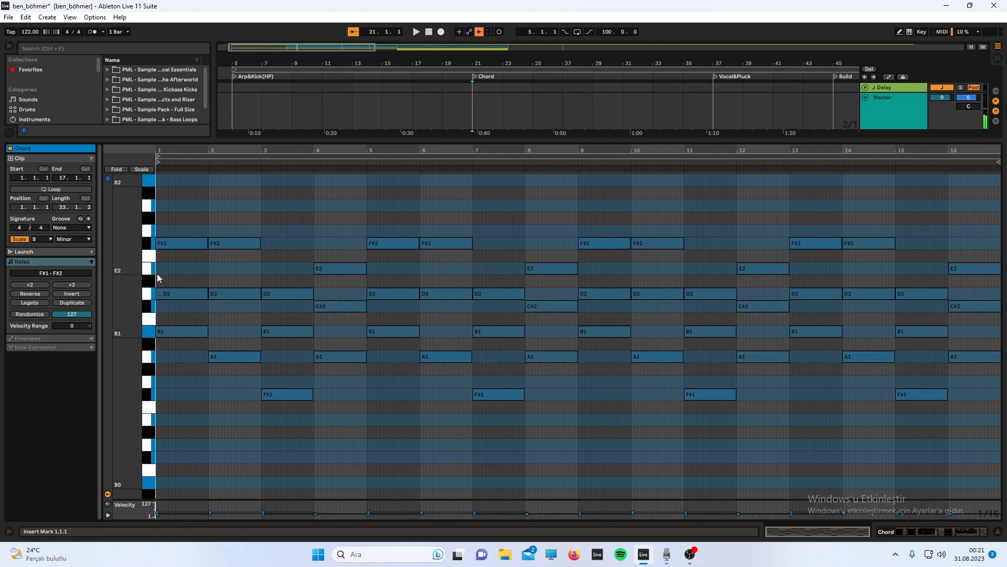
{"action": "left_click", "coordinate": [152, 271]}
{"action": "key", "text": "space"}
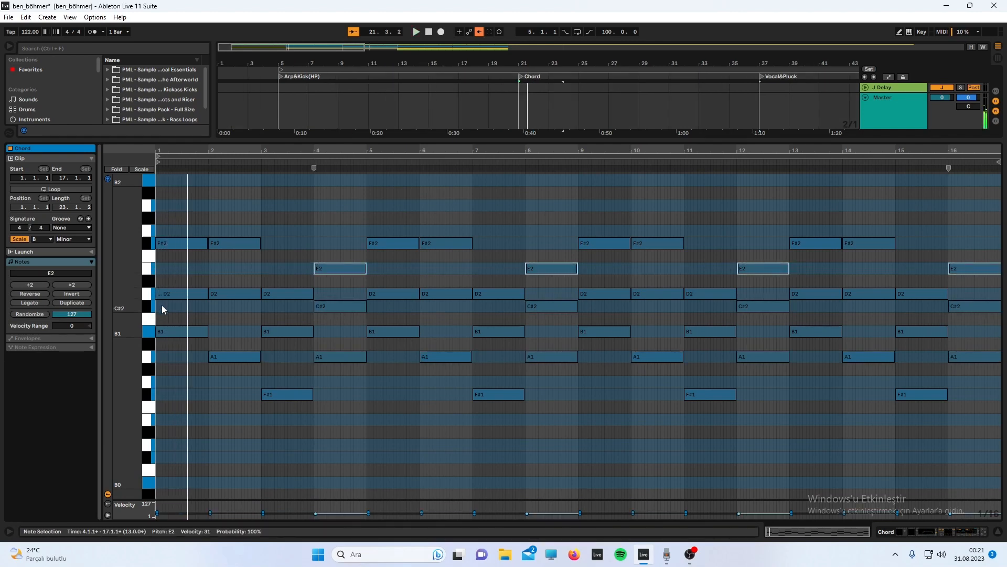
Play the chord progression from the clip's second bar
{"action": "left_click", "coordinate": [209, 326]}
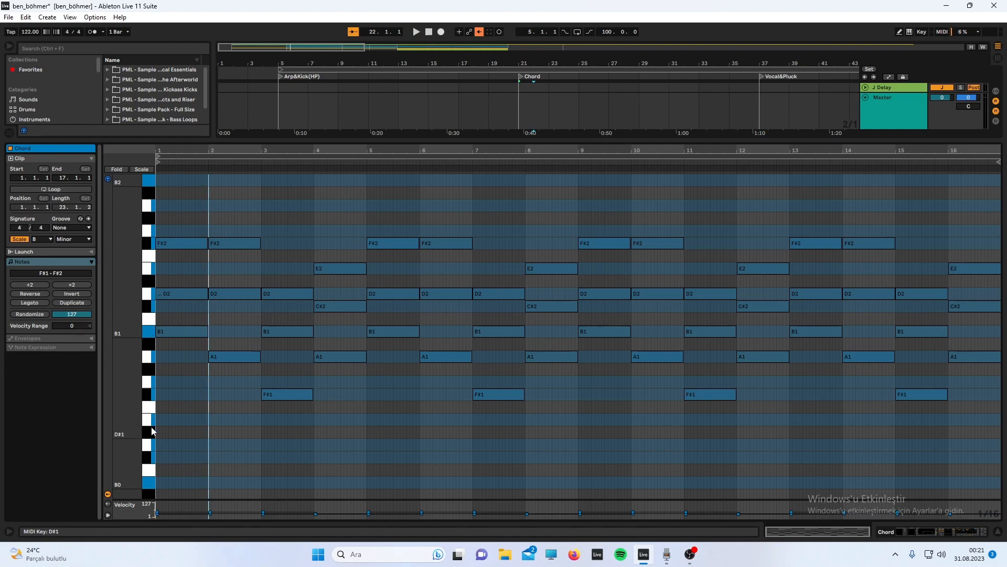
{"action": "key", "text": "space"}
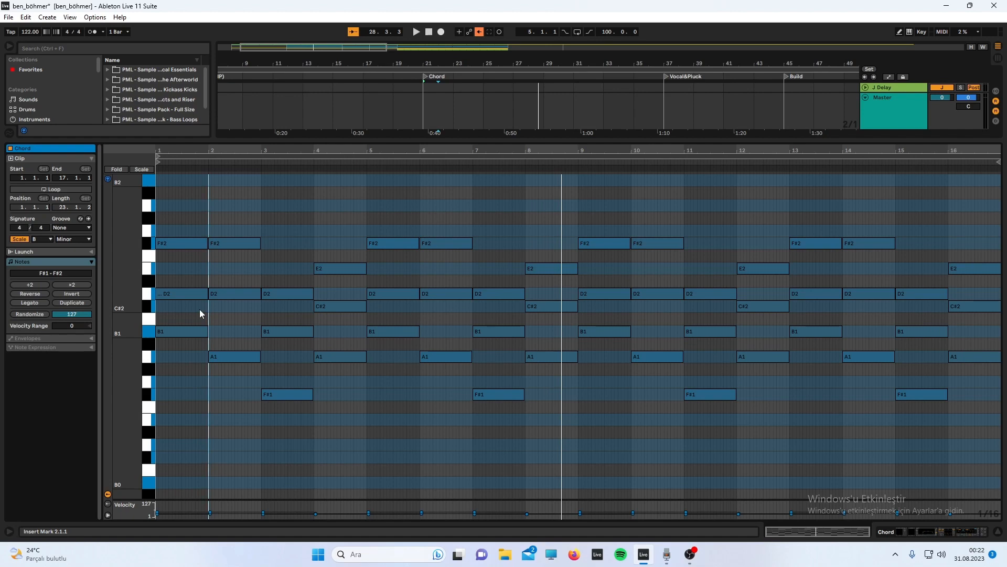
{"action": "key", "text": "space"}
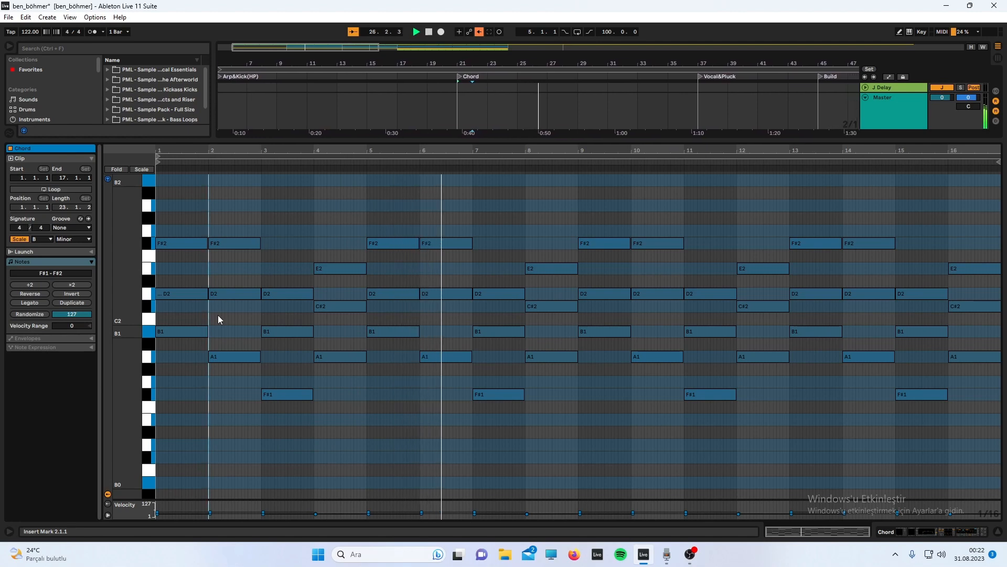
{"action": "key", "text": "space"}
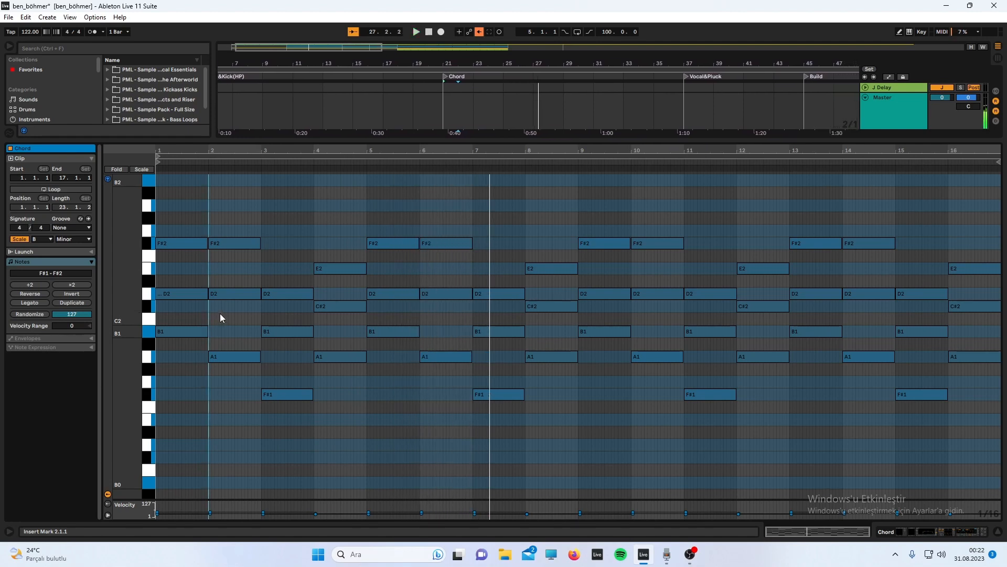
Audition the D2 notes shared by the first three chords, one after another
{"action": "left_click", "coordinate": [163, 292]}
{"action": "left_click", "coordinate": [224, 293]}
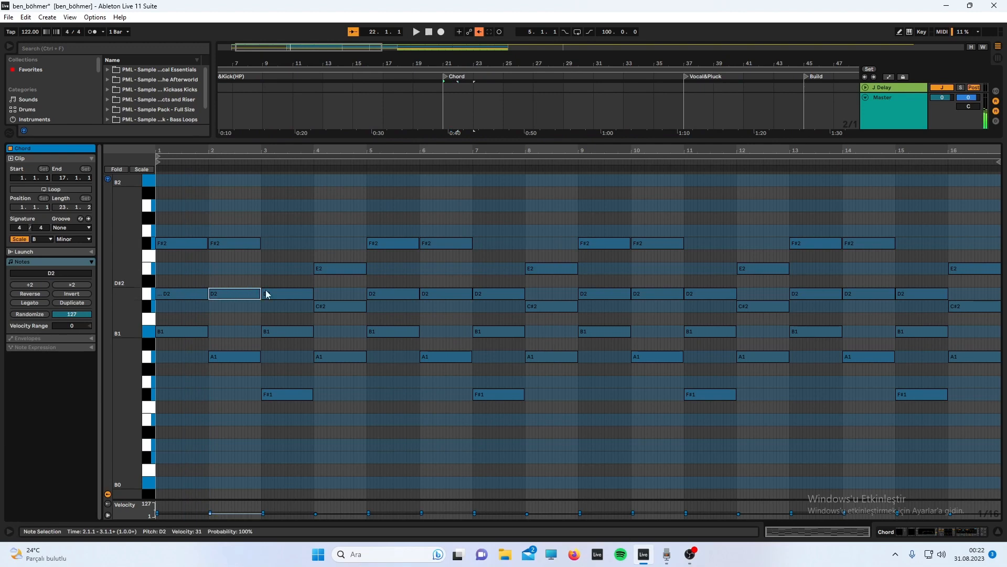
{"action": "left_click", "coordinate": [266, 293]}
{"action": "left_click", "coordinate": [255, 268]}
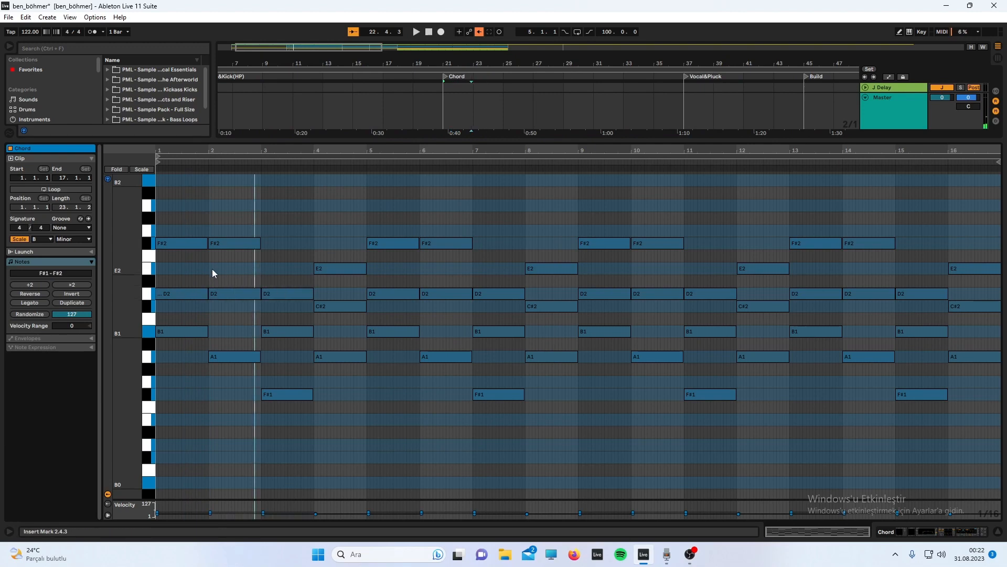
{"action": "left_click", "coordinate": [187, 292]}
{"action": "left_click", "coordinate": [237, 292]}
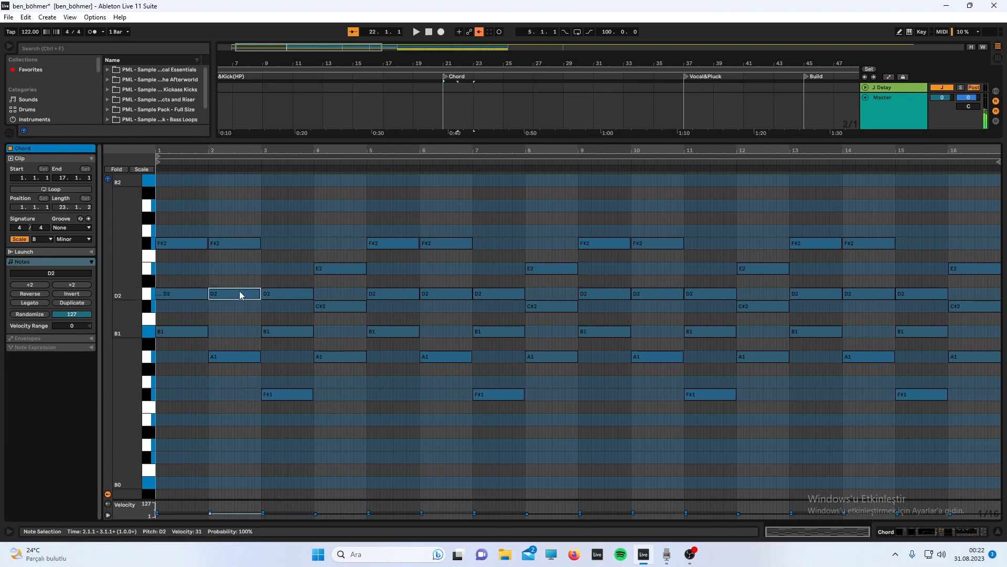
{"action": "left_click", "coordinate": [273, 295]}
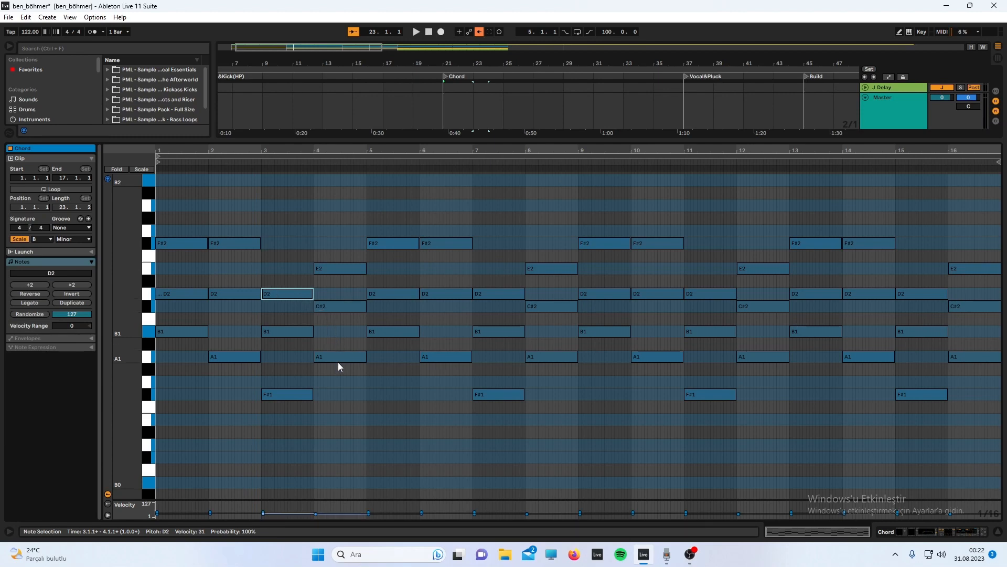
Mark the notes of the fourth, first and second chords in turn for comparison, and play the progression
{"action": "left_click_drag", "start_coordinate": [328, 257], "coordinate": [330, 393]}
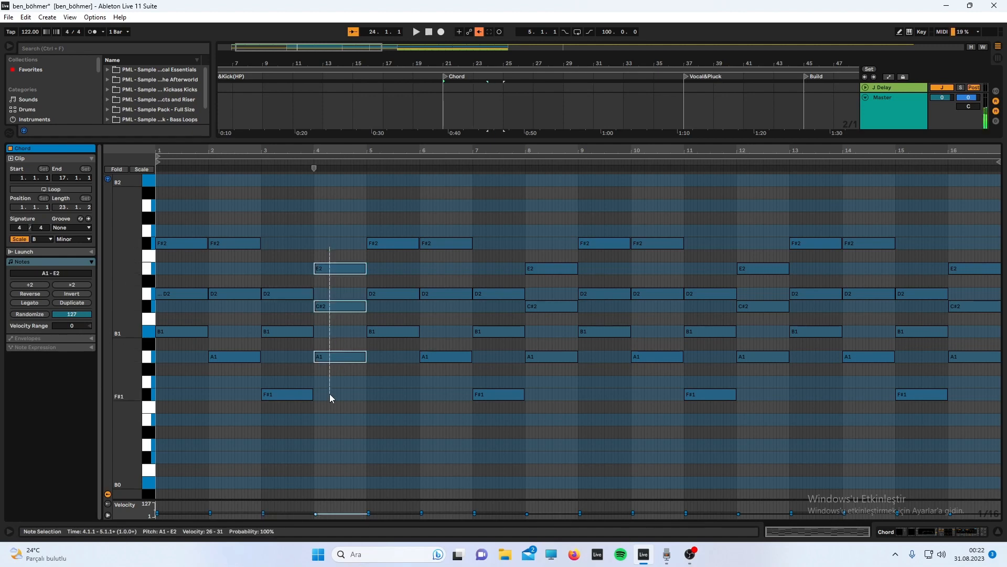
{"action": "left_click", "coordinate": [331, 384]}
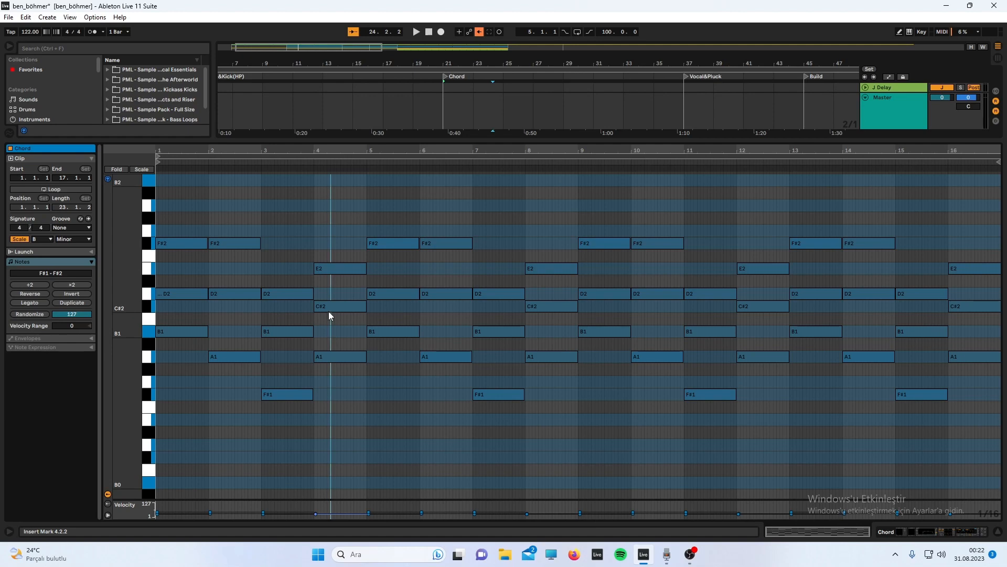
{"action": "left_click_drag", "start_coordinate": [173, 228], "coordinate": [174, 297]}
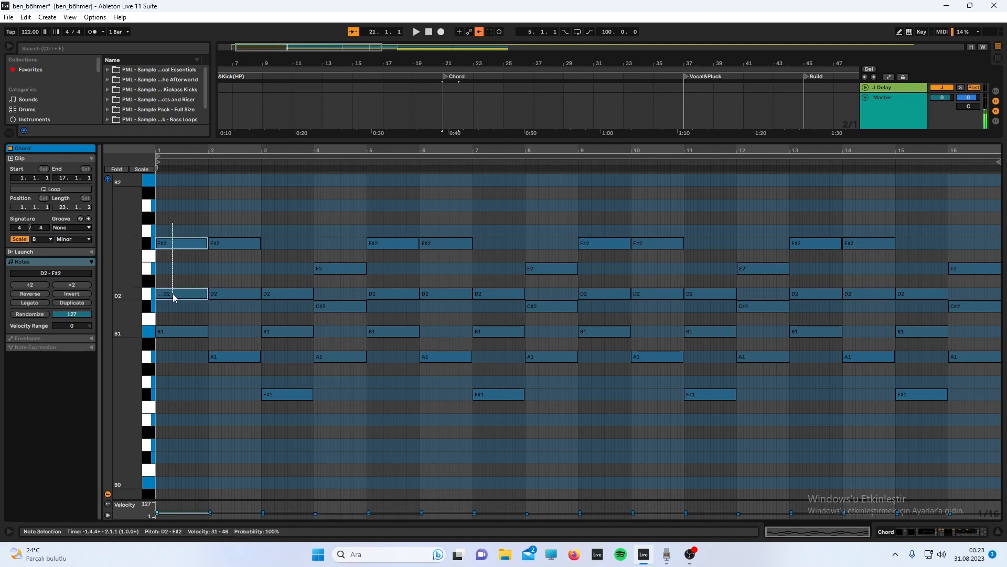
{"action": "left_click_drag", "start_coordinate": [230, 213], "coordinate": [233, 358]}
{"action": "key", "text": "space"}
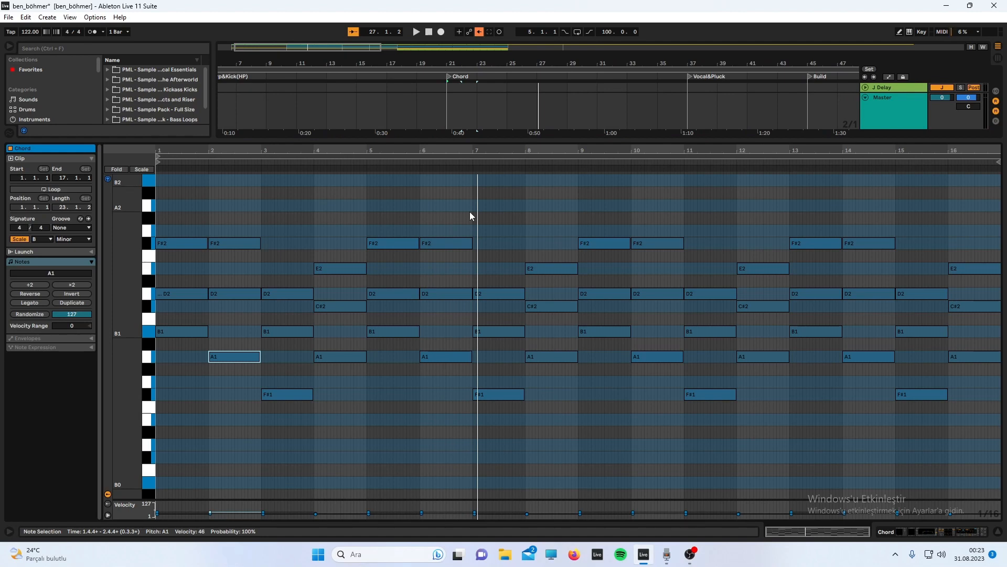
Return to the arrangement, stop playback and look over the chord, String and bass tracks
{"action": "double_click", "coordinate": [504, 142]}
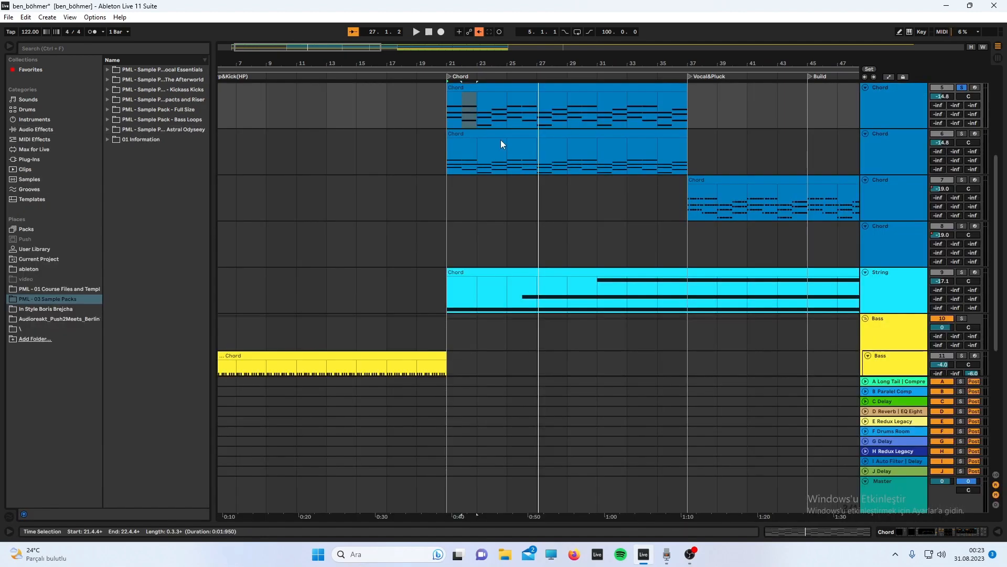
{"action": "key", "text": "space"}
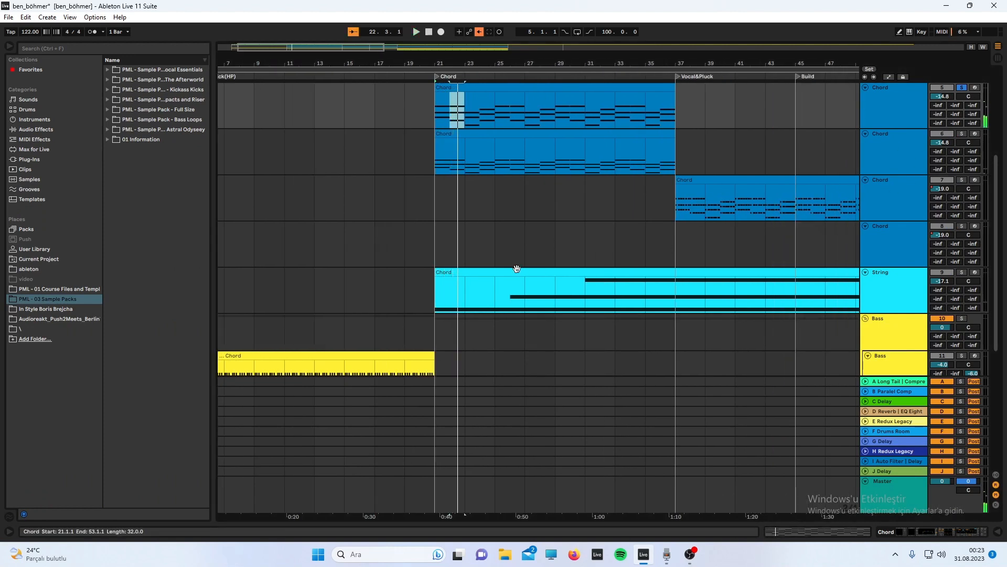
{"action": "scroll", "coordinate": [491, 216], "scroll_direction": "up", "scroll_amount": 3}
{"action": "scroll", "coordinate": [461, 231], "scroll_direction": "down", "scroll_amount": 4}
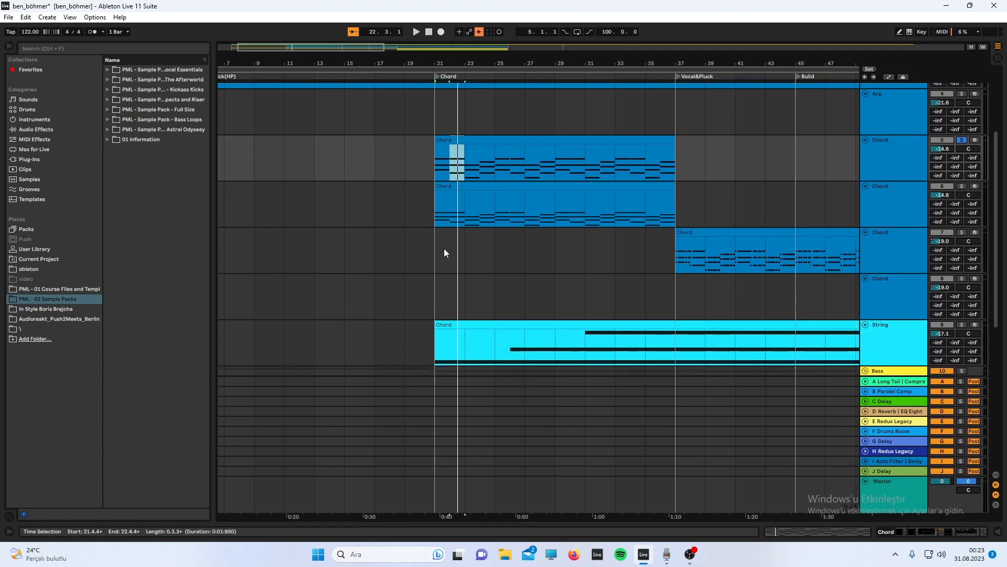
Solo the String track, play it from bar 21 and show its Darkened Strings instrument
{"action": "left_click", "coordinate": [439, 294]}
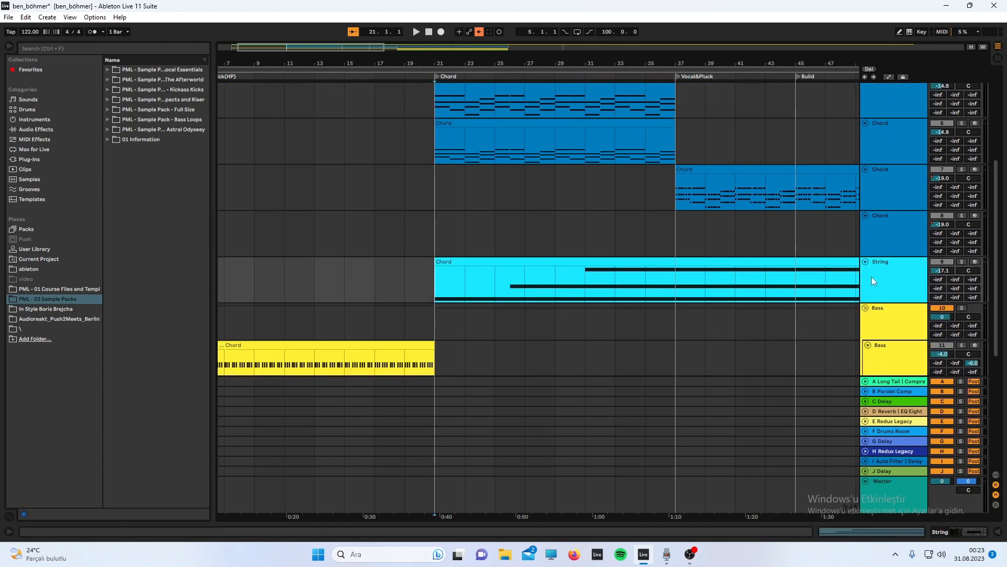
{"action": "left_click", "coordinate": [963, 262]}
{"action": "key", "text": "space"}
{"action": "double_click", "coordinate": [893, 272]}
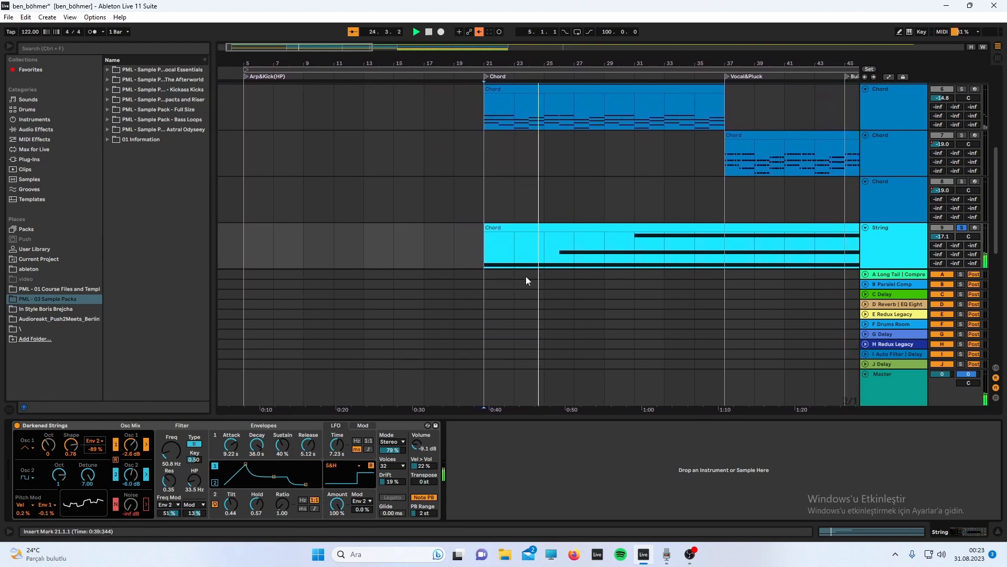
Open the notes of the String track's clip and audition its B2, D3 and F#3 pitches
{"action": "double_click", "coordinate": [580, 226]}
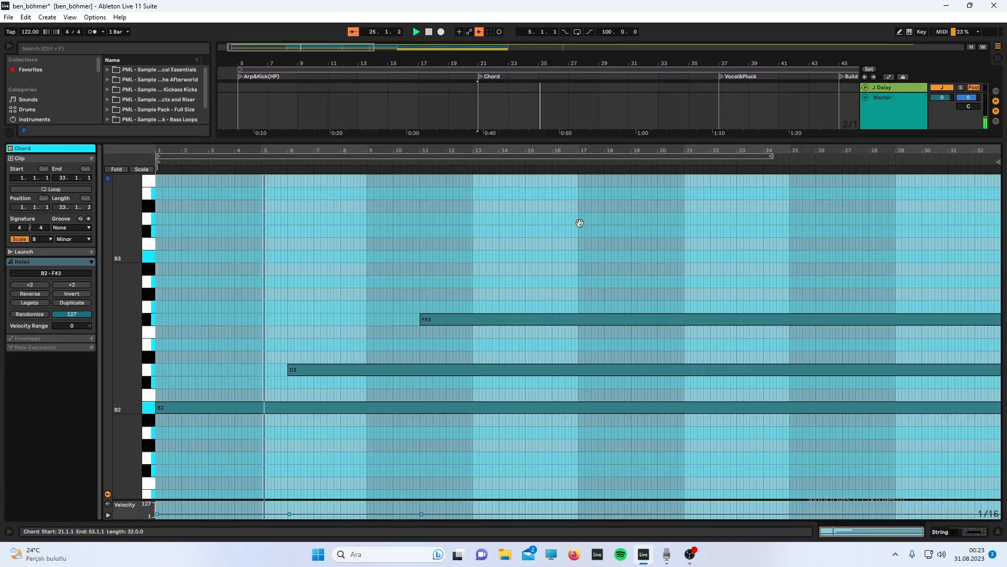
{"action": "left_click", "coordinate": [151, 408]}
{"action": "left_click", "coordinate": [154, 374]}
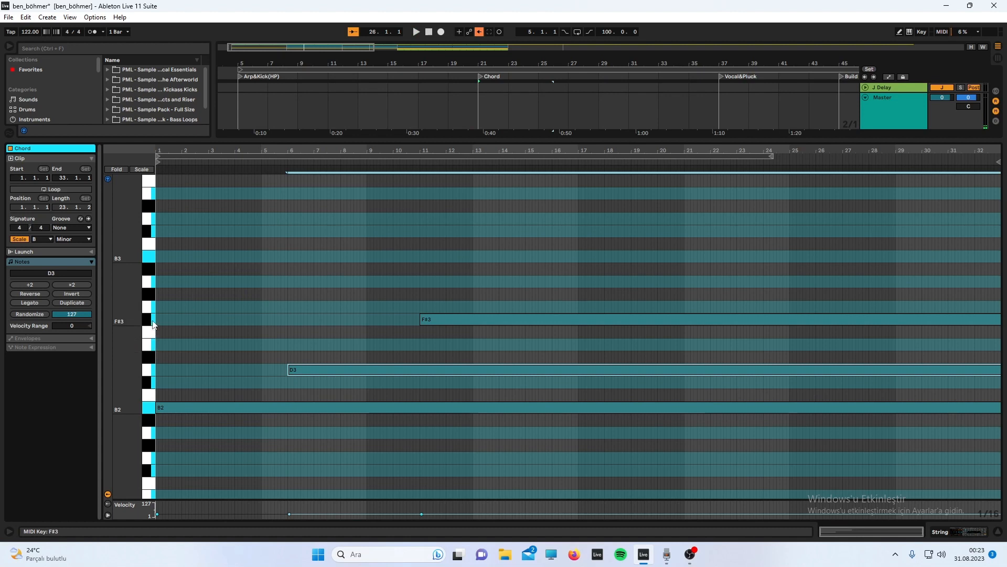
{"action": "left_click", "coordinate": [153, 321]}
{"action": "left_click", "coordinate": [148, 412]}
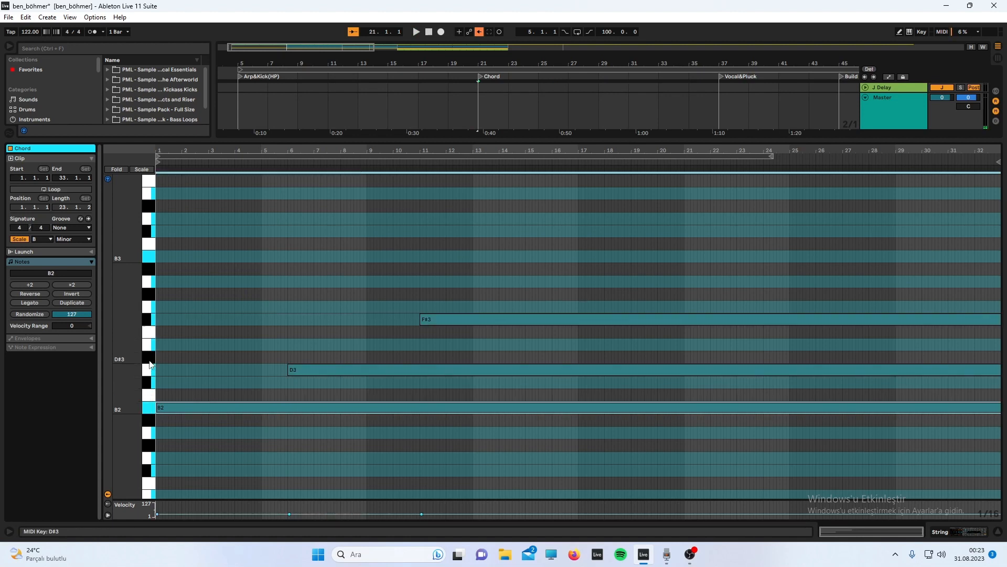
{"action": "left_click", "coordinate": [150, 368]}
{"action": "left_click", "coordinate": [153, 320]}
Play the soloed strings from bar 31, where the F#3 note enters, and return to the arrangement
{"action": "key", "text": "space"}
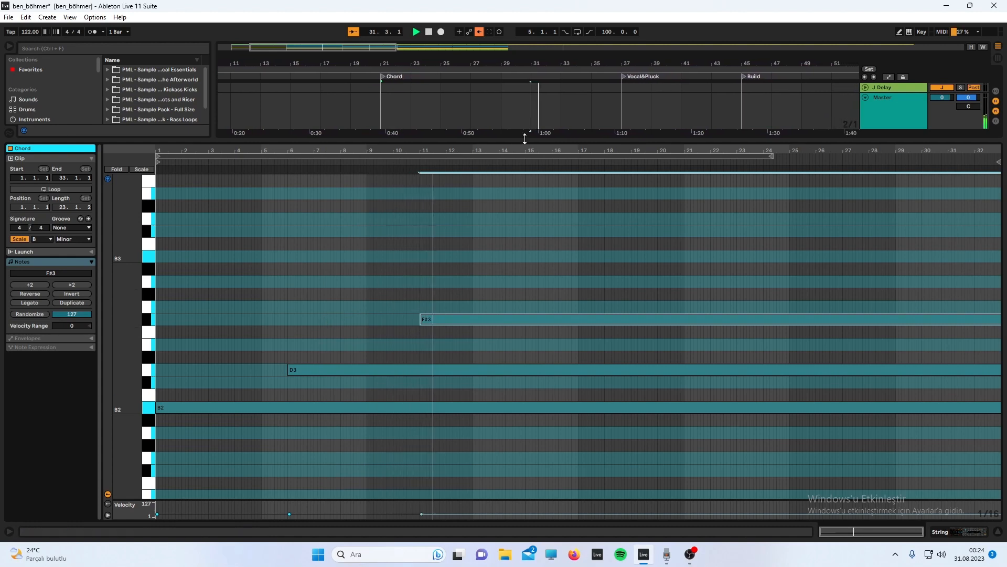
{"action": "key", "text": "ctrl+alt+l"}
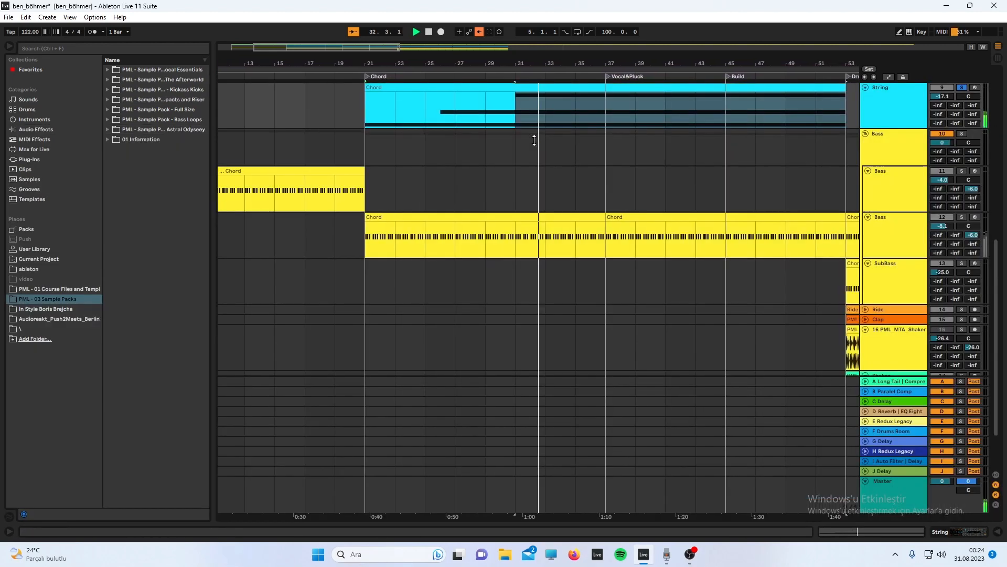
Look over the chord and String clips between the Chord and Drum sections, placing the insert marker at bar 37 on the String track
{"action": "scroll", "coordinate": [577, 195], "scroll_direction": "up", "scroll_amount": 2}
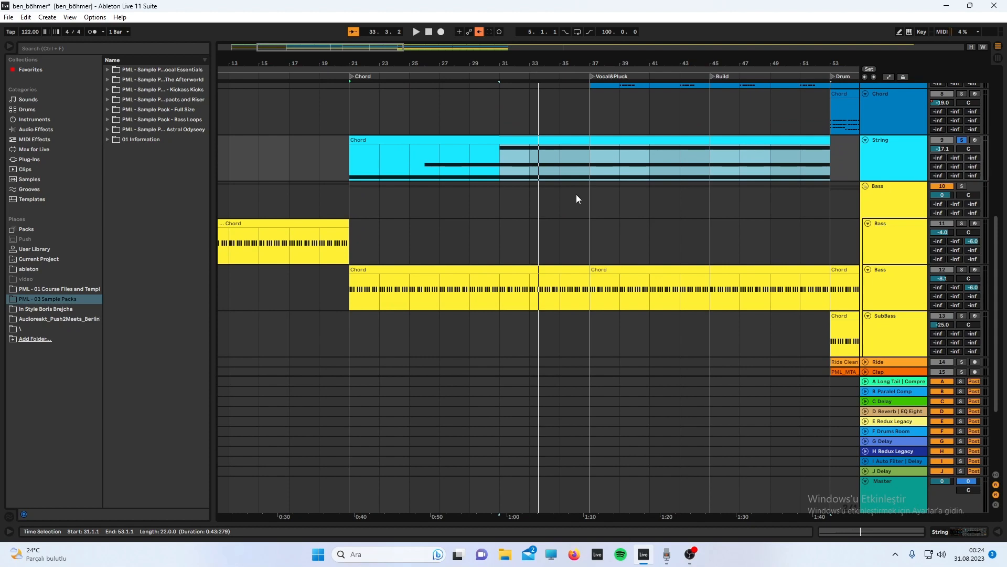
{"action": "scroll", "coordinate": [574, 181], "scroll_direction": "up", "scroll_amount": 5}
{"action": "scroll", "coordinate": [525, 168], "scroll_direction": "down", "scroll_amount": 3}
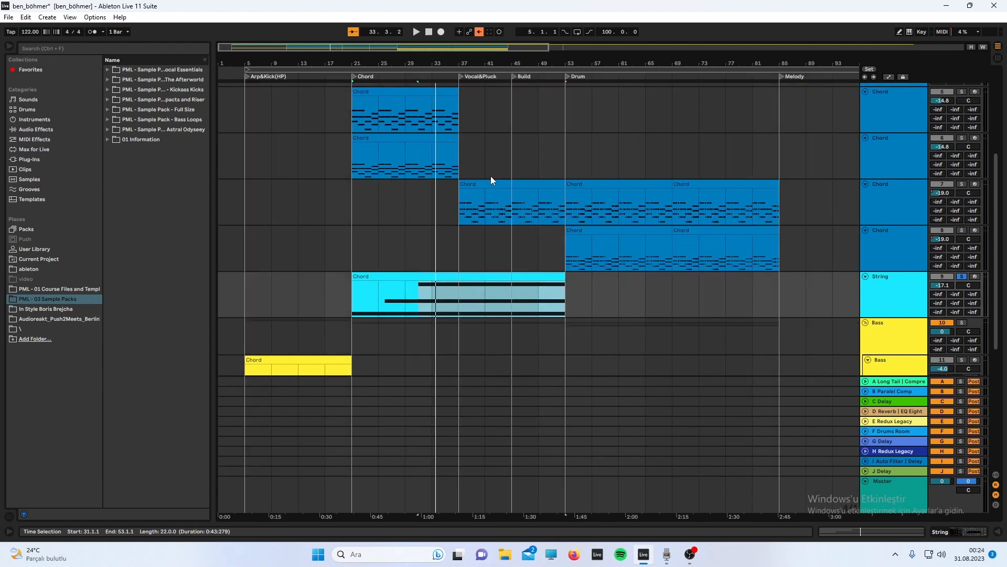
{"action": "left_click", "coordinate": [411, 219]}
{"action": "scroll", "coordinate": [442, 209], "scroll_direction": "up", "scroll_amount": 3}
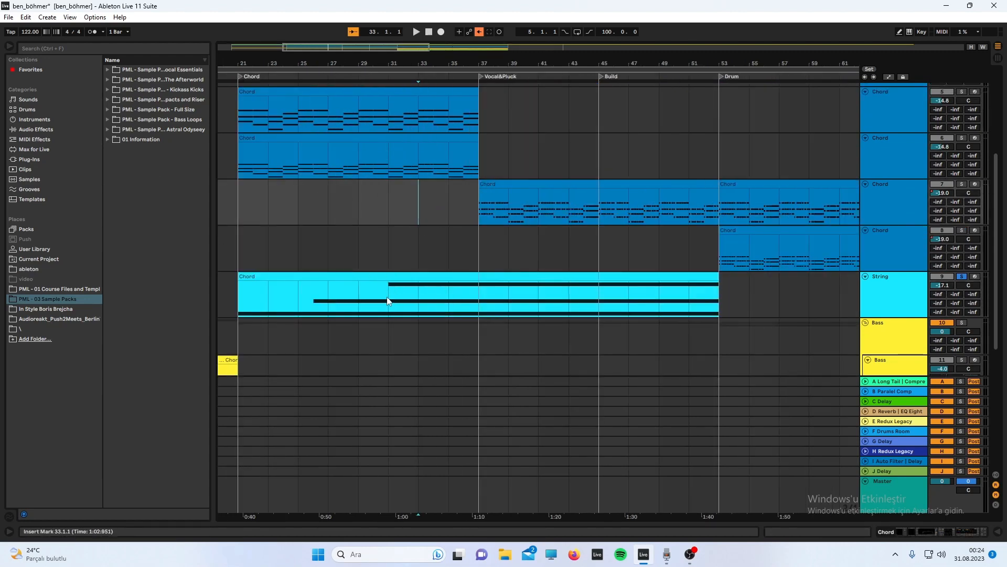
{"action": "left_click_drag", "start_coordinate": [389, 301], "coordinate": [421, 306]}
{"action": "left_click", "coordinate": [486, 313]}
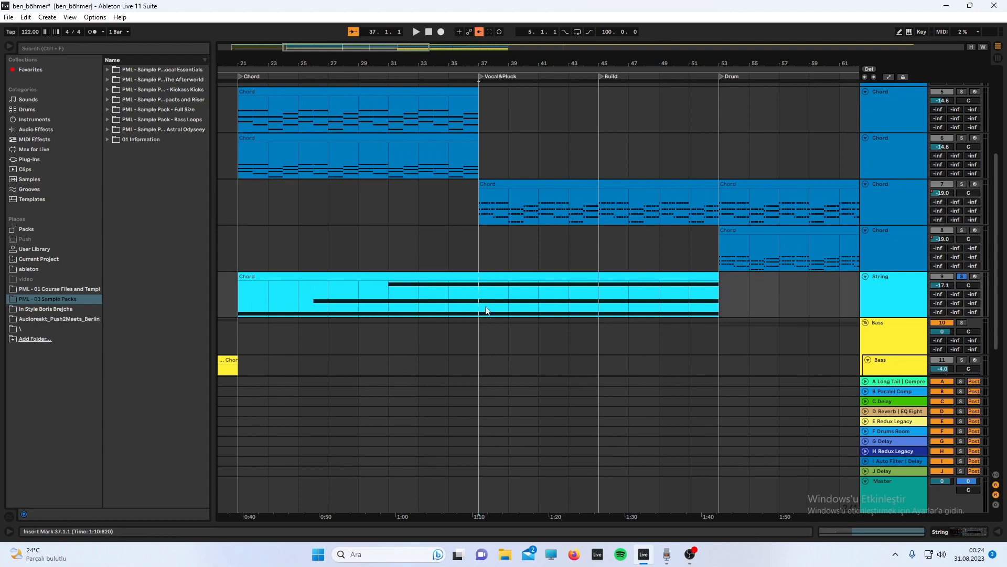
View the notes of the Chord clip starting at bar 37, return to the arrangement and play that track soloed from bar 37
{"action": "double_click", "coordinate": [496, 187]}
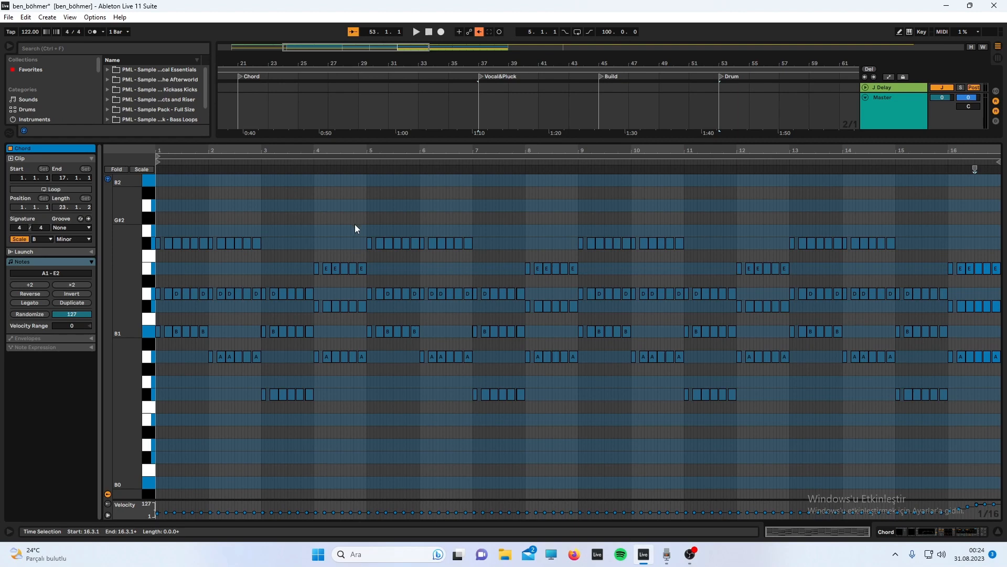
{"action": "double_click", "coordinate": [414, 141]}
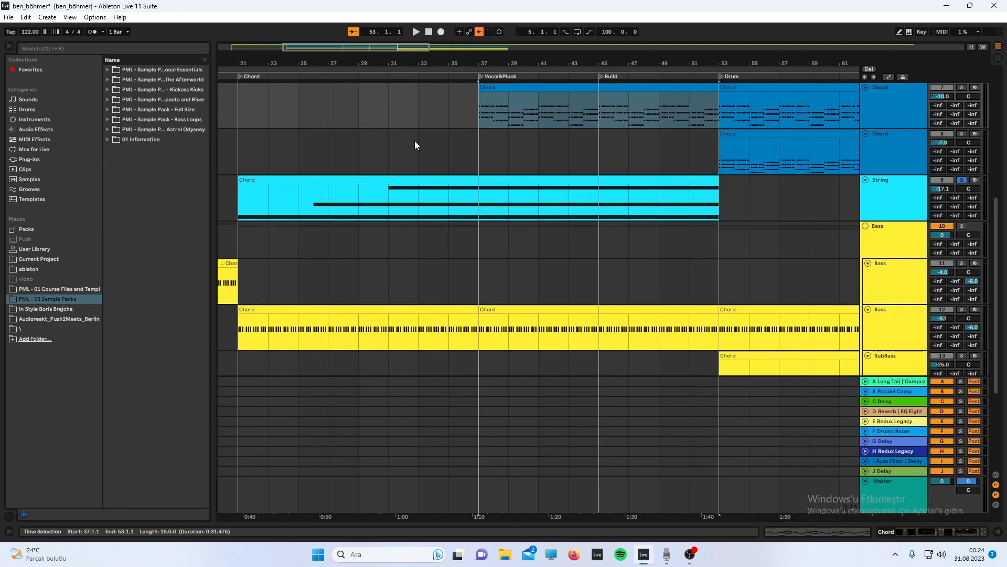
{"action": "left_click", "coordinate": [486, 118]}
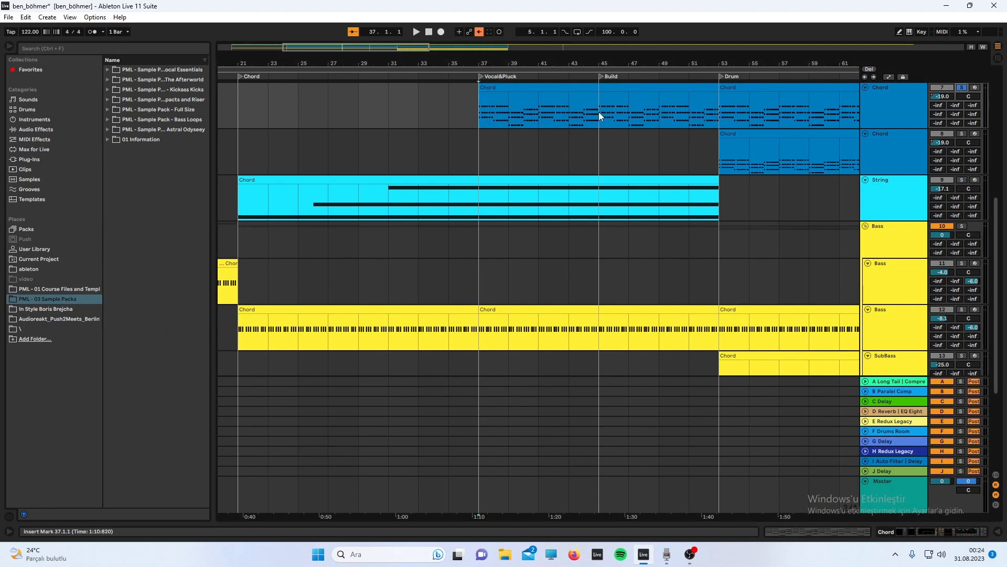
{"action": "key", "text": "space"}
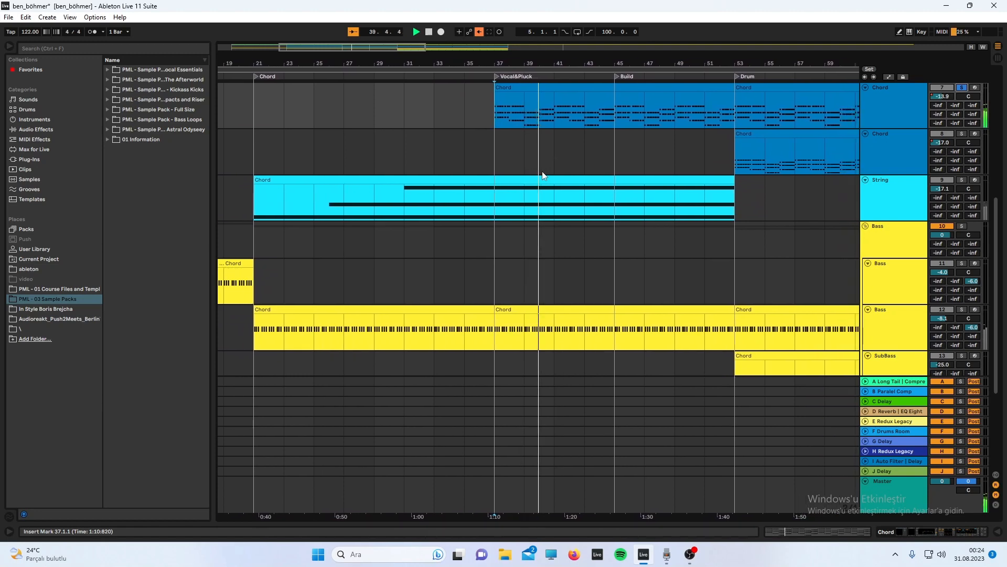
{"action": "scroll", "coordinate": [552, 174], "scroll_direction": "up", "scroll_amount": 5}
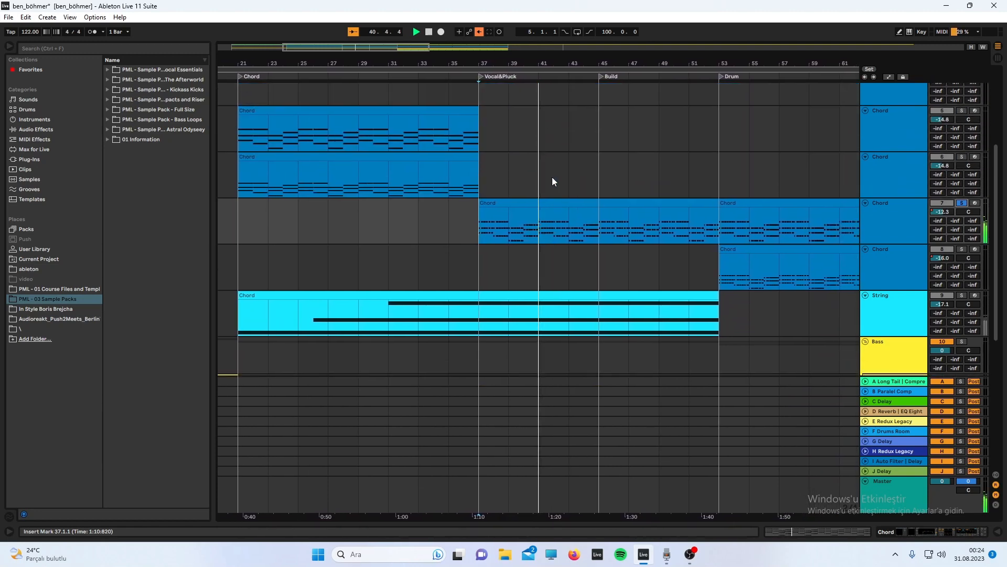
{"action": "scroll", "coordinate": [552, 179], "scroll_direction": "up", "scroll_amount": 1}
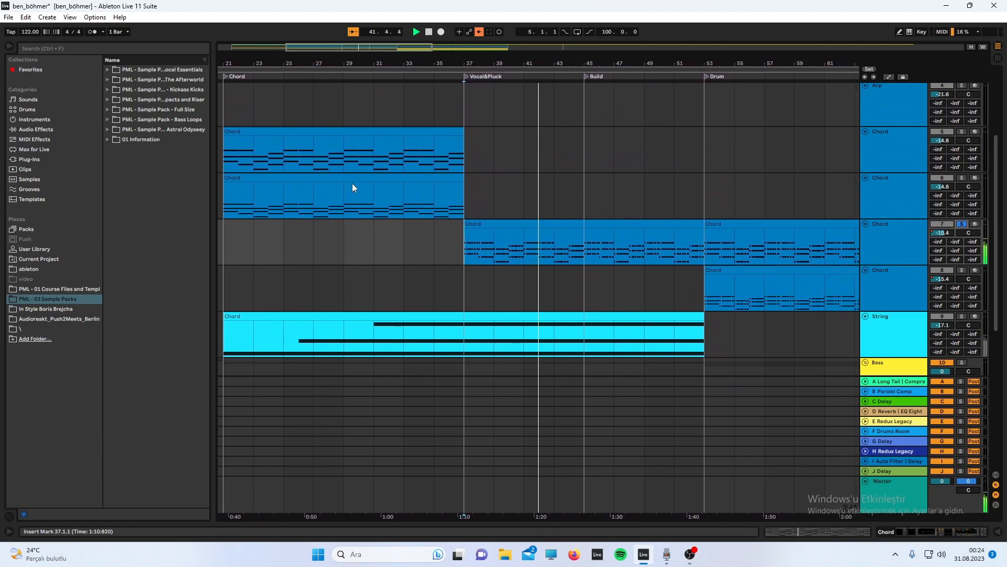
Open the notes of the soloed Chord clip at bar 37, stop playback and examine the rhythm of its opening chords
{"action": "left_click", "coordinate": [538, 225]}
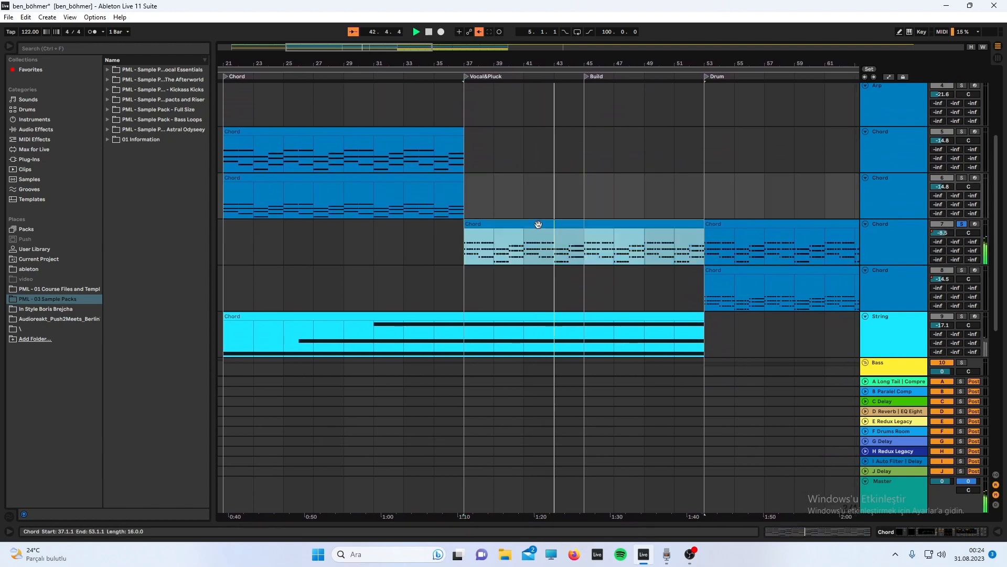
{"action": "double_click", "coordinate": [538, 224]}
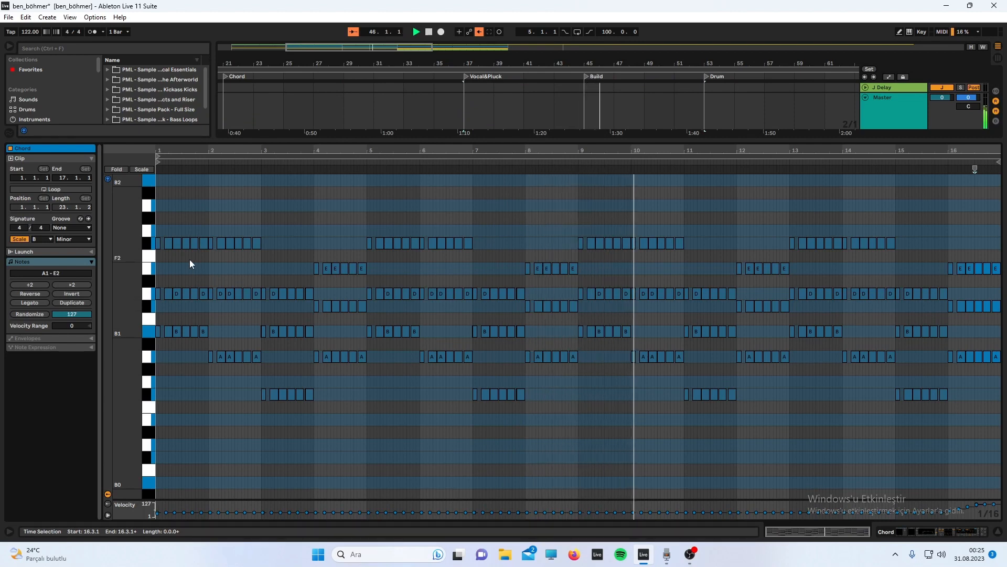
{"action": "scroll", "coordinate": [181, 302], "scroll_direction": "up", "scroll_amount": 3}
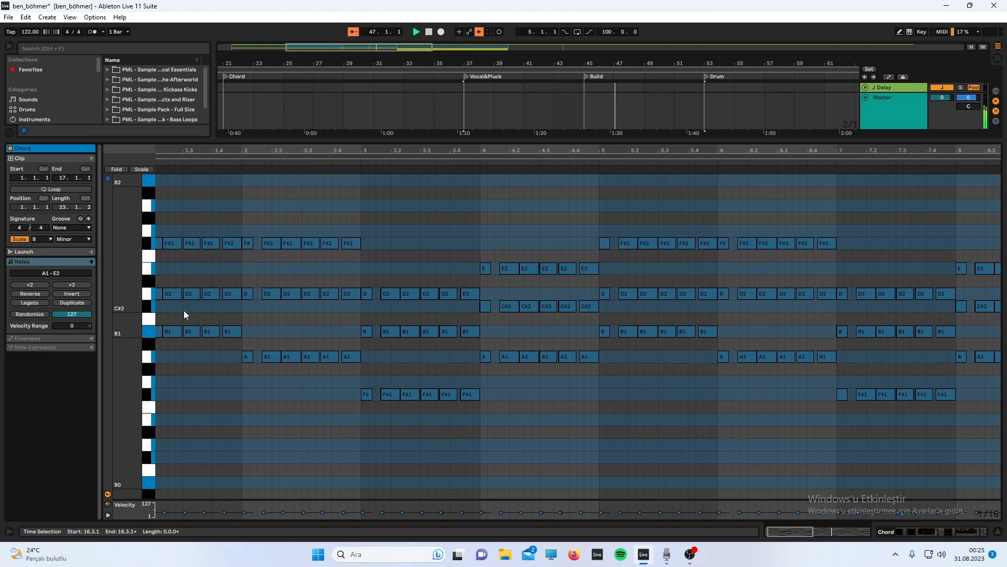
{"action": "scroll", "coordinate": [184, 309], "scroll_direction": "up", "scroll_amount": 4}
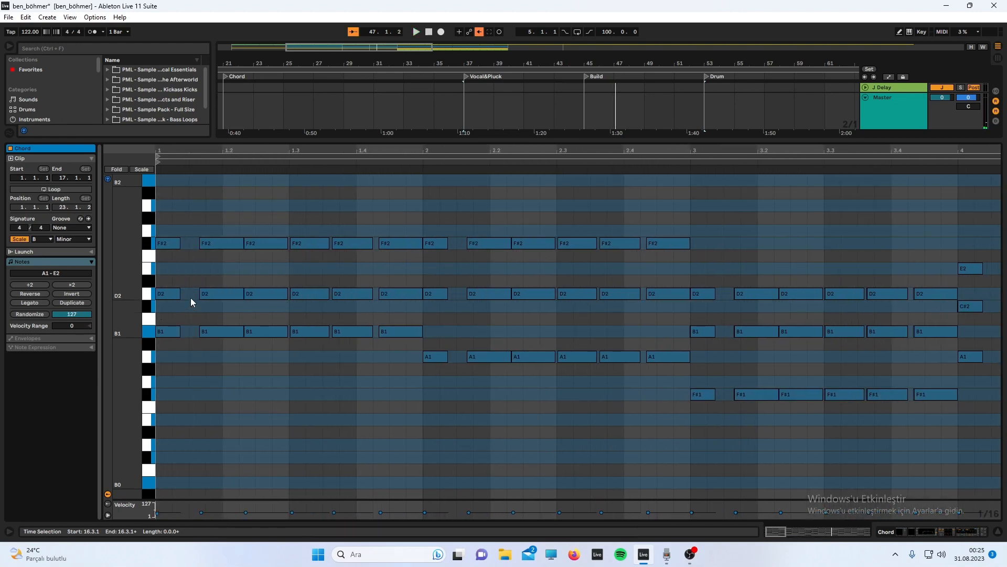
{"action": "scroll", "coordinate": [190, 298], "scroll_direction": "up", "scroll_amount": 3}
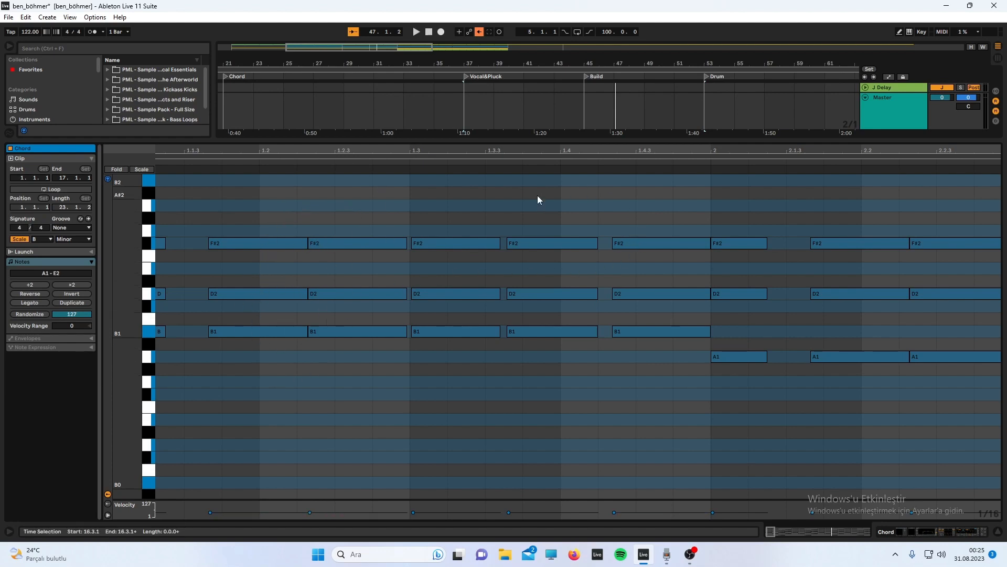
{"action": "scroll", "coordinate": [625, 308], "scroll_direction": "down", "scroll_amount": 3}
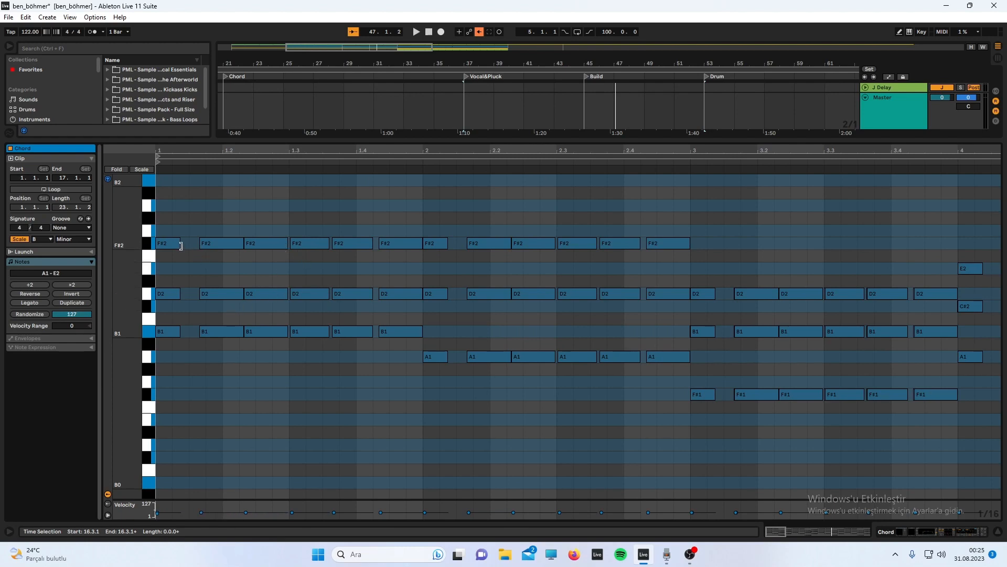
Try lengthening the clip's first F#2, D2 and B1 notes up to the following chord and play the result
{"action": "left_click_drag", "start_coordinate": [181, 246], "coordinate": [194, 245]}
{"action": "left_click_drag", "start_coordinate": [176, 294], "coordinate": [195, 294]}
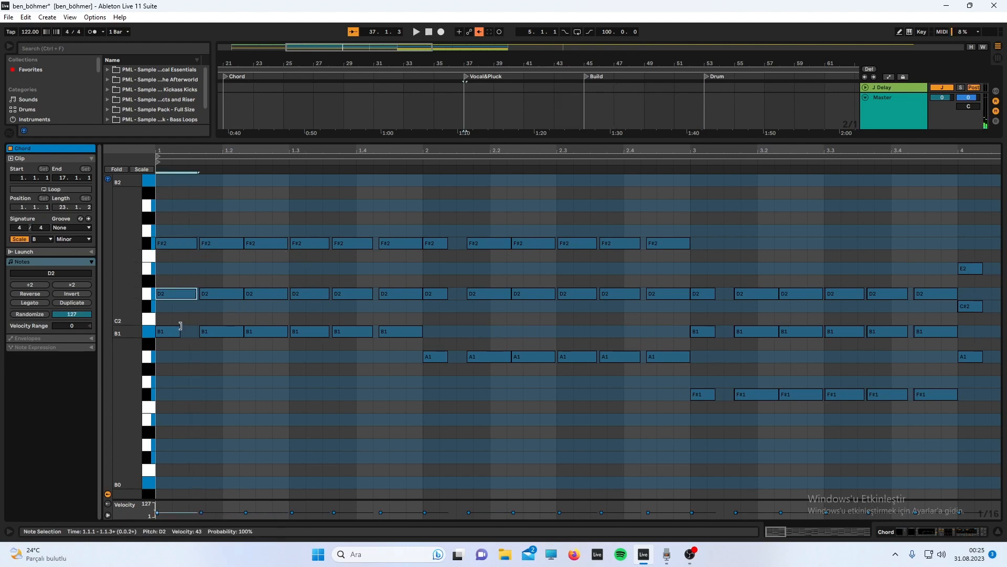
{"action": "left_click_drag", "start_coordinate": [176, 332], "coordinate": [193, 337]}
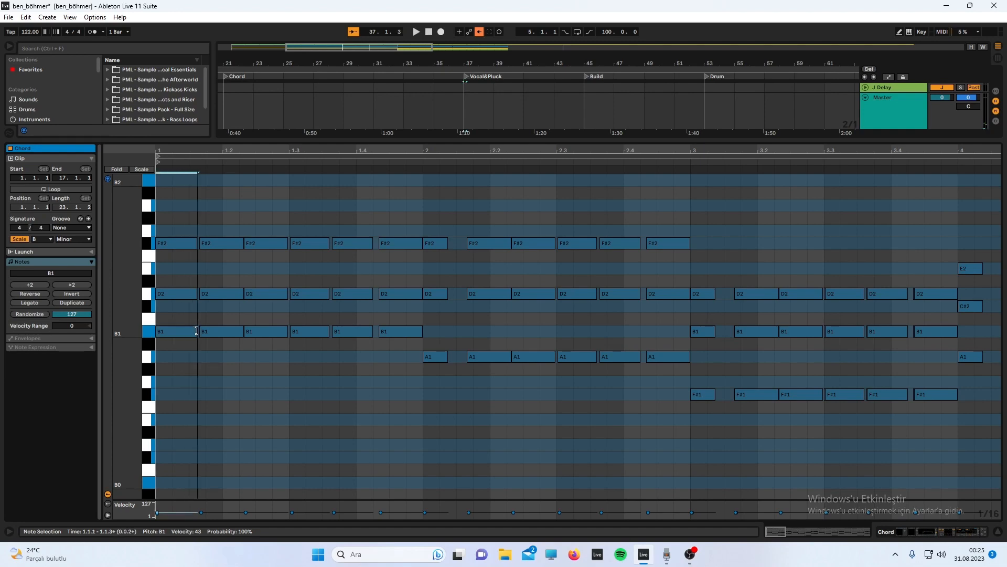
{"action": "scroll", "coordinate": [191, 325], "scroll_direction": "up", "scroll_amount": 3}
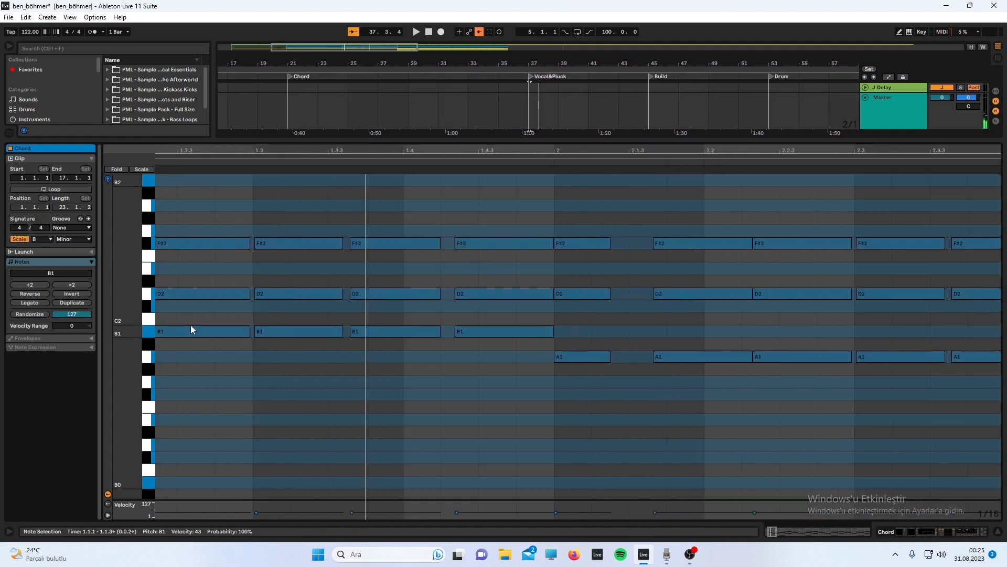
{"action": "scroll", "coordinate": [190, 325], "scroll_direction": "down", "scroll_amount": 3}
{"action": "key", "text": "space"}
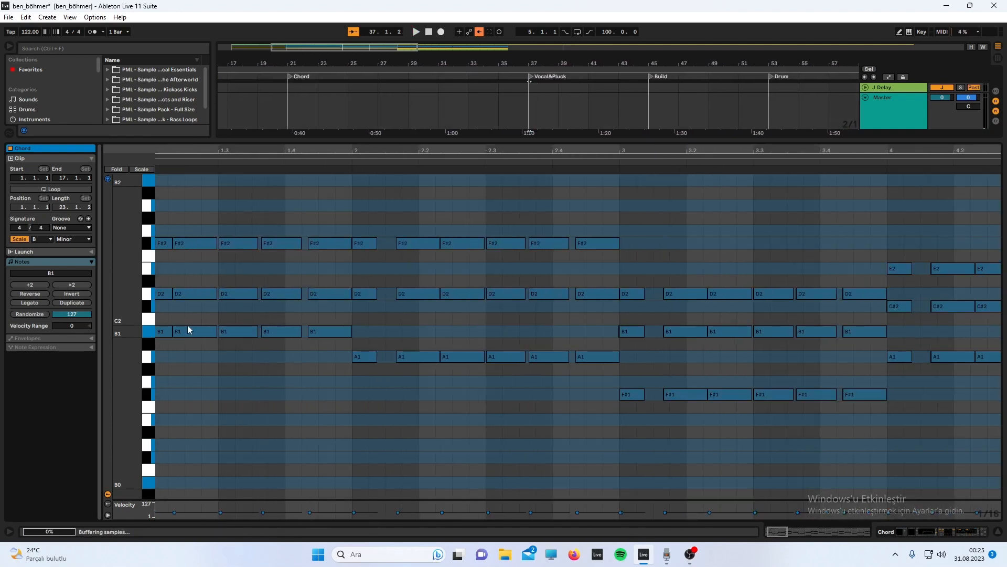
Undo the lengthening of the first chord's notes, play the clip from its start and stop playback
{"action": "scroll", "coordinate": [188, 325], "scroll_direction": "down", "scroll_amount": 3}
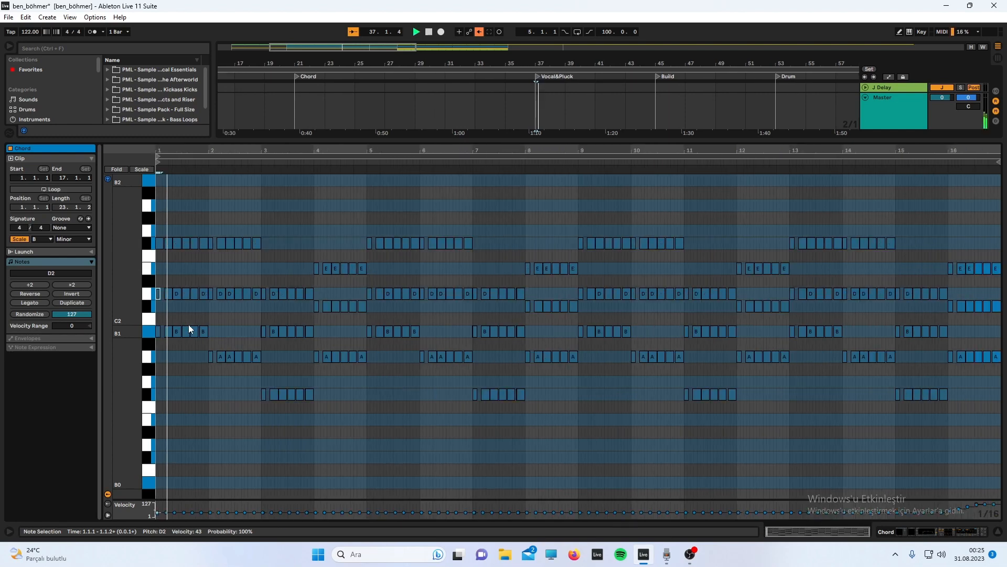
{"action": "scroll", "coordinate": [188, 324], "scroll_direction": "up", "scroll_amount": 3}
{"action": "key", "text": "alt+Up"}
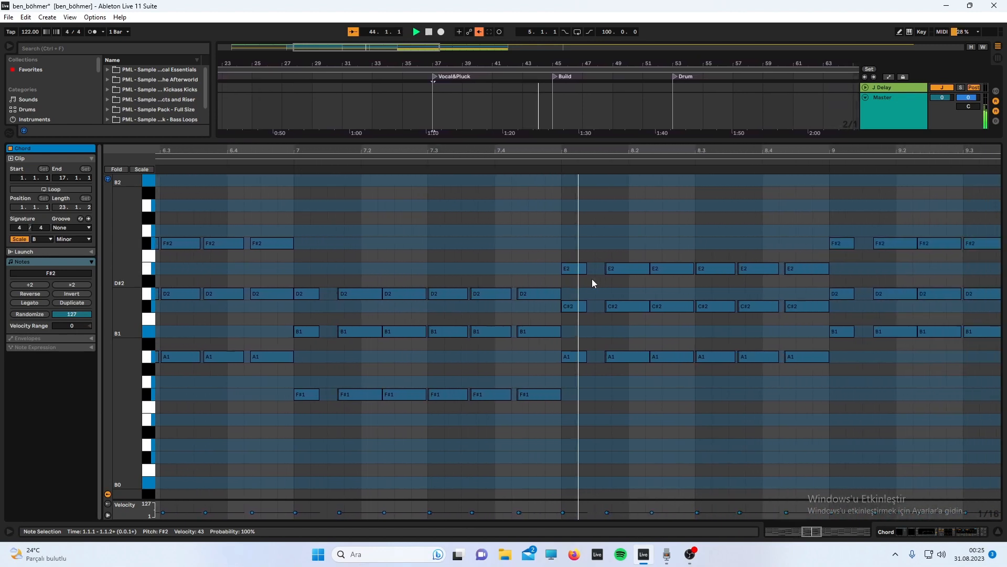
{"action": "key", "text": "space"}
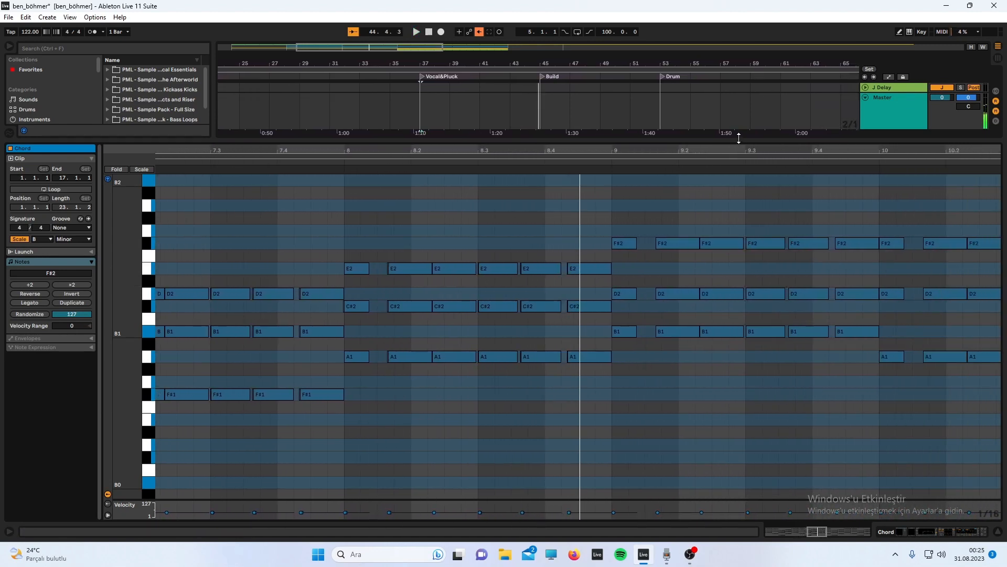
Return to the arrangement, reopen the notes of the Chord clip at bar 37 and close them again
{"action": "double_click", "coordinate": [739, 141]}
{"action": "scroll", "coordinate": [625, 153], "scroll_direction": "up", "scroll_amount": 4}
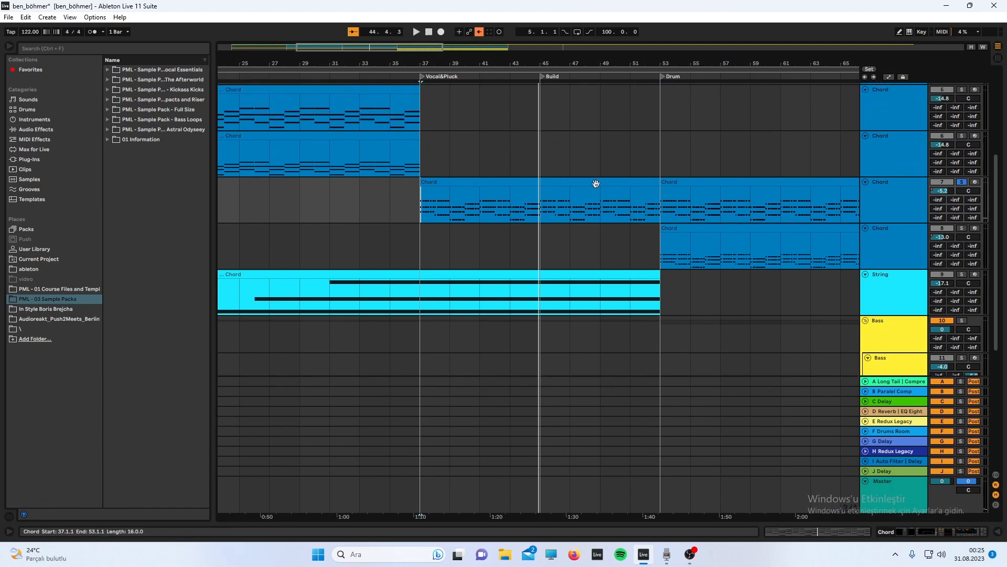
{"action": "double_click", "coordinate": [618, 185]}
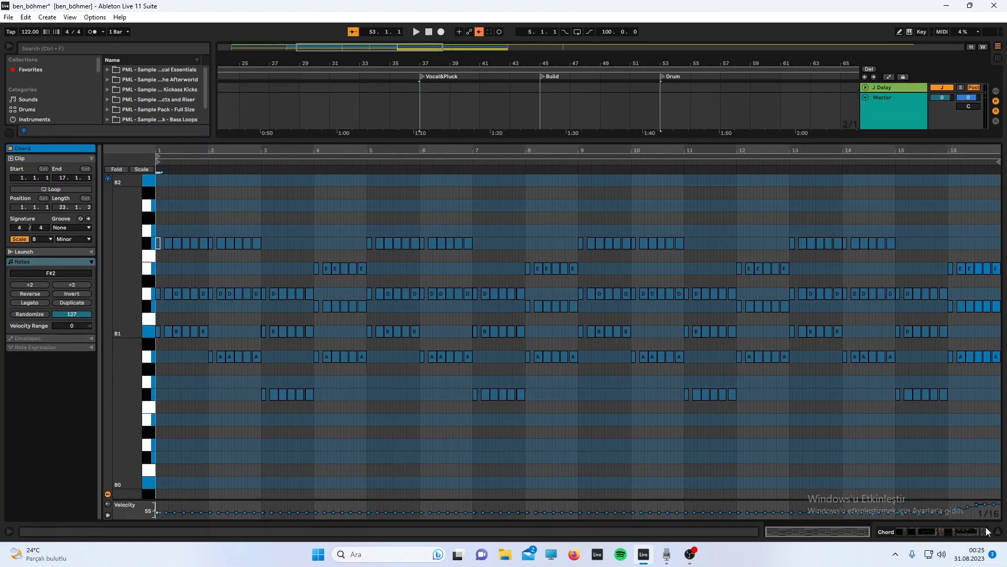
{"action": "double_click", "coordinate": [896, 141]}
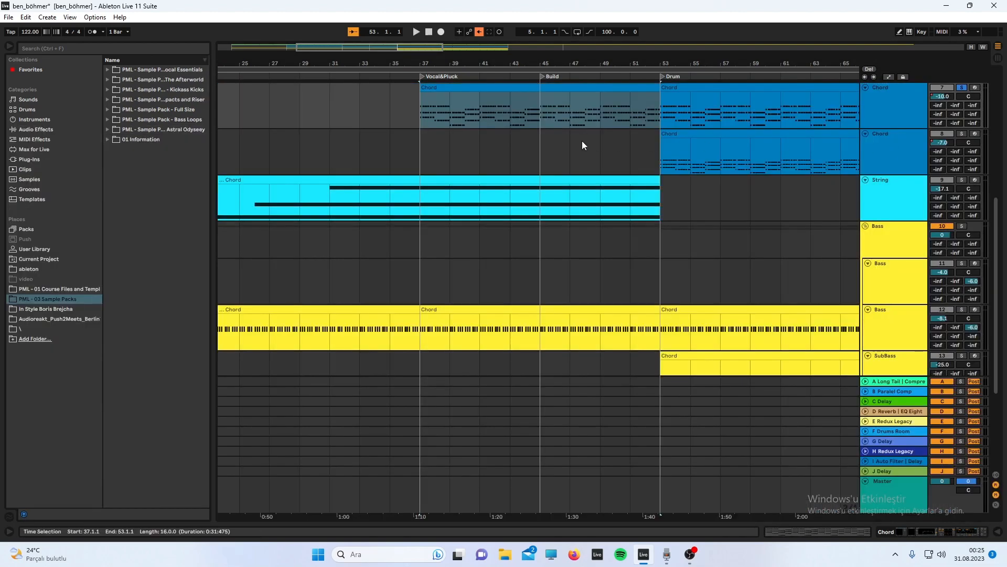
Play the soloed Chord track from bar 49 up to the Drum section and stop playback
{"action": "left_click", "coordinate": [613, 102]}
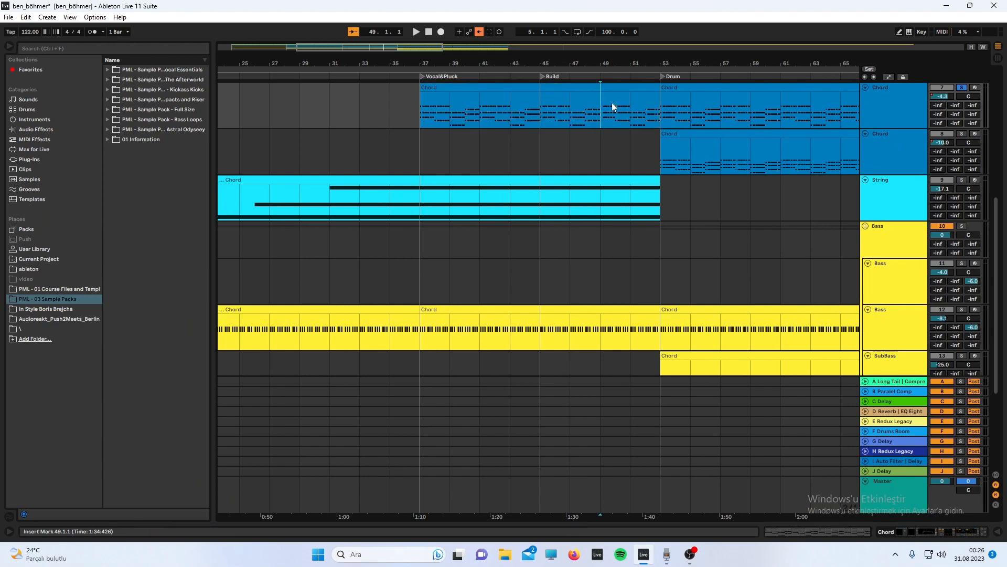
{"action": "left_click", "coordinate": [612, 102]}
{"action": "key", "text": "space"}
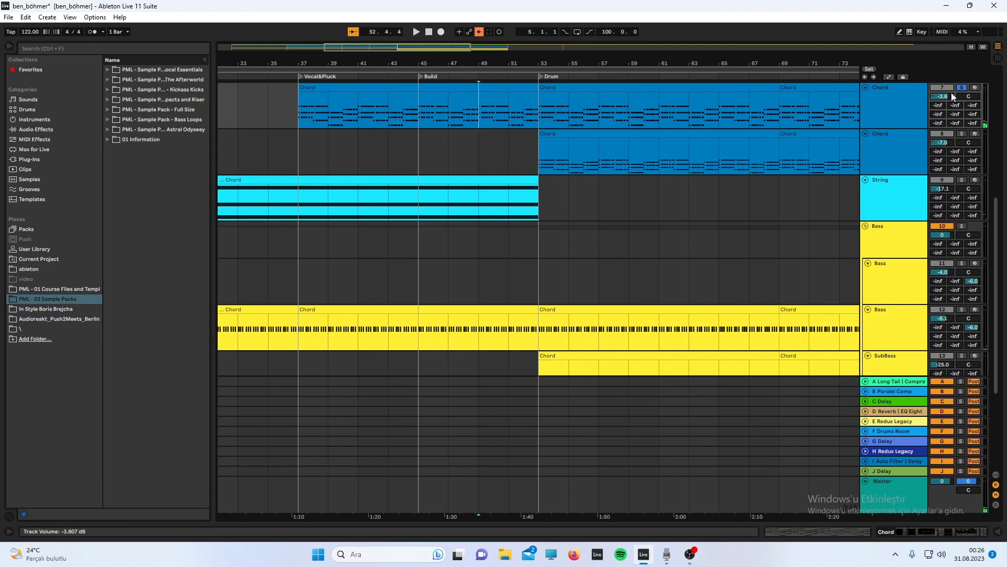
Show the soloed Chord track's device chain, view its Serum preset chord_warm and close the Serum window
{"action": "double_click", "coordinate": [895, 103]}
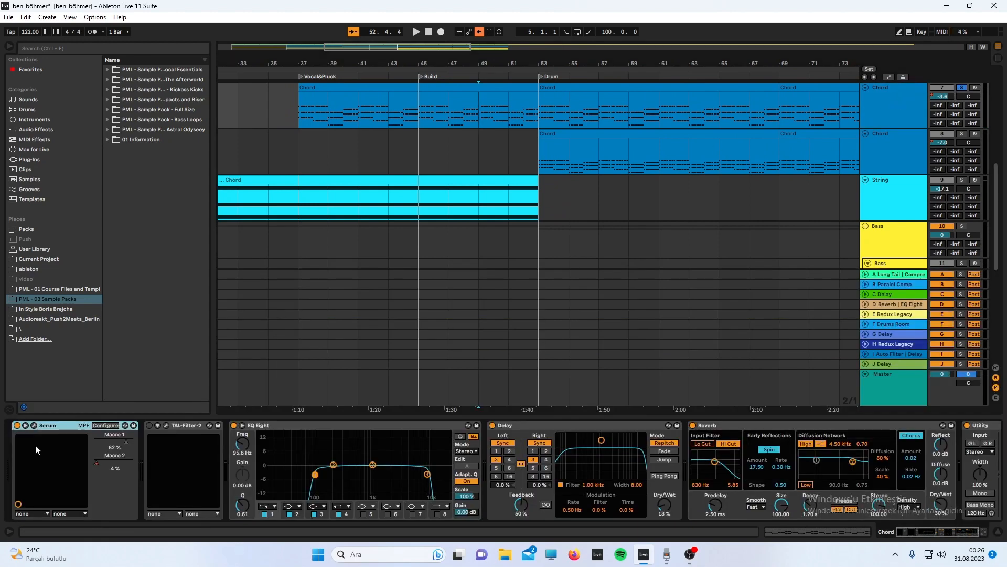
{"action": "left_click", "coordinate": [35, 426]}
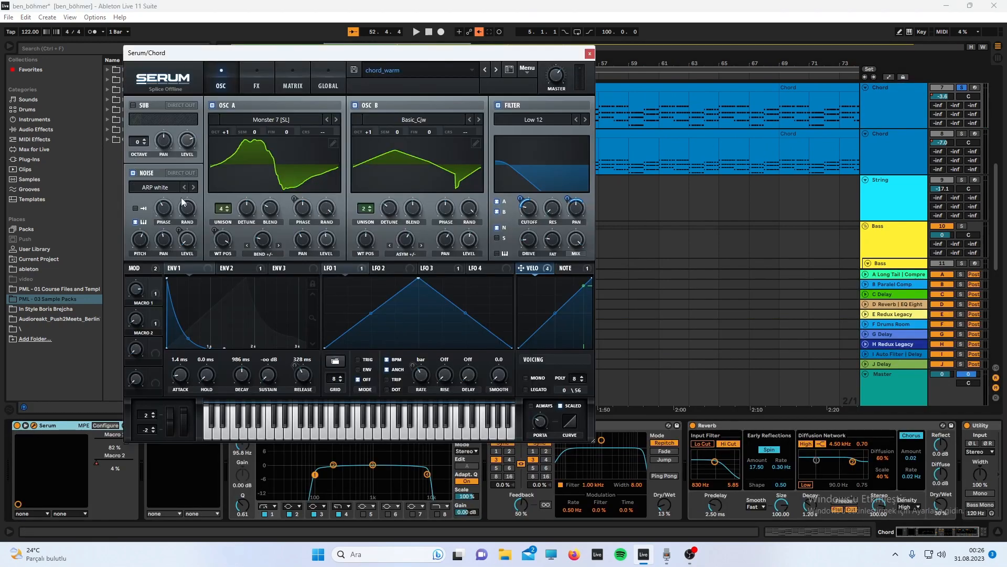
{"action": "left_click", "coordinate": [590, 54]}
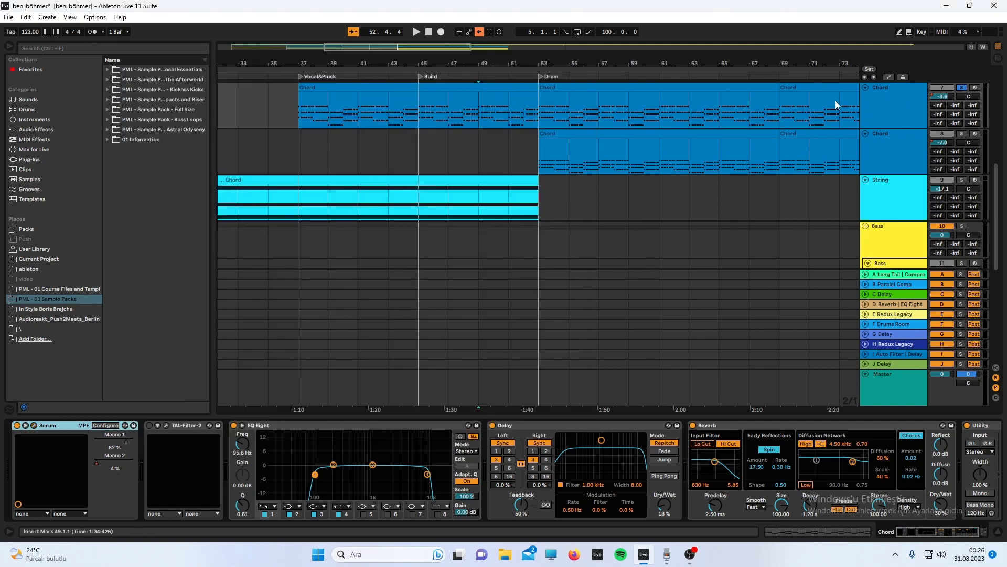
Turn off solo on the Chord track and set the playback position at bar 53, where the Drum section starts
{"action": "left_click", "coordinate": [962, 88]}
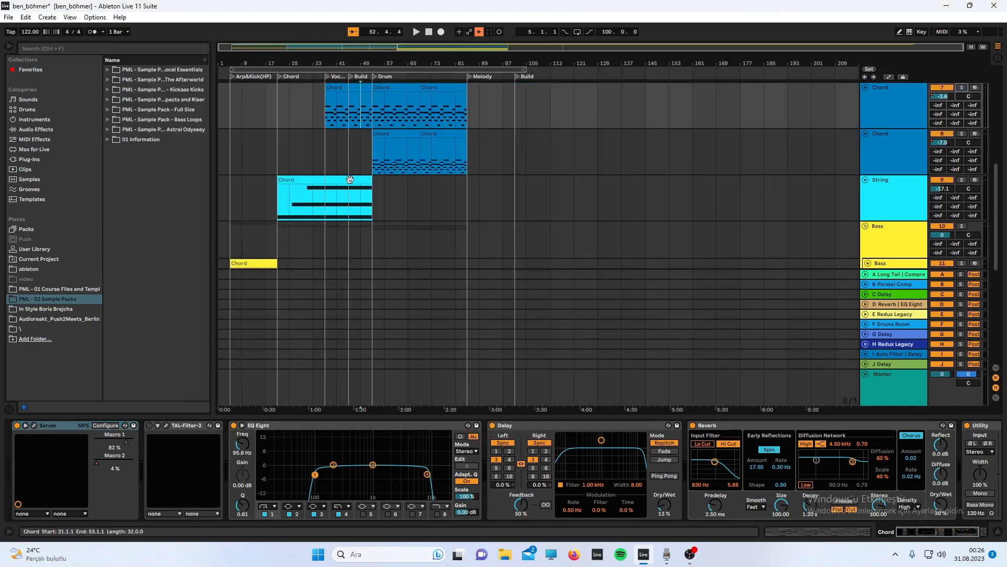
{"action": "scroll", "coordinate": [347, 177], "scroll_direction": "up", "scroll_amount": 2}
{"action": "scroll", "coordinate": [386, 178], "scroll_direction": "down", "scroll_amount": 5}
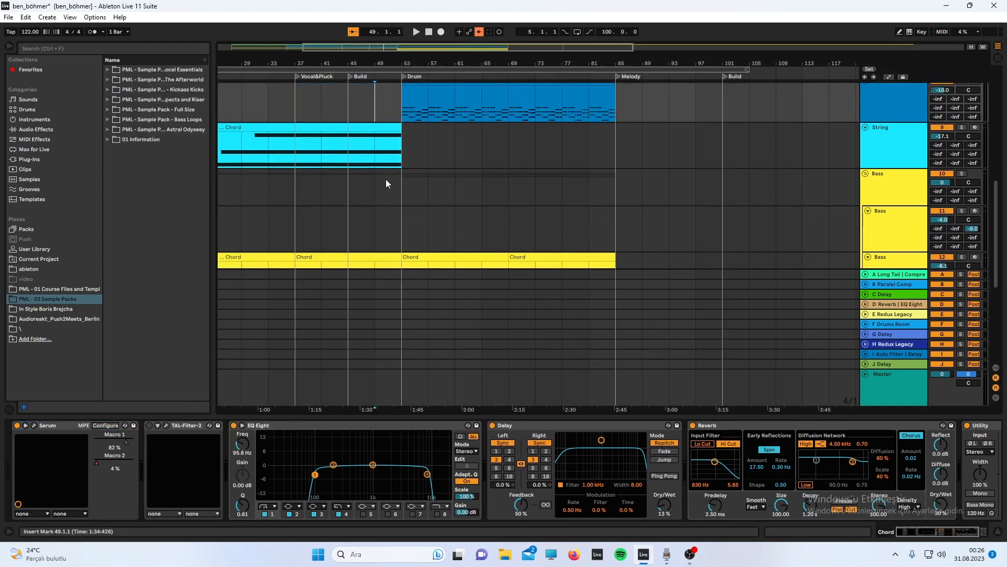
{"action": "scroll", "coordinate": [402, 179], "scroll_direction": "up", "scroll_amount": 4}
{"action": "scroll", "coordinate": [403, 173], "scroll_direction": "up", "scroll_amount": 6}
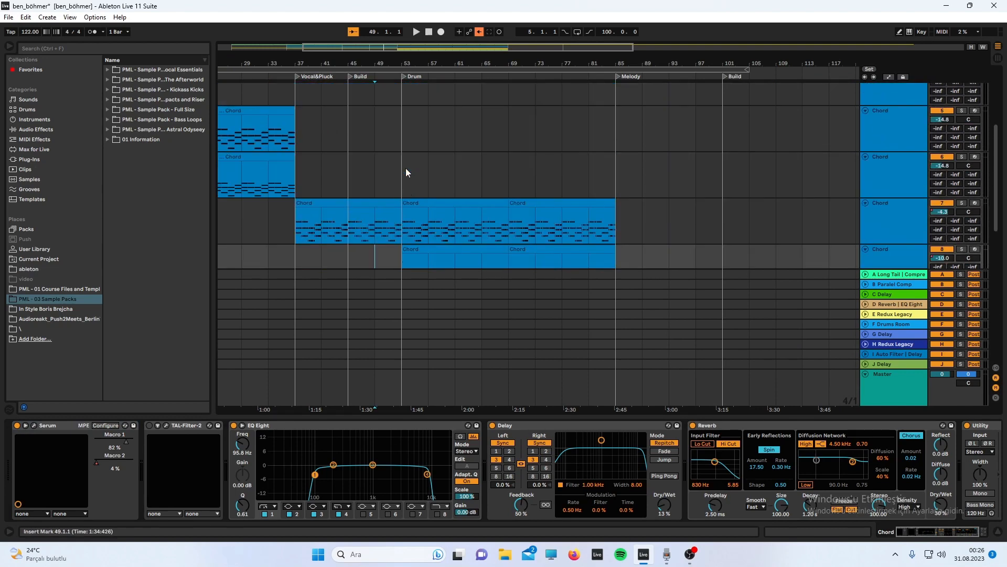
{"action": "left_click", "coordinate": [403, 156]}
{"action": "scroll", "coordinate": [404, 153], "scroll_direction": "down", "scroll_amount": 2}
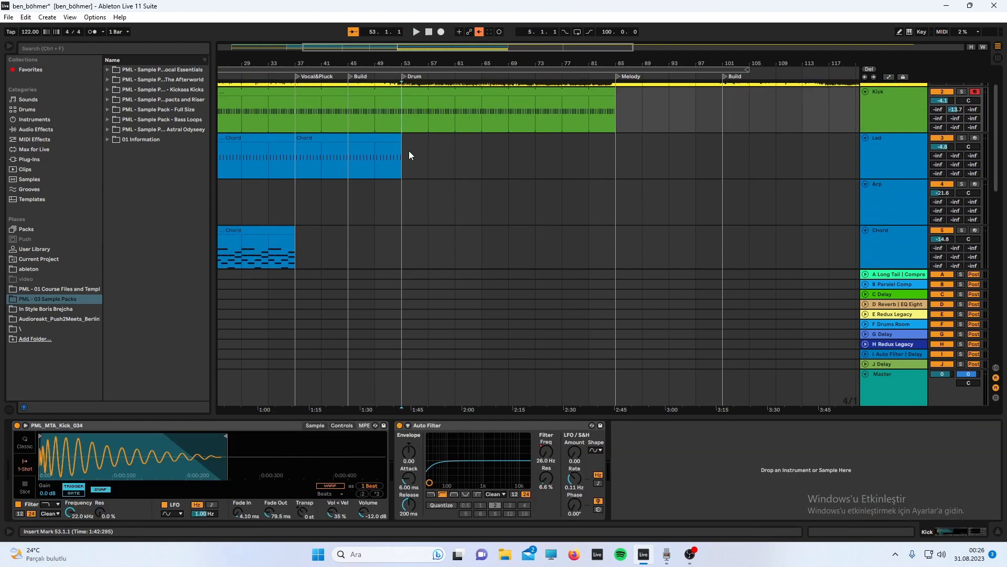
Look over the tracks down to the shakers and show the device chains of the Kick, Bass and SubBass tracks
{"action": "left_click", "coordinate": [914, 95]}
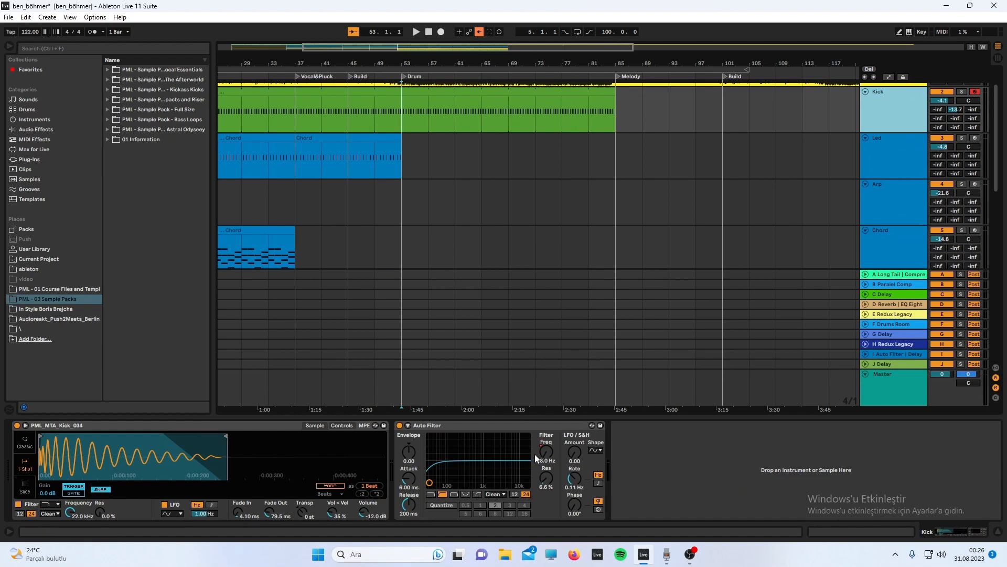
{"action": "scroll", "coordinate": [696, 226], "scroll_direction": "down", "scroll_amount": 10}
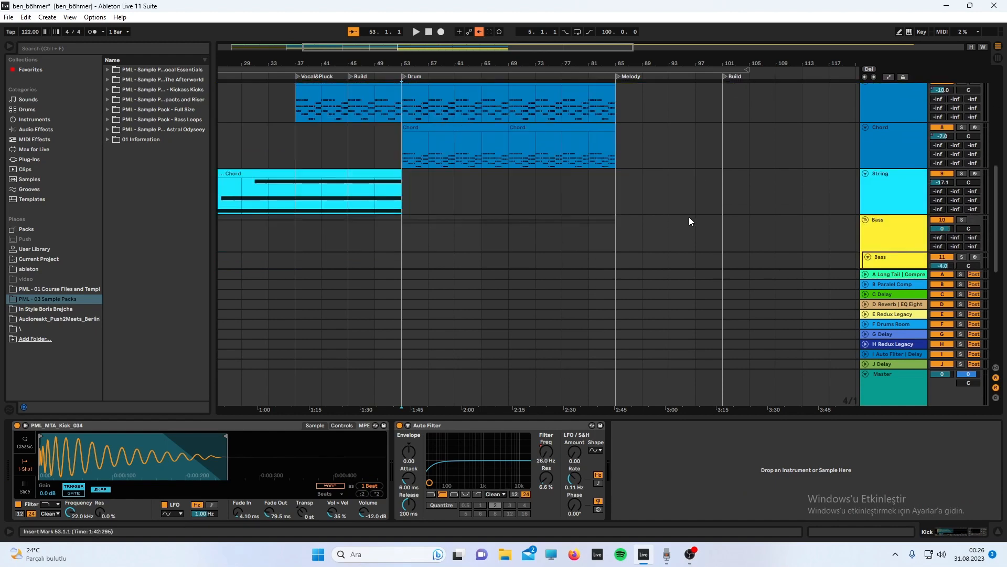
{"action": "scroll", "coordinate": [674, 212], "scroll_direction": "down", "scroll_amount": 3}
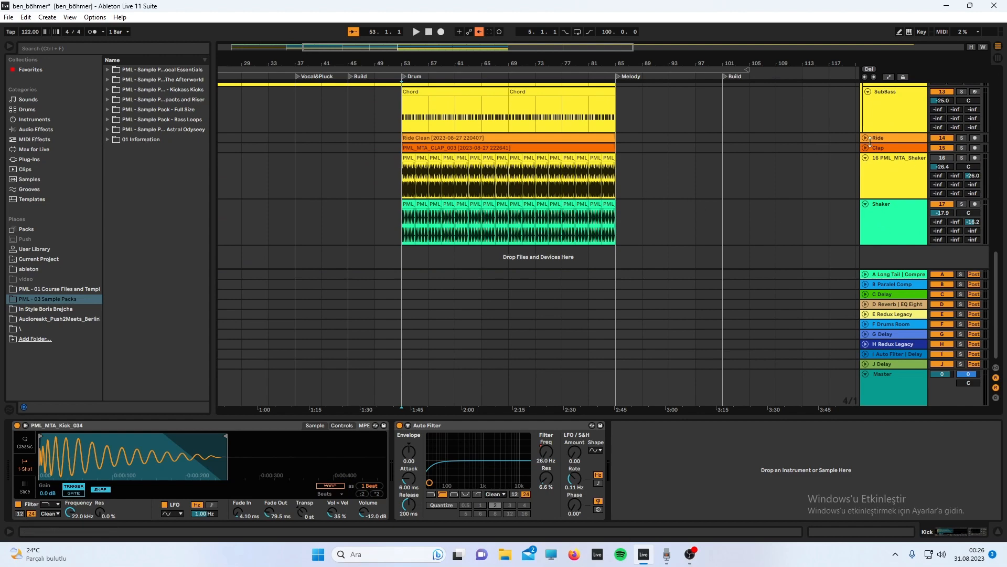
{"action": "scroll", "coordinate": [880, 128], "scroll_direction": "up", "scroll_amount": 2}
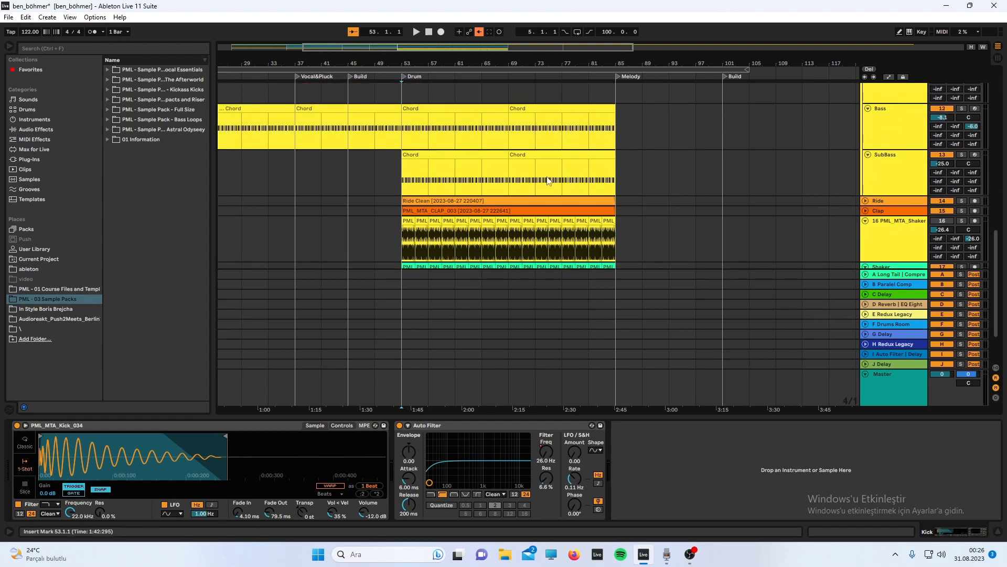
{"action": "left_click", "coordinate": [879, 116]}
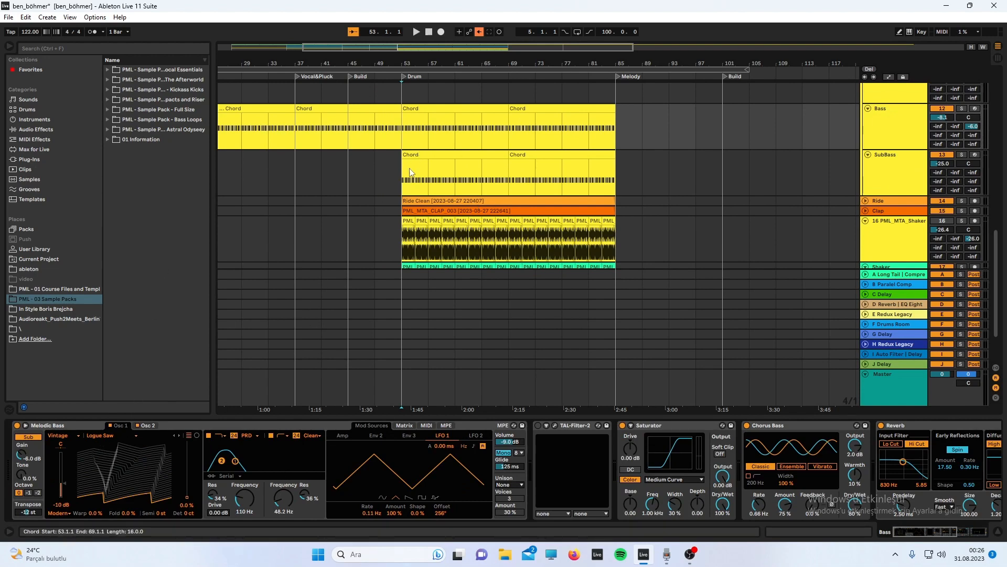
{"action": "left_click", "coordinate": [893, 165]}
{"action": "left_click", "coordinate": [883, 124]}
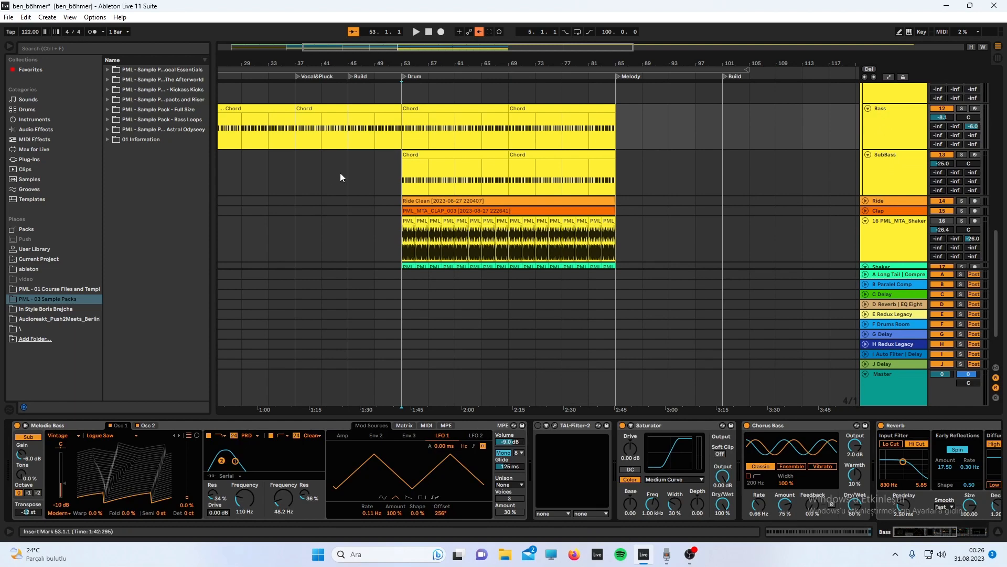
Play the full arrangement from bar 5, where the Arp&Kick(HP) section starts
{"action": "key", "text": "space"}
{"action": "scroll", "coordinate": [351, 208], "scroll_direction": "down", "scroll_amount": 3}
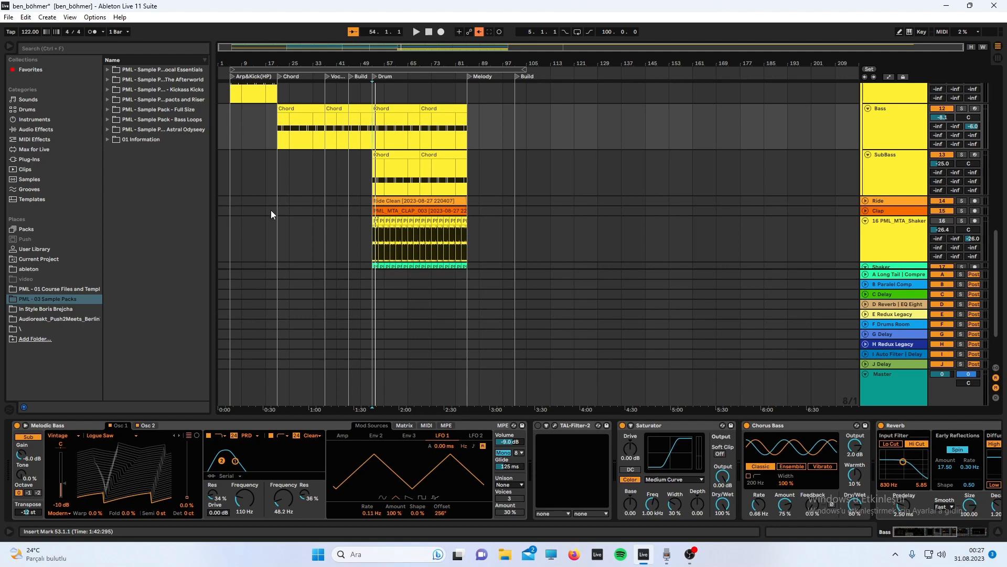
{"action": "left_click", "coordinate": [234, 246]}
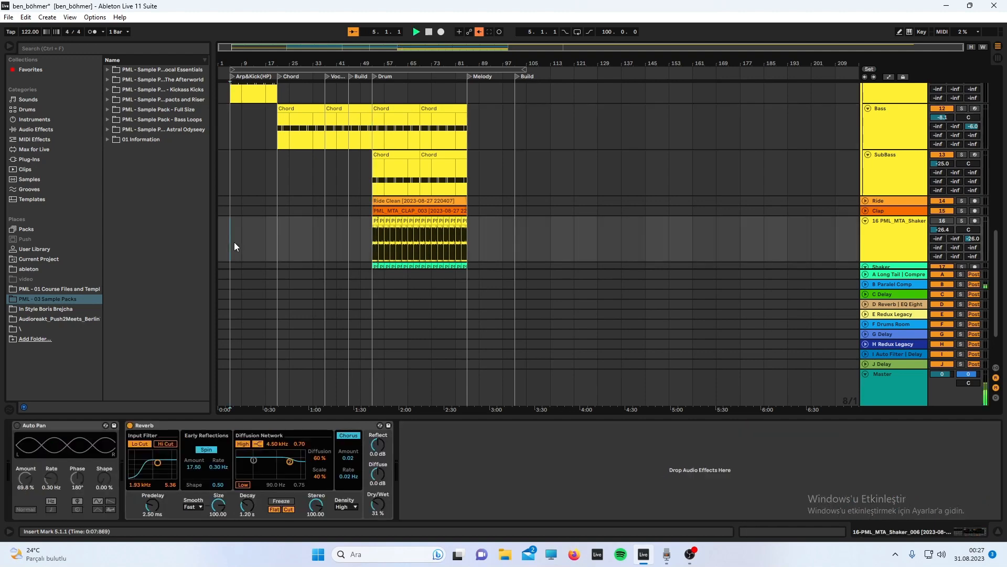
{"action": "key", "text": "space"}
Switch to the voice recorder Ses Kaydedici, stop its running recording and hide its window again
{"action": "left_click", "coordinate": [666, 554]}
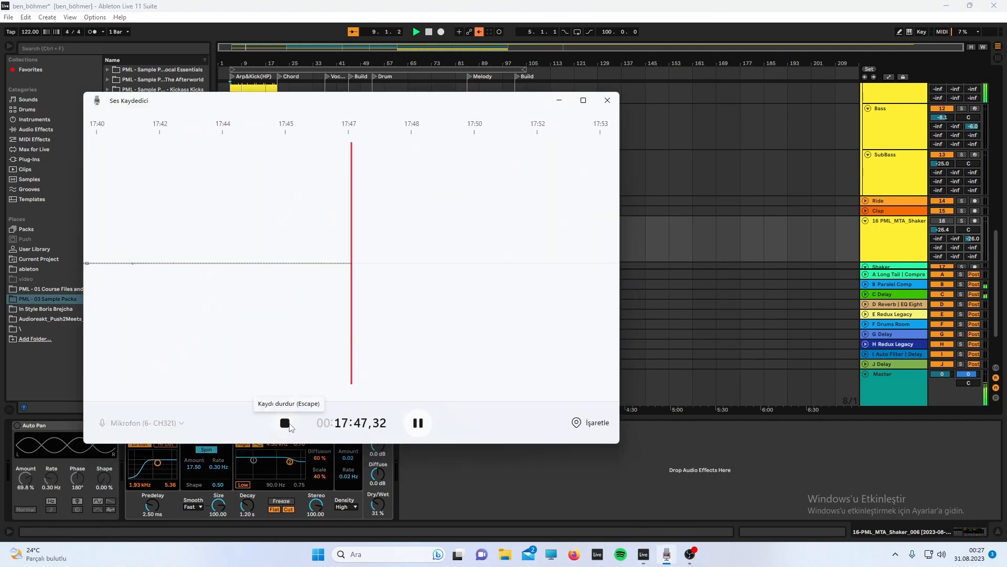
{"action": "left_click", "coordinate": [285, 423]}
{"action": "left_click", "coordinate": [666, 556]}
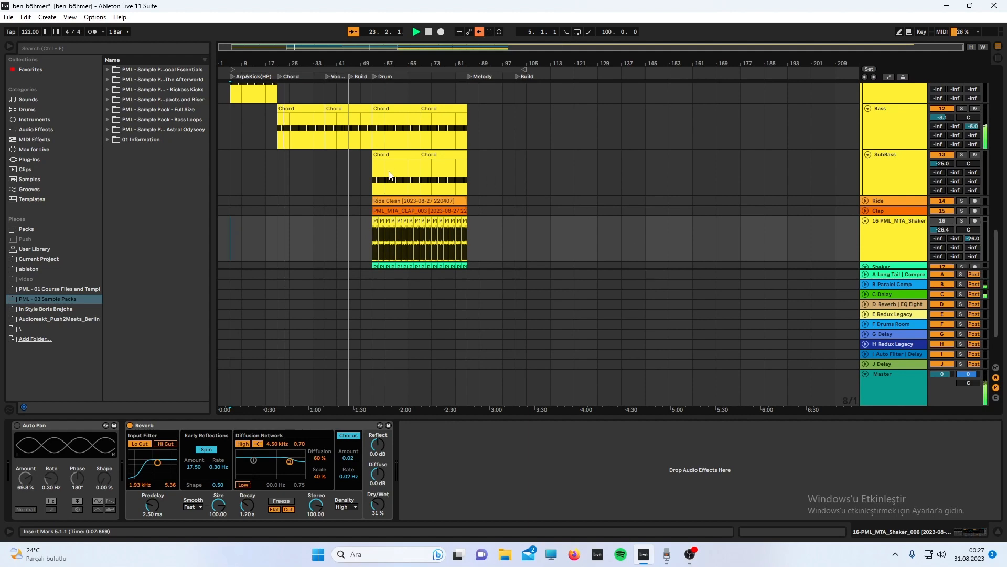
Set the playback position at bar 45 on the first Bass track and restart playback from the Build section
{"action": "scroll", "coordinate": [304, 154], "scroll_direction": "up", "scroll_amount": 2}
{"action": "scroll", "coordinate": [306, 135], "scroll_direction": "up", "scroll_amount": 2}
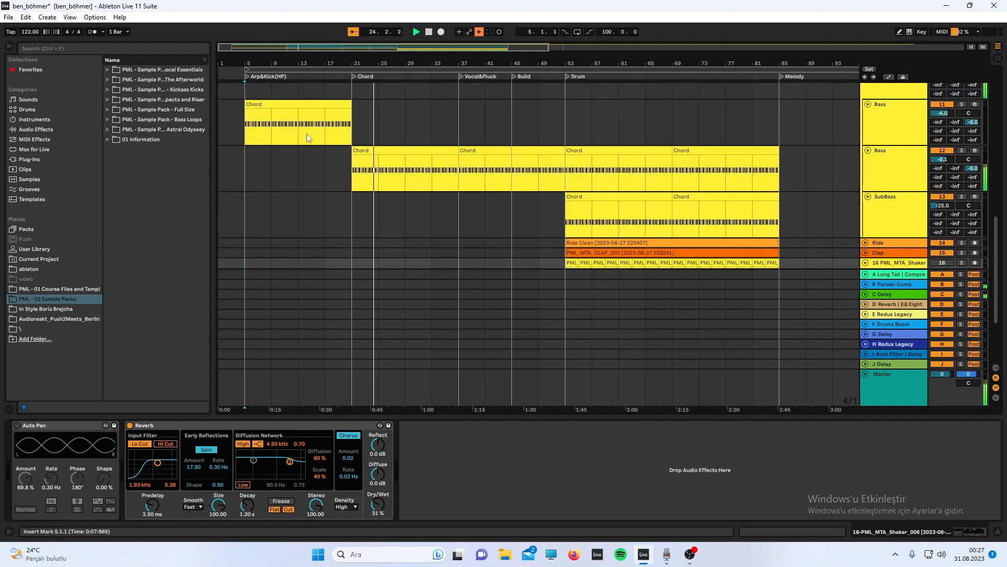
{"action": "scroll", "coordinate": [446, 214], "scroll_direction": "up", "scroll_amount": 3}
{"action": "scroll", "coordinate": [447, 215], "scroll_direction": "down", "scroll_amount": 1}
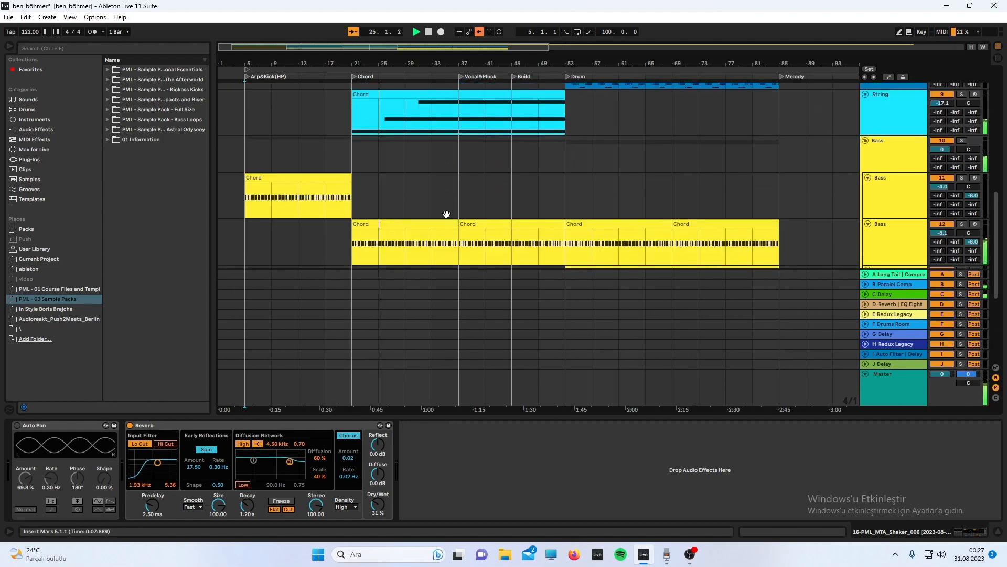
{"action": "left_click", "coordinate": [466, 191]}
{"action": "left_click", "coordinate": [512, 188]}
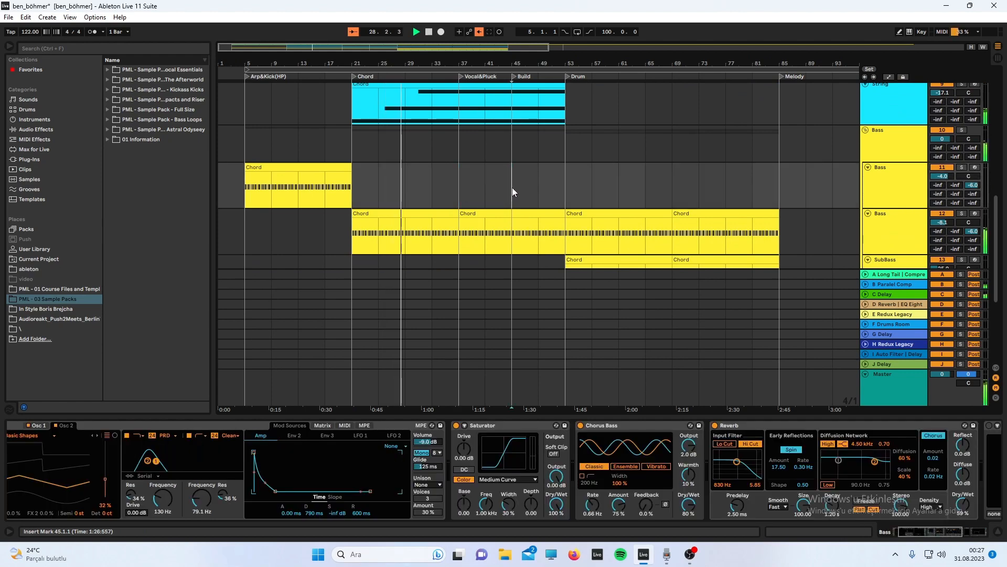
{"action": "key", "text": "space"}
{"action": "key", "text": "space"}
Look over the String, Bass, SubBass, Ride, Clap and Shaker tracks while the Build and Drum sections play
{"action": "scroll", "coordinate": [512, 188], "scroll_direction": "up", "scroll_amount": 3}
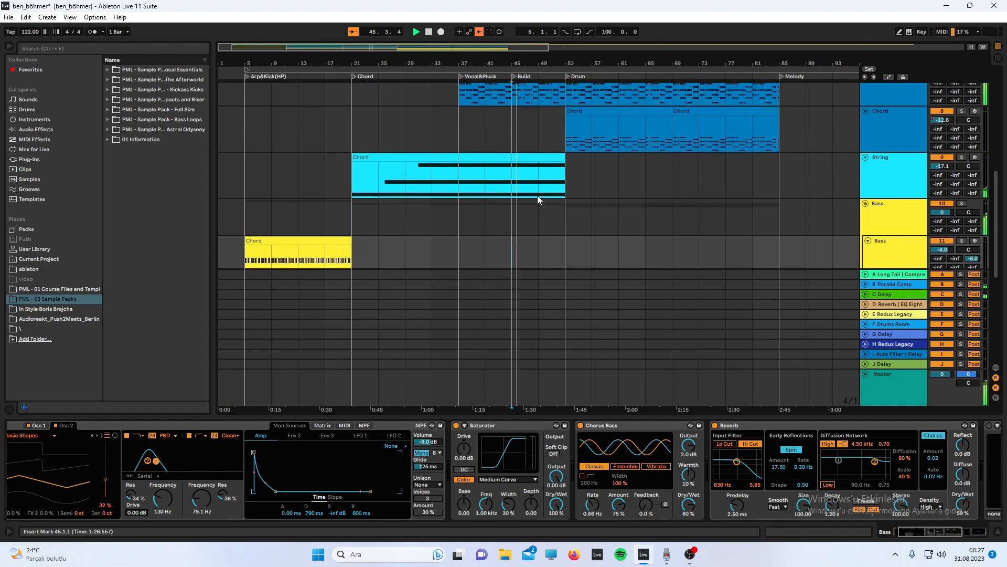
{"action": "scroll", "coordinate": [537, 196], "scroll_direction": "down", "scroll_amount": 3}
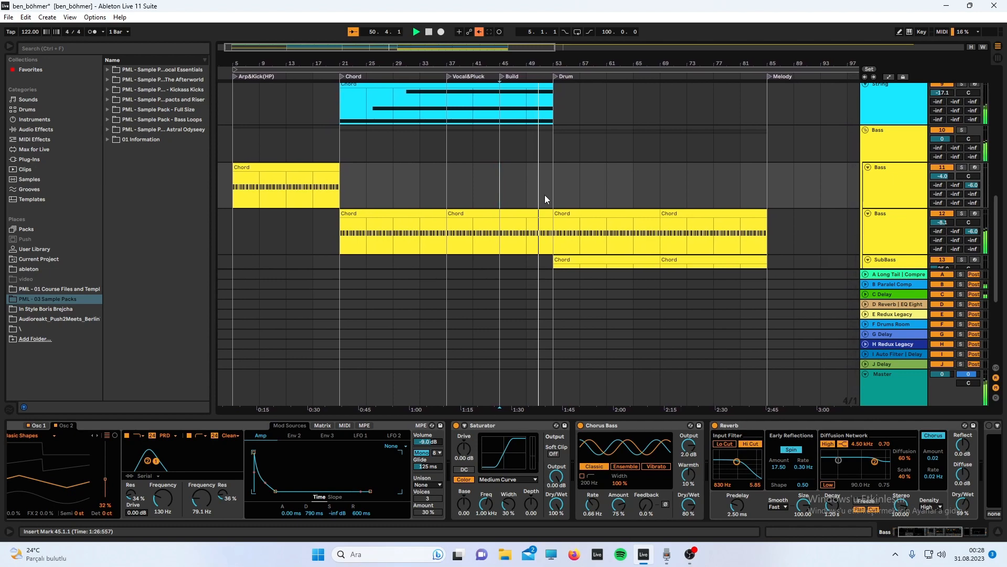
{"action": "scroll", "coordinate": [545, 194], "scroll_direction": "down", "scroll_amount": 5}
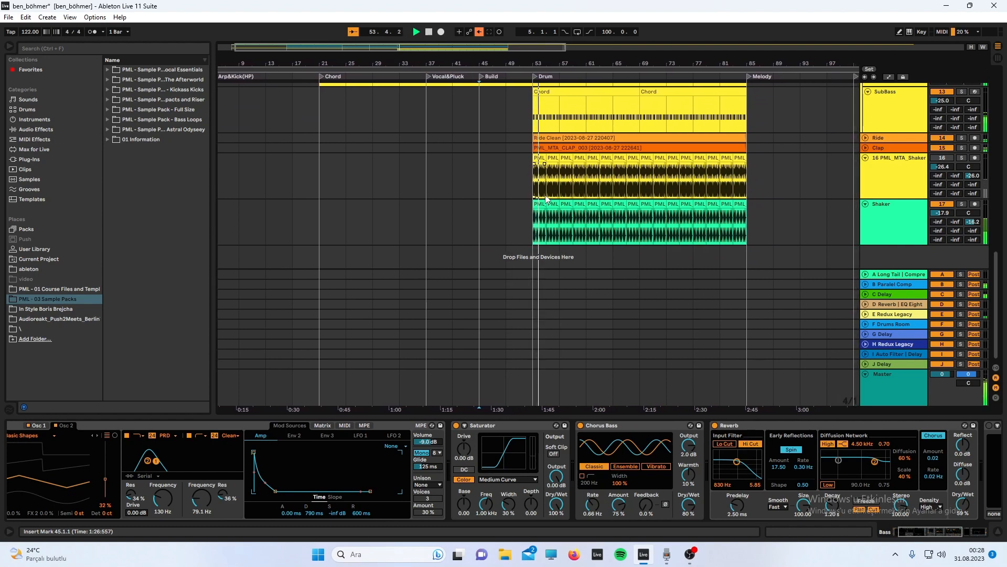
{"action": "scroll", "coordinate": [546, 198], "scroll_direction": "up", "scroll_amount": 2}
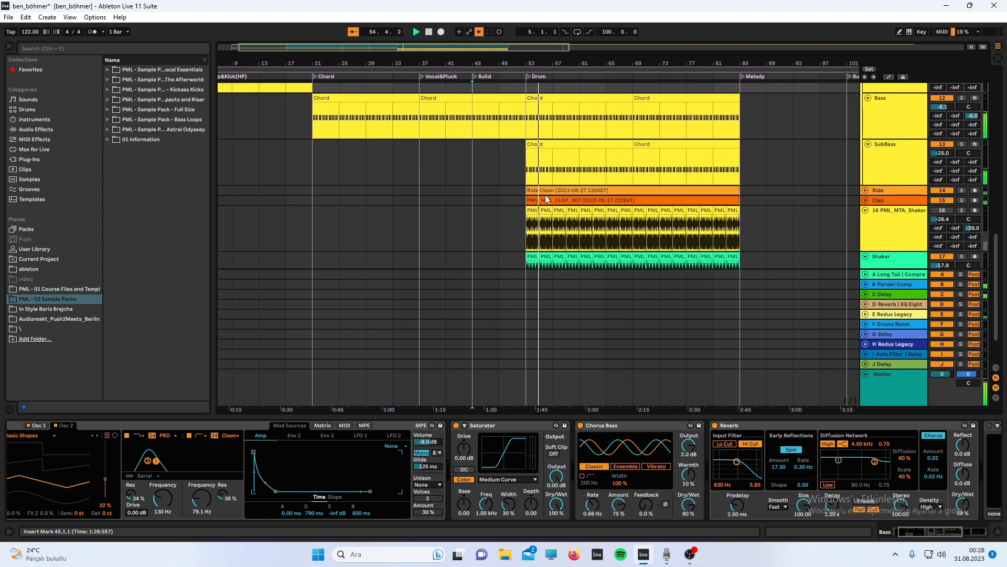
{"action": "scroll", "coordinate": [545, 197], "scroll_direction": "up", "scroll_amount": 5}
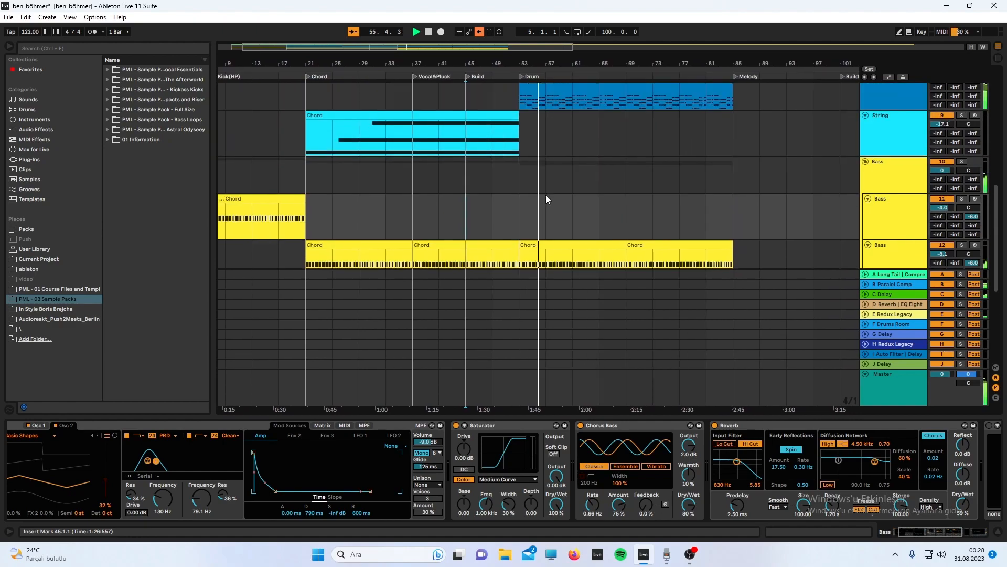
{"action": "scroll", "coordinate": [545, 198], "scroll_direction": "up", "scroll_amount": 3}
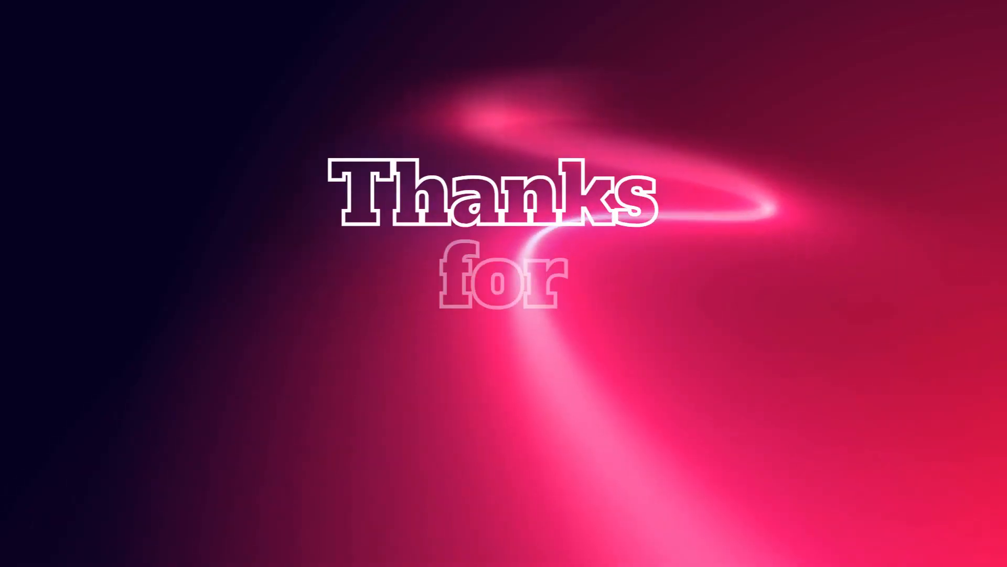